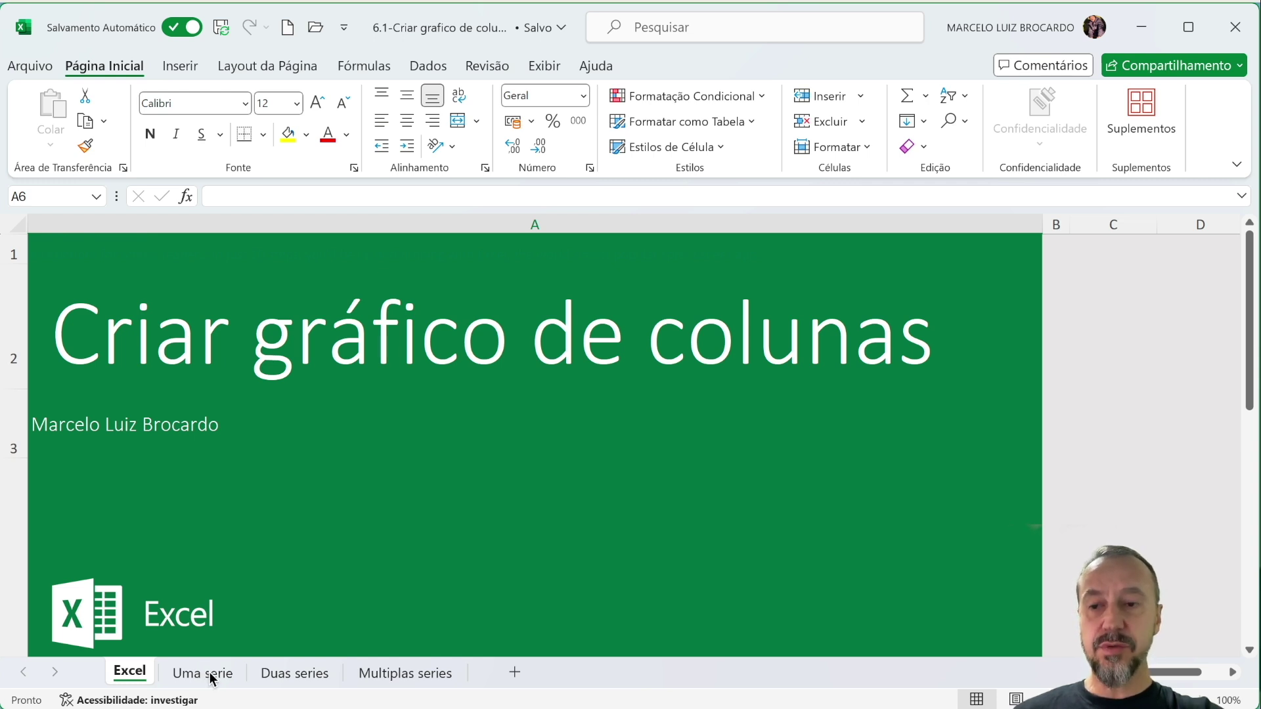
Open the "Uma serie" worksheet
scroll(306, 596, right, 4)
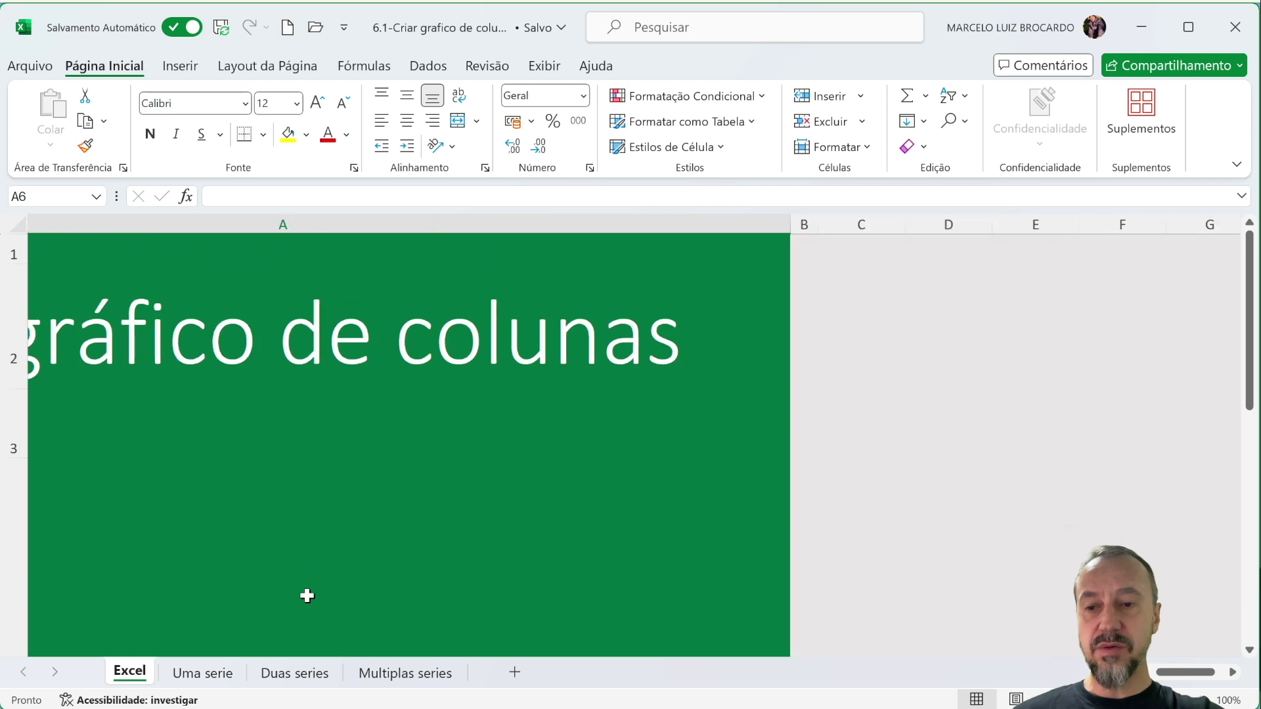
scroll(275, 624, left, 4)
click(202, 673)
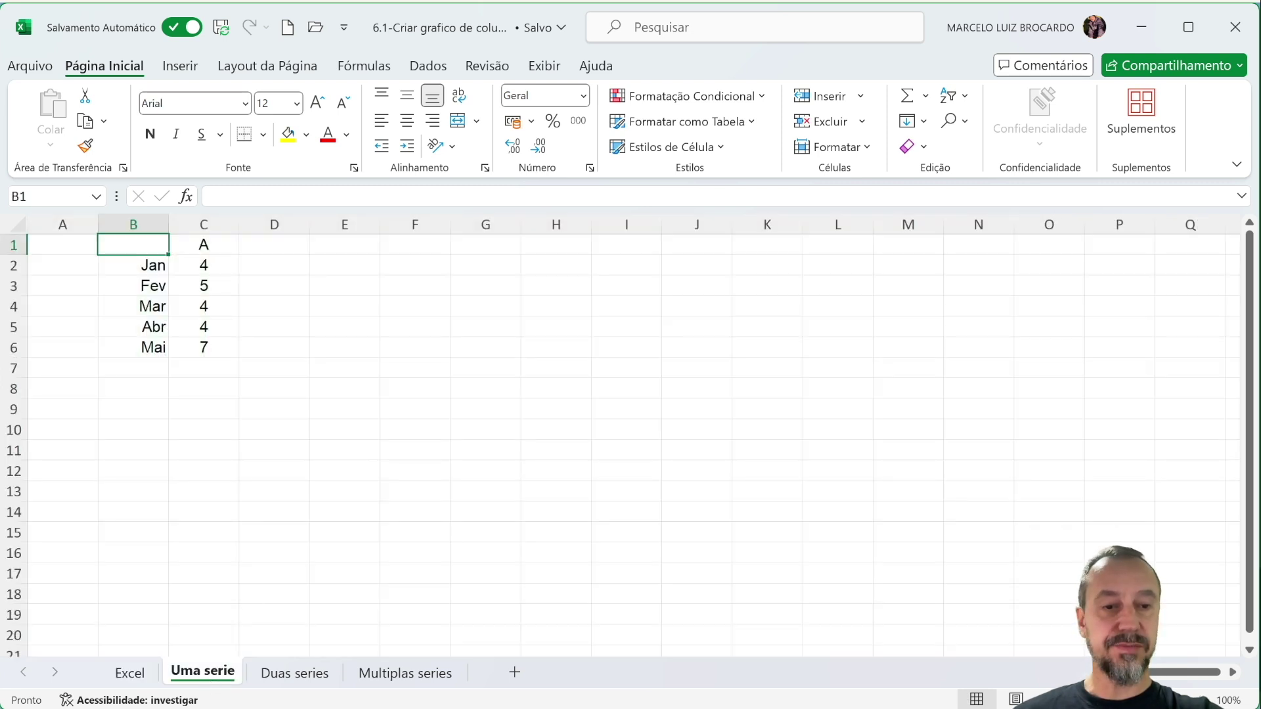
key(alt+Tab)
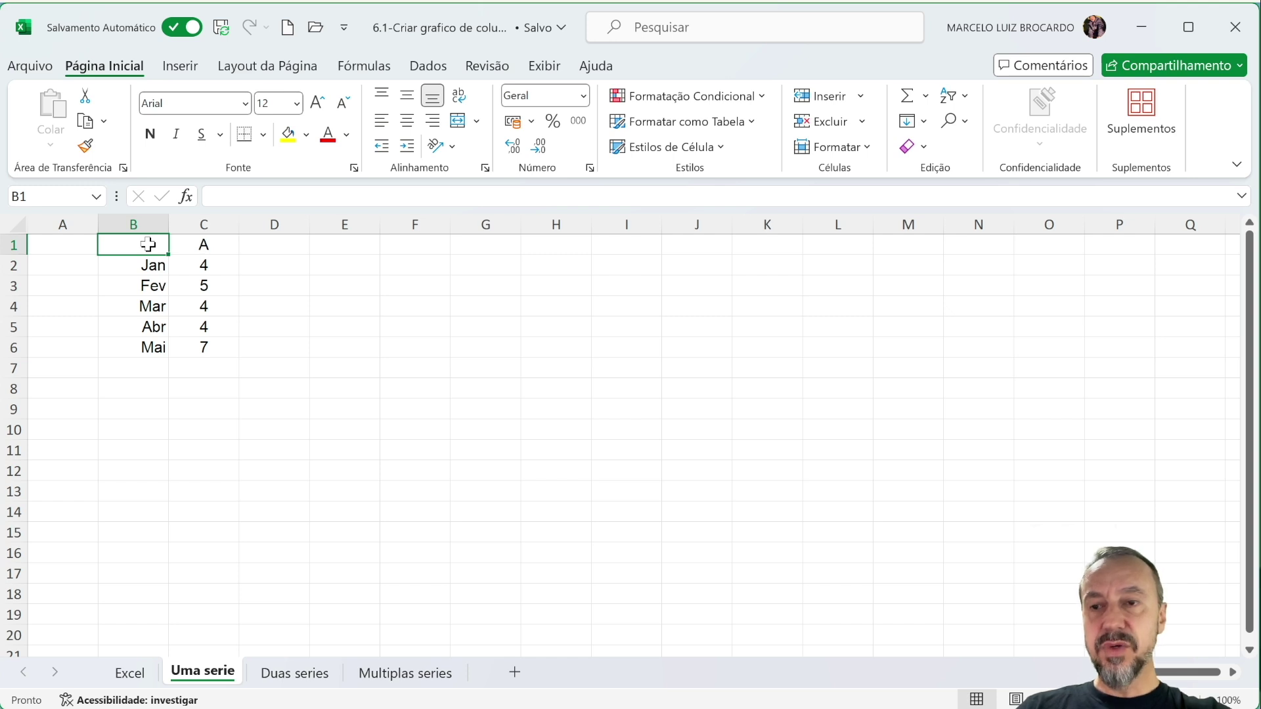
Insert a 2D clustered column chart from the data in B1:C6
drag(147, 244, 176, 349)
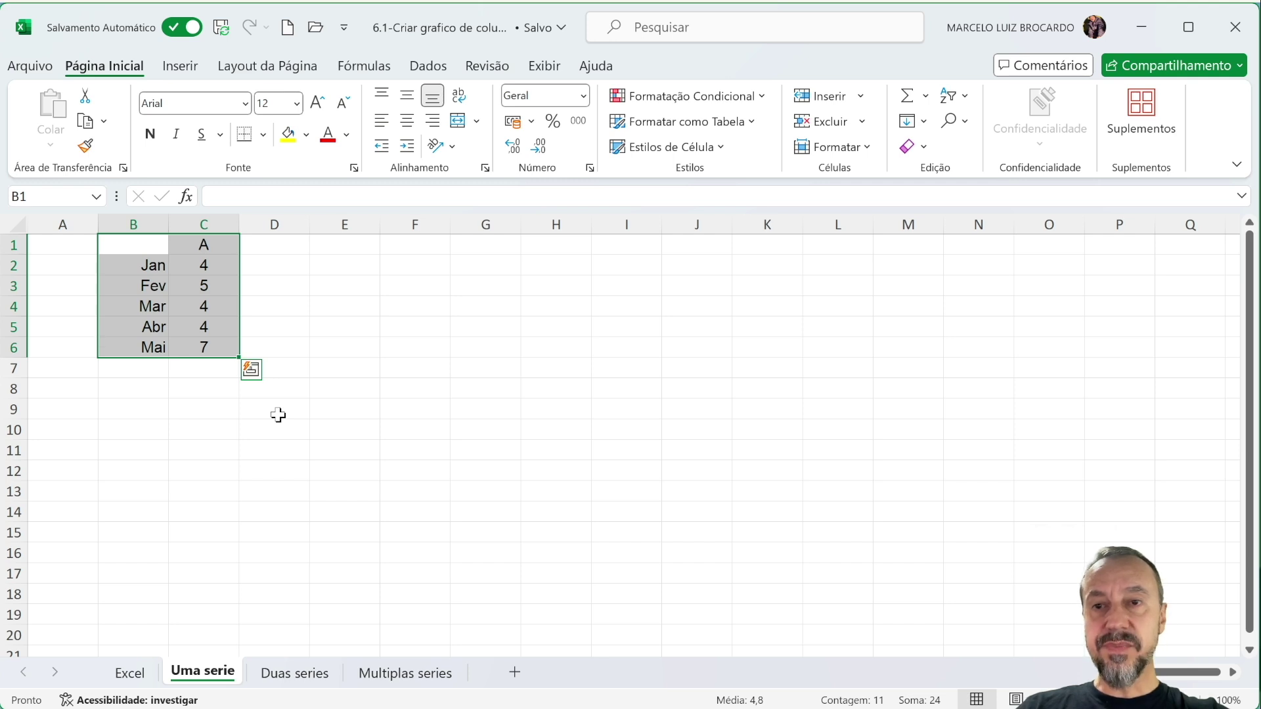
click(181, 69)
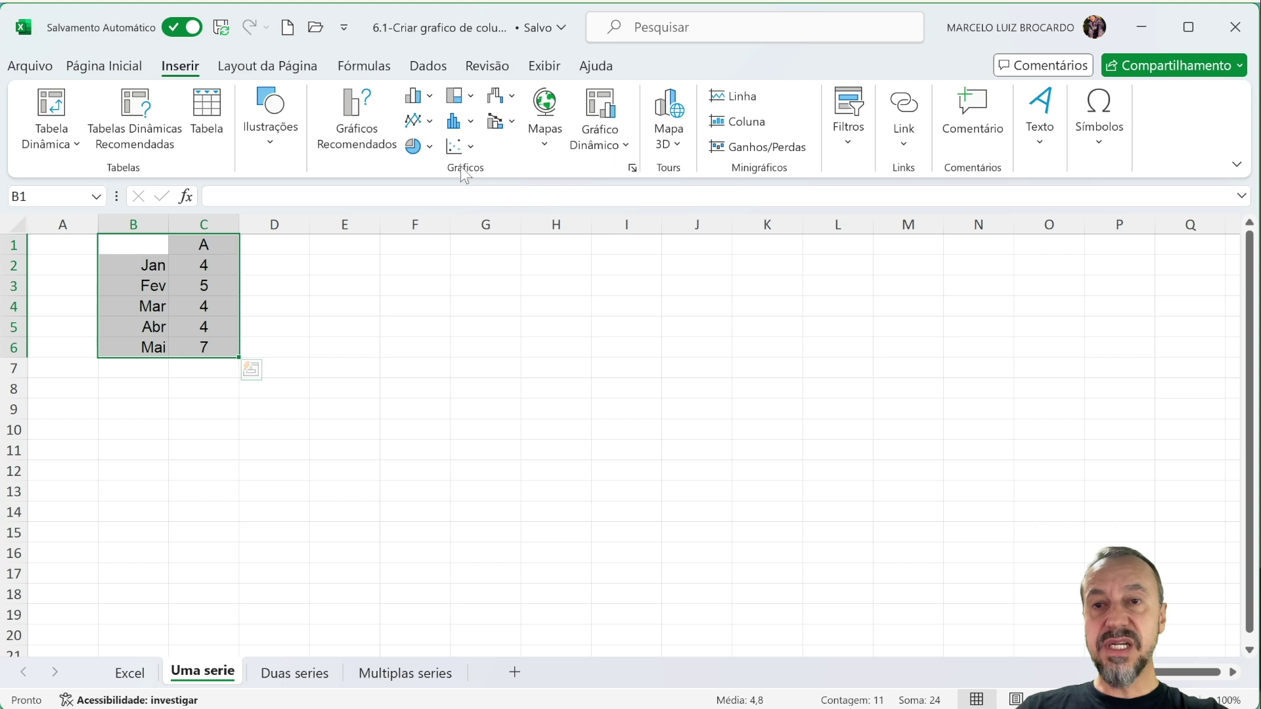
click(432, 100)
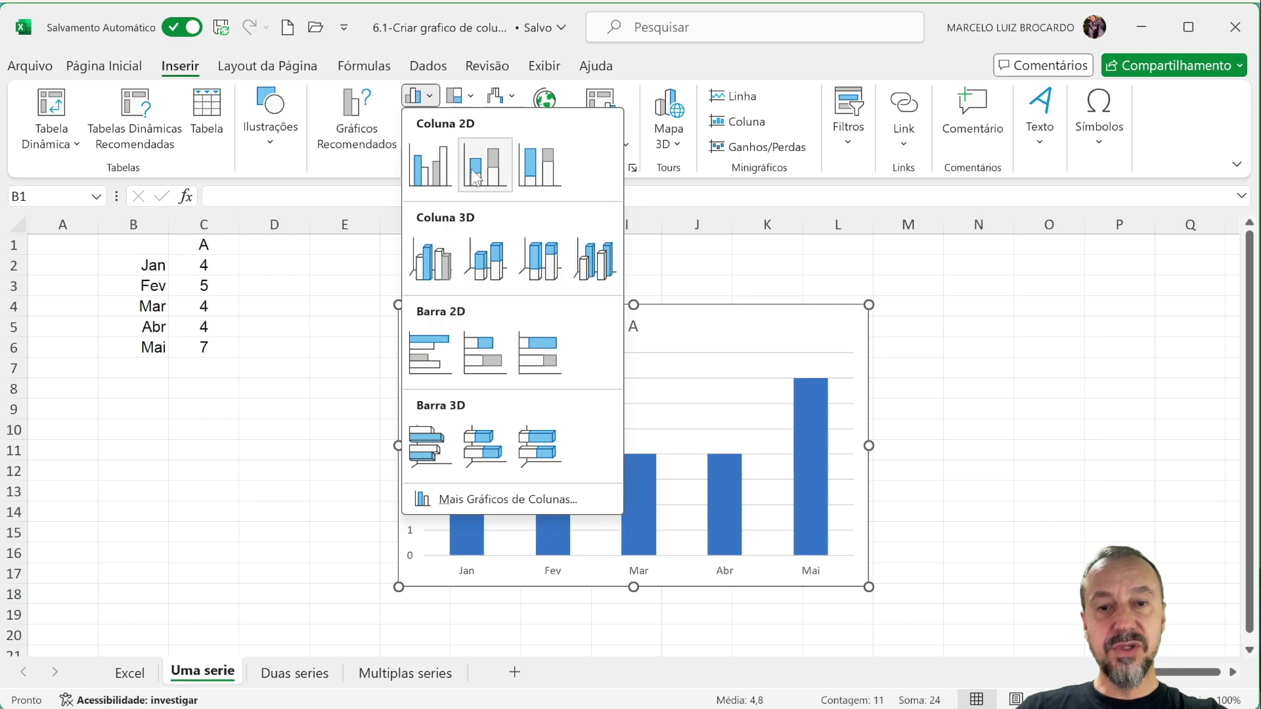
click(430, 163)
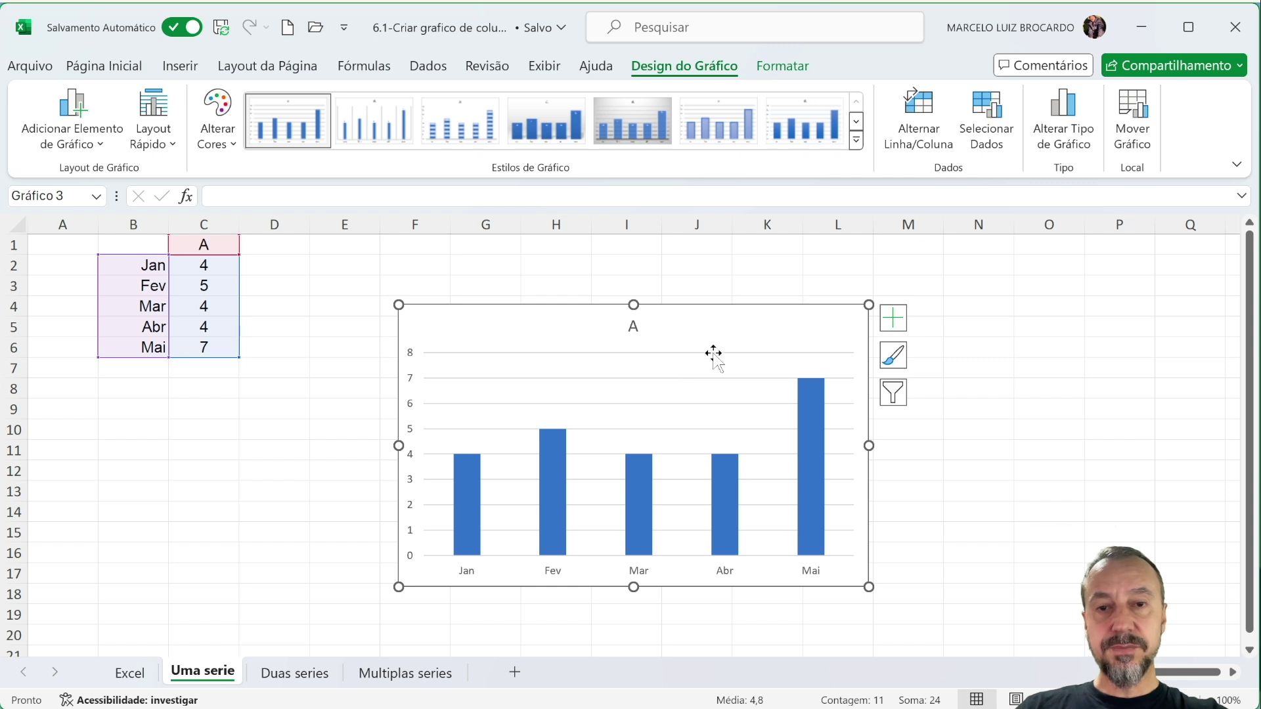
Examine the chart's formatting and design options and preview the available chart styles, choosing the first style
click(383, 354)
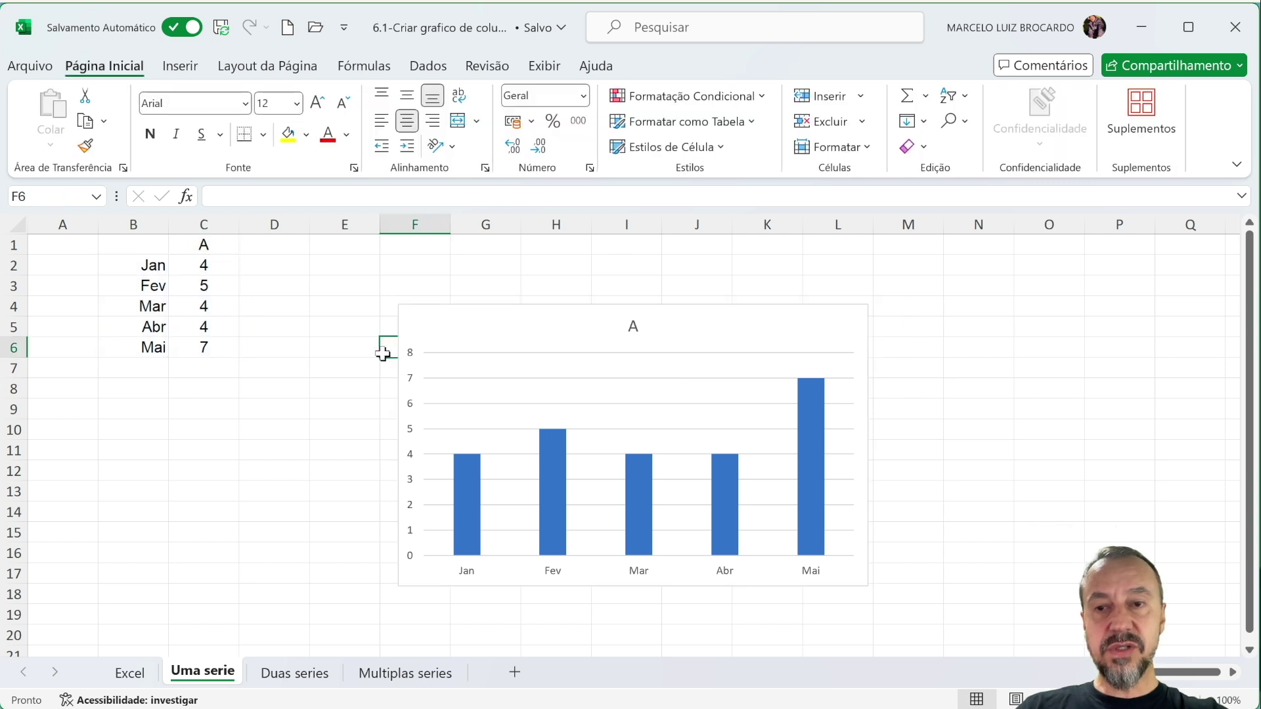
click(455, 336)
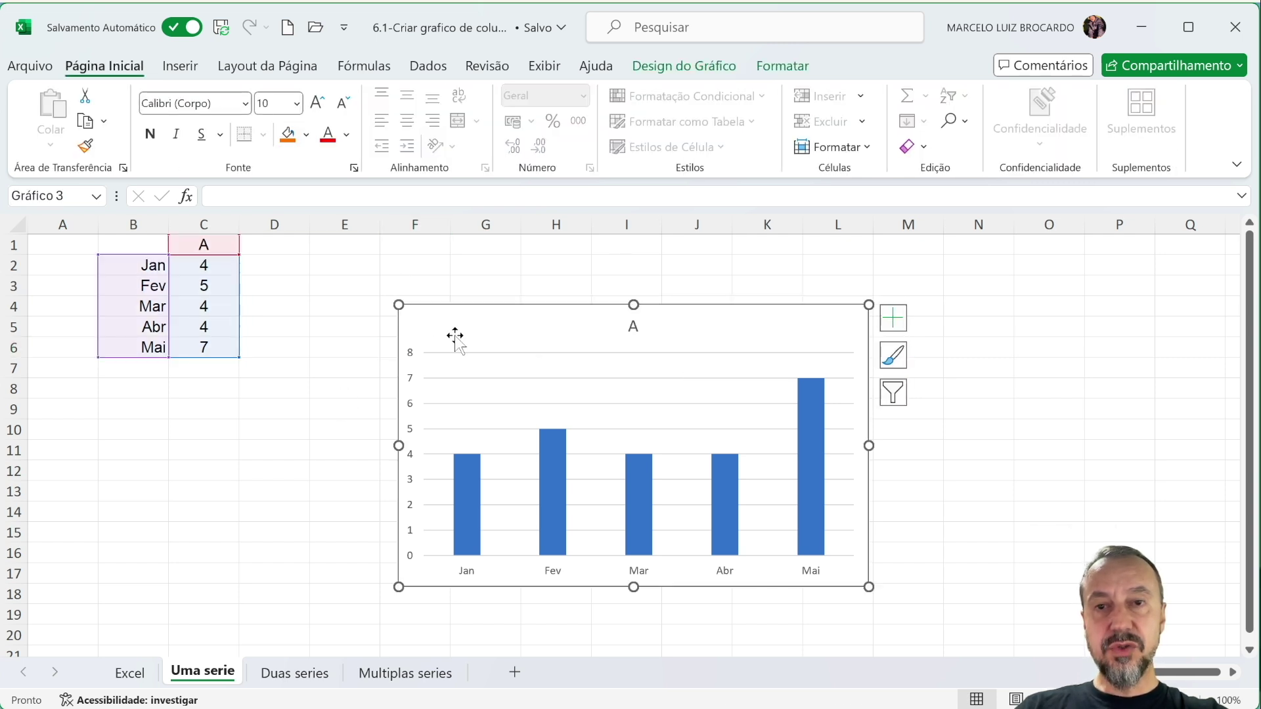
click(329, 352)
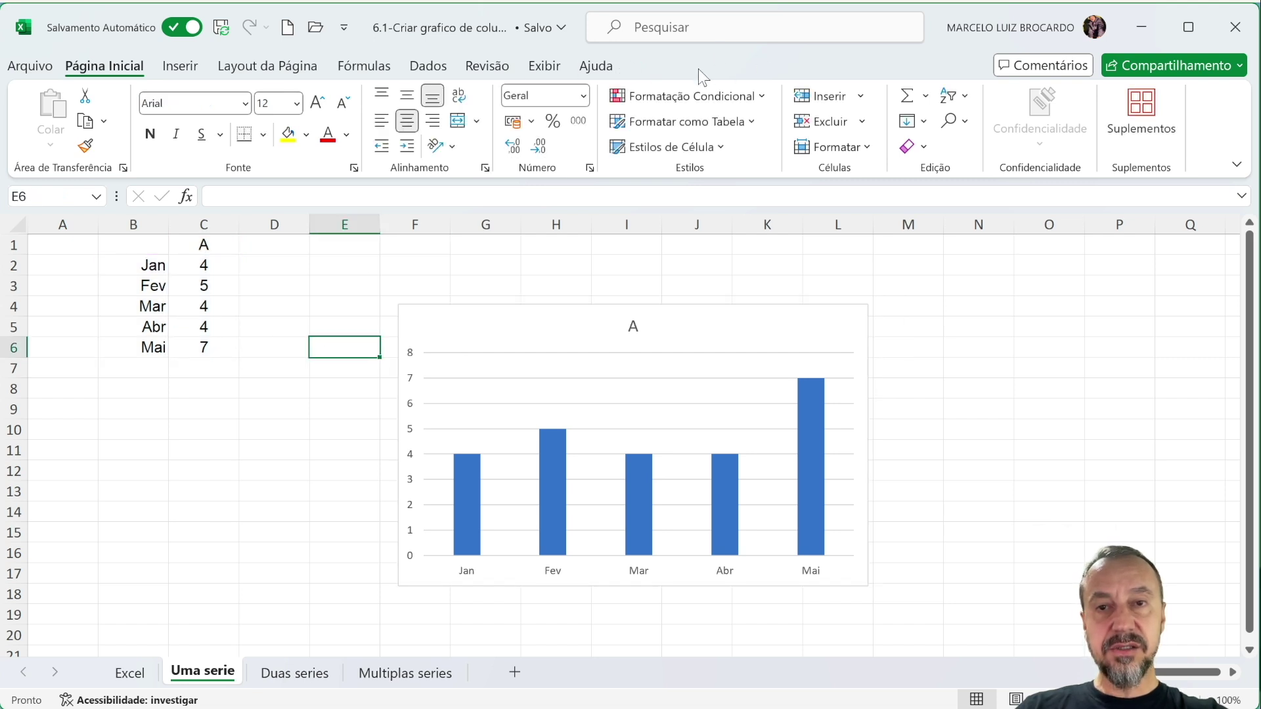
click(563, 319)
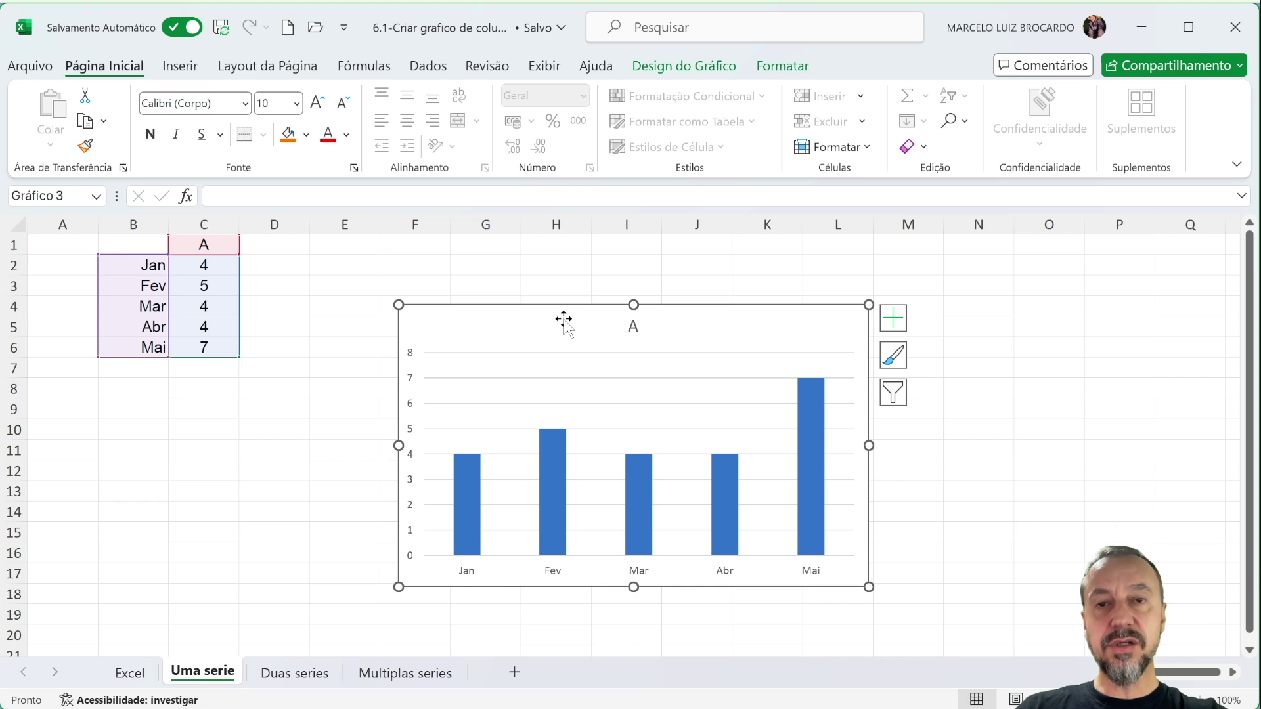
click(760, 68)
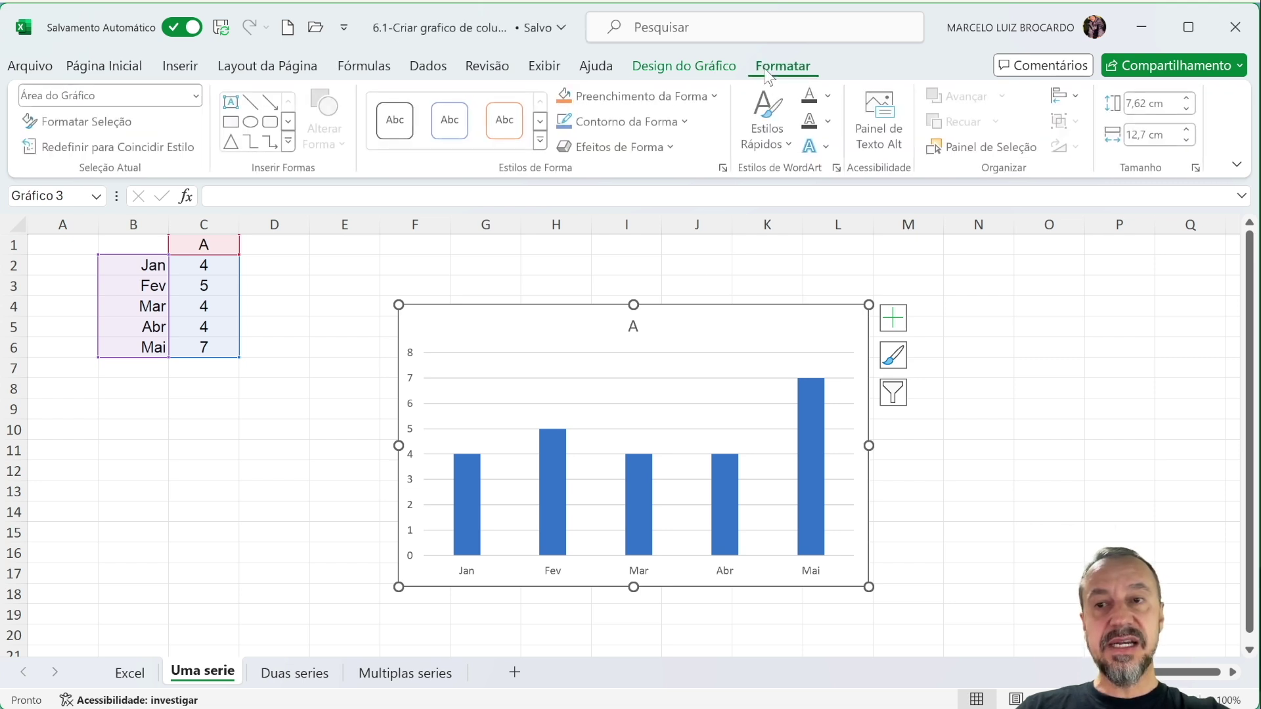
click(699, 66)
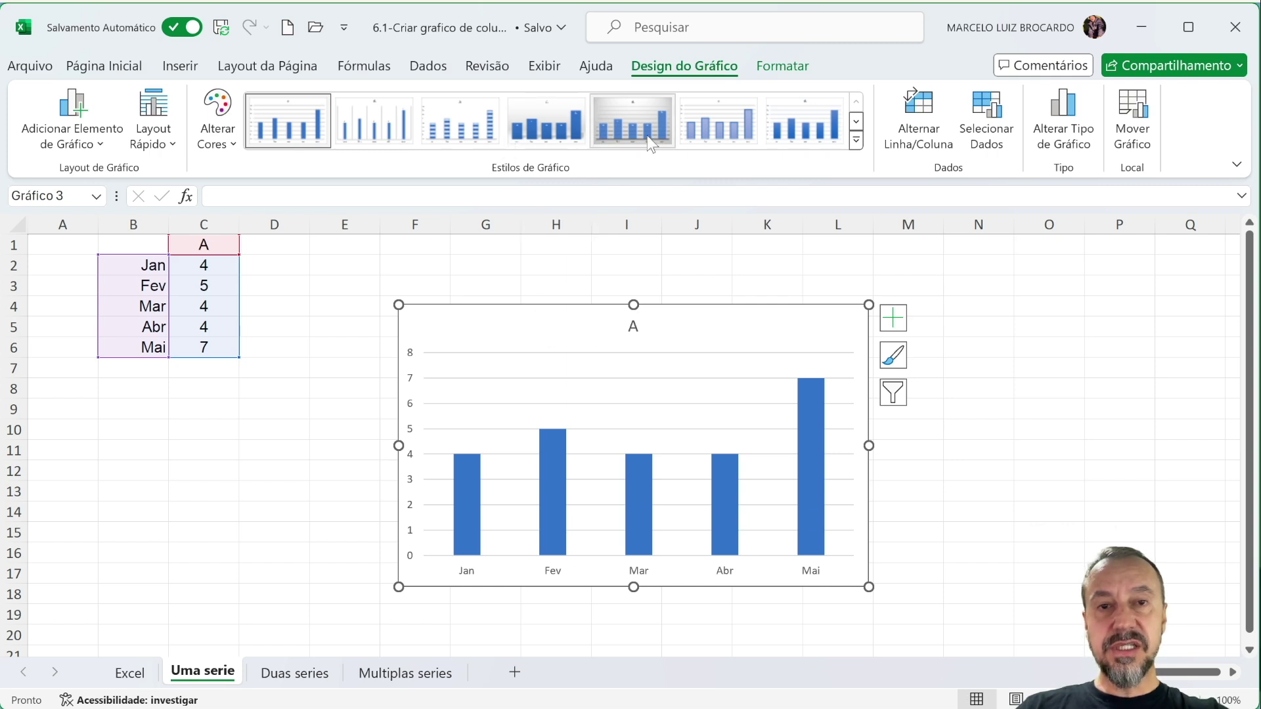
click(854, 140)
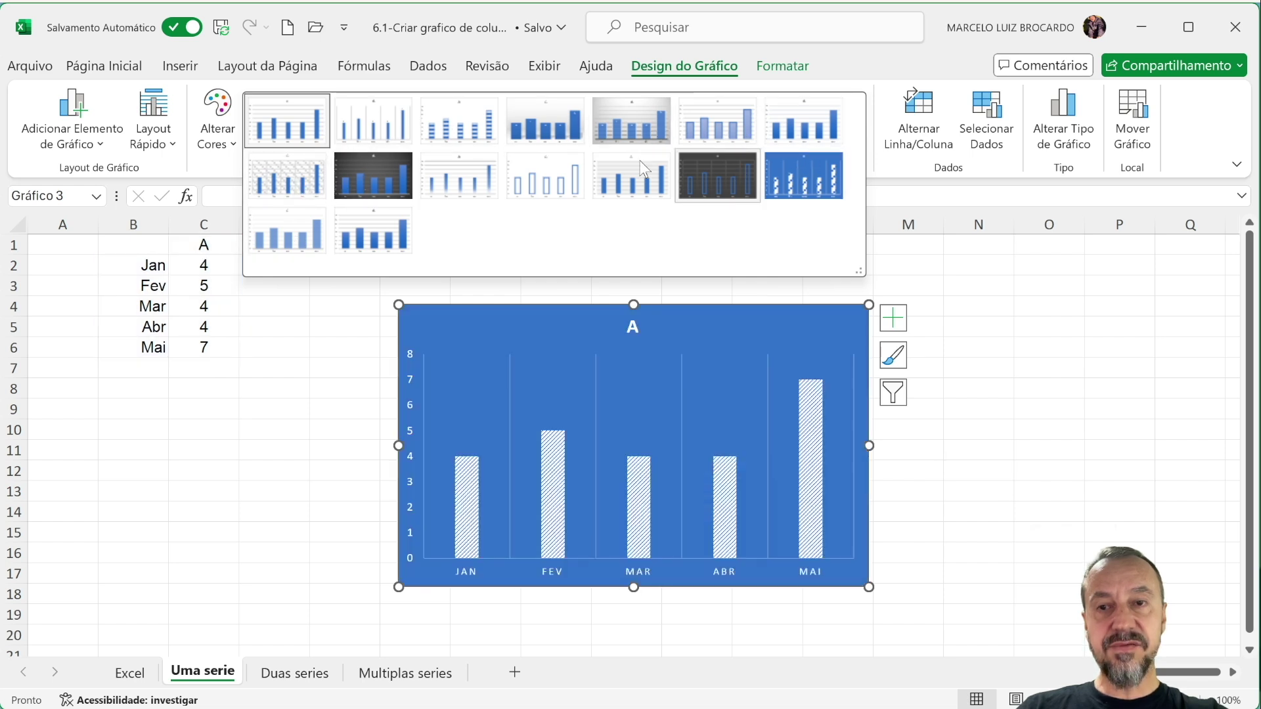
click(276, 113)
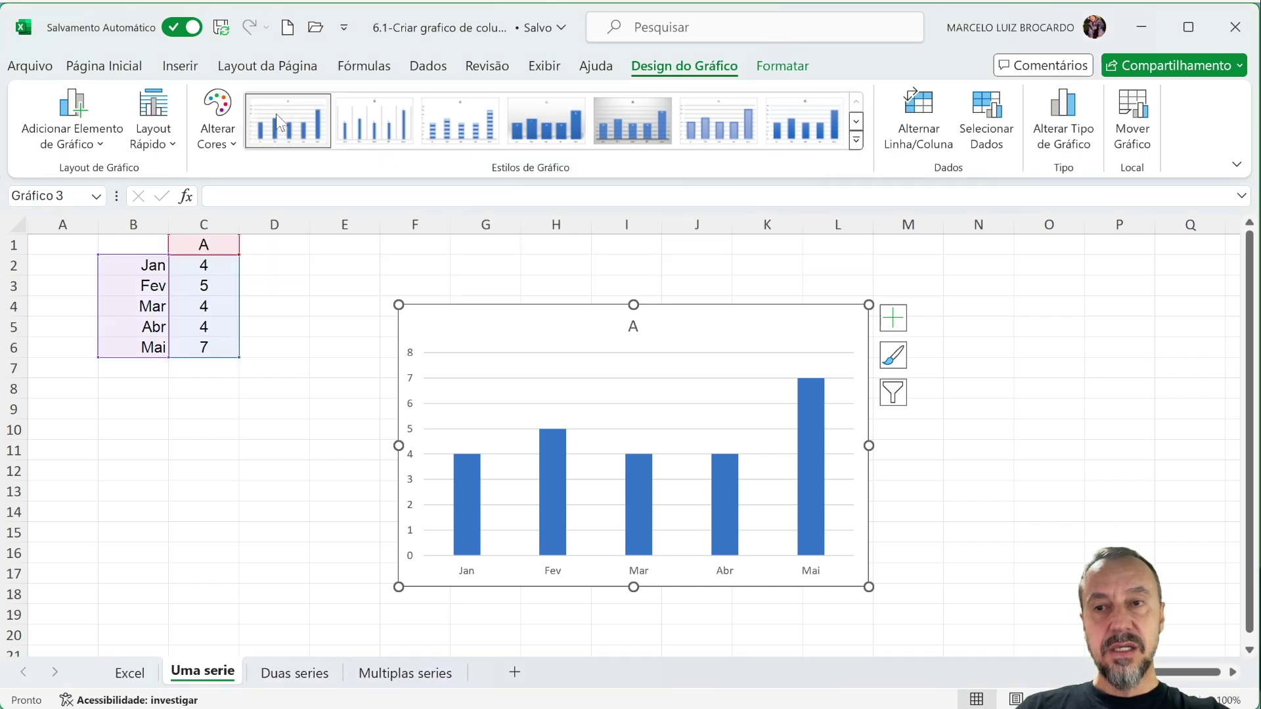
Apply the blue monochromatic colour palette to the column chart
click(217, 134)
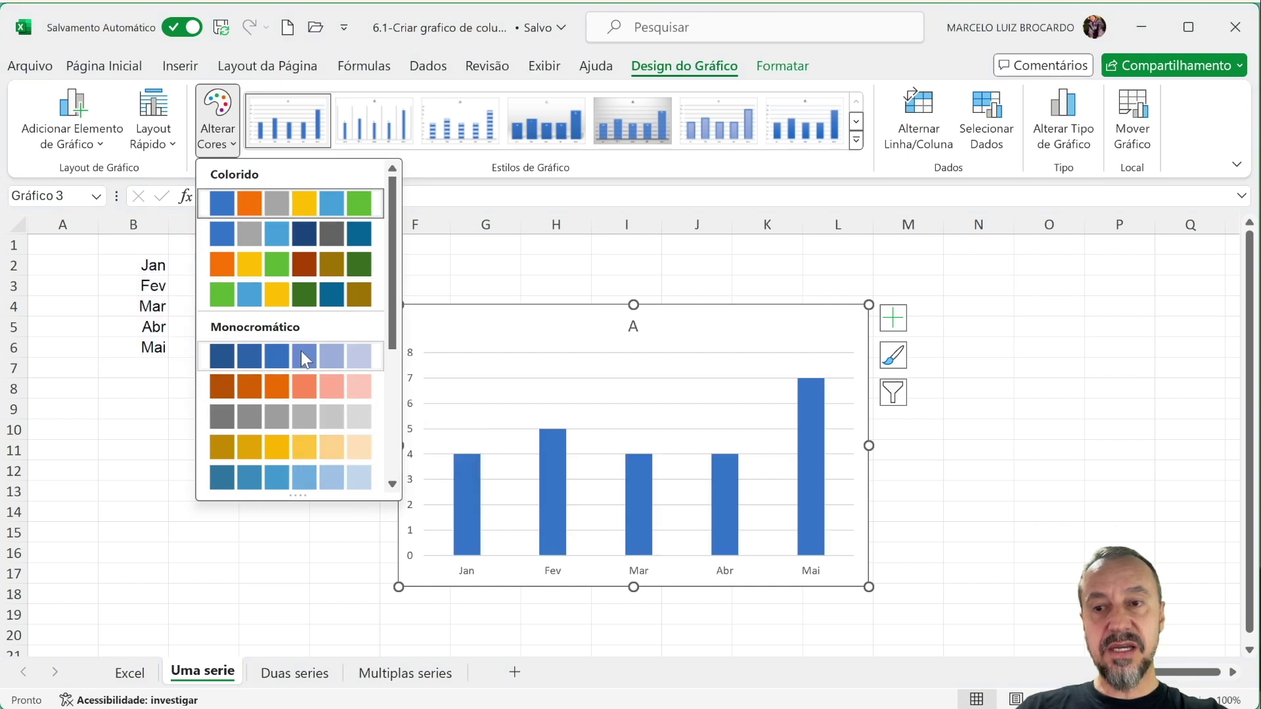
scroll(300, 399, down, 3)
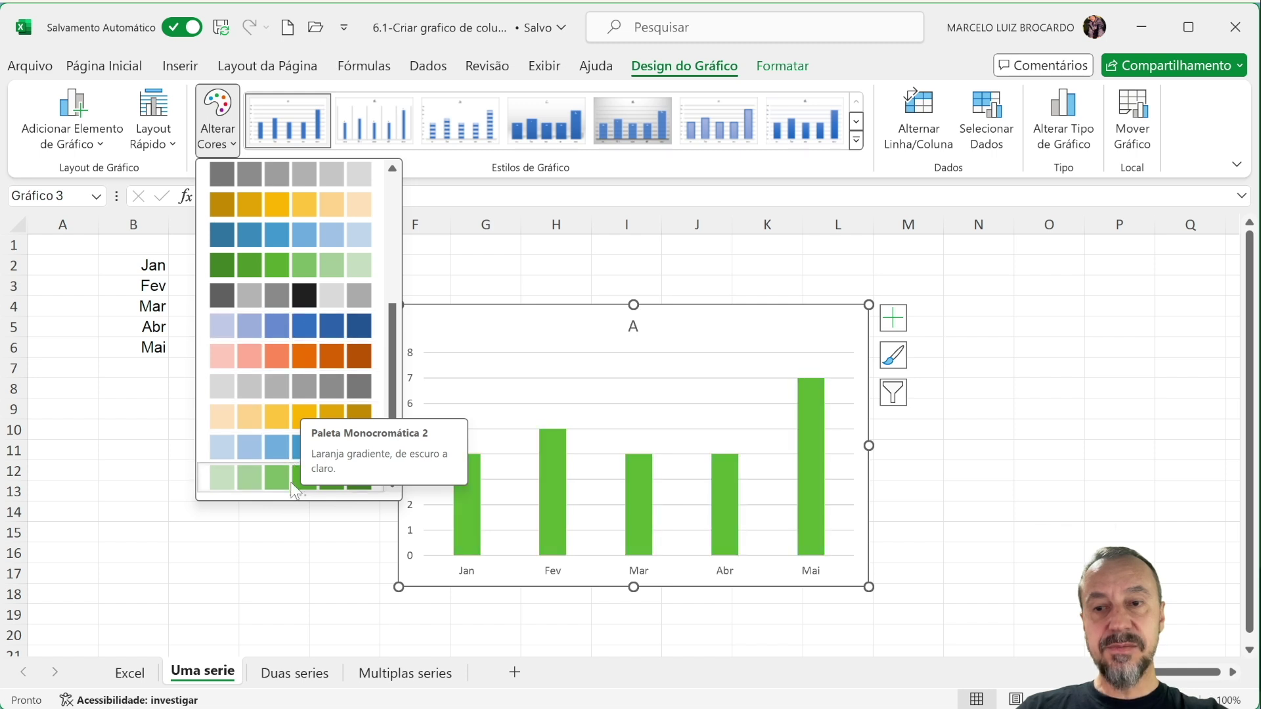
scroll(279, 394, up, 5)
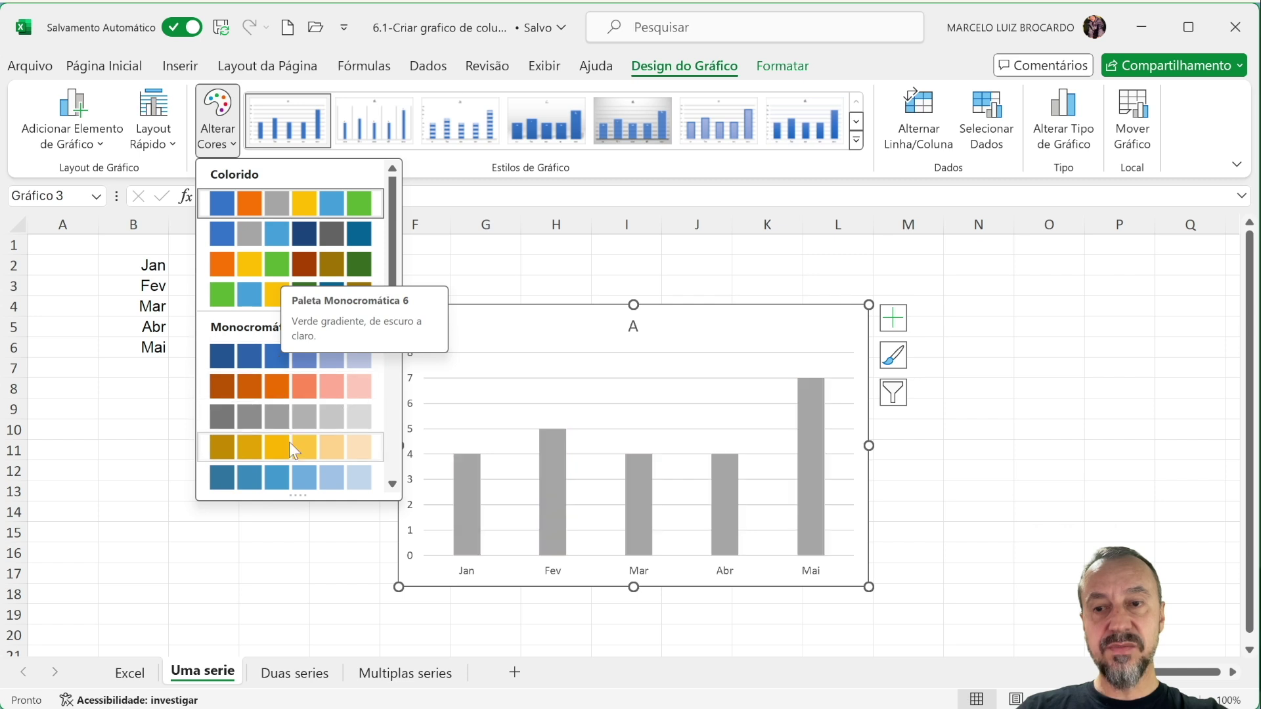
click(282, 362)
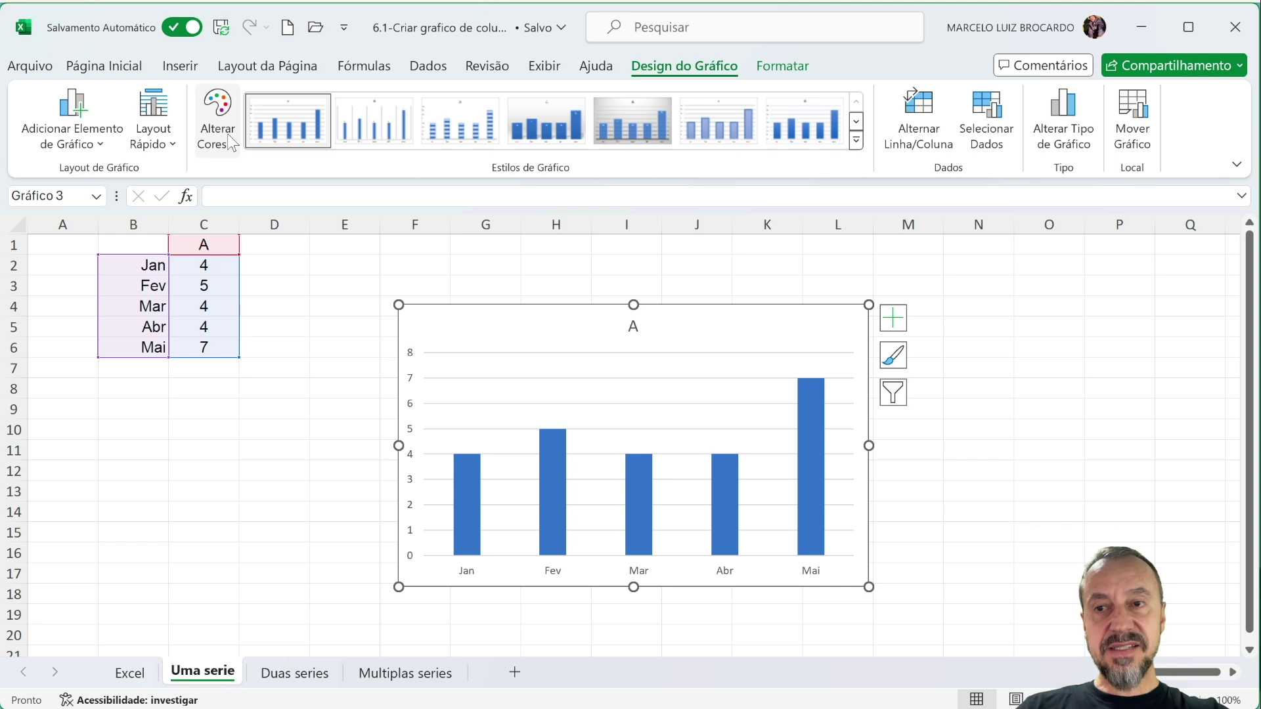
Preview chart styles and apply the orange palette "Paleta Monocromática 2" to the column chart, then deselect it
click(894, 356)
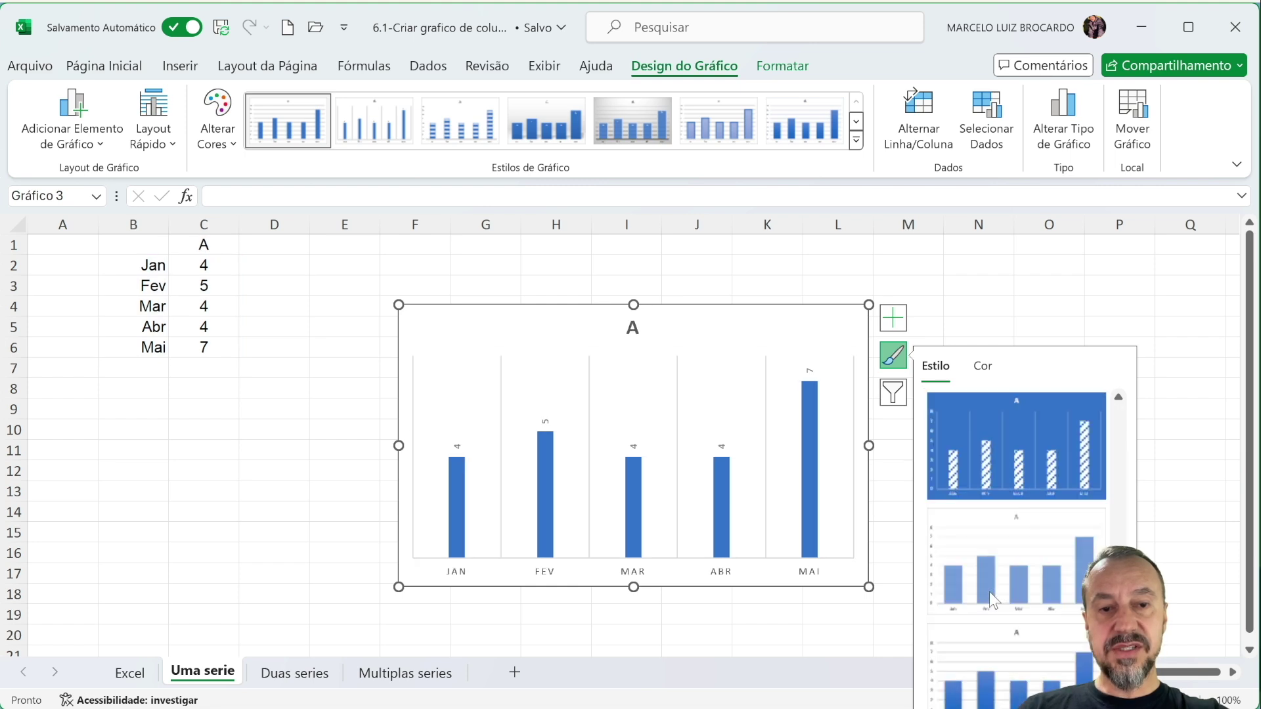
scroll(1003, 450, down, 1)
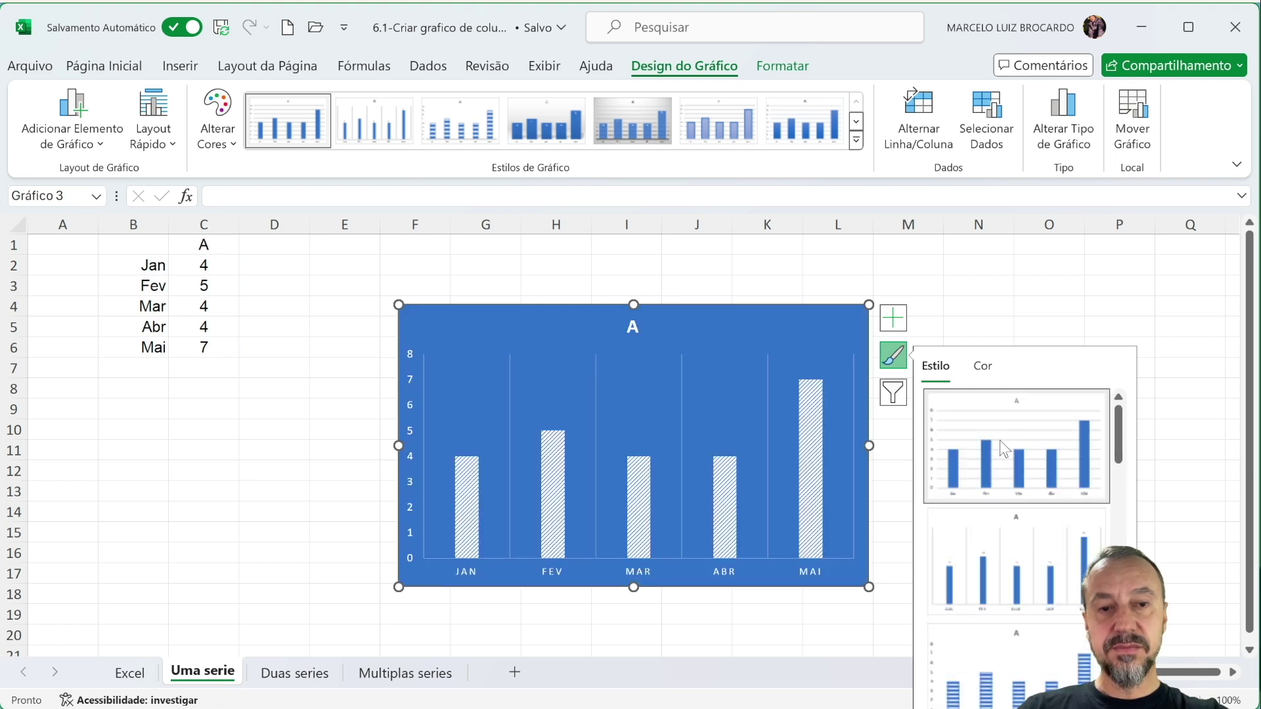
click(988, 372)
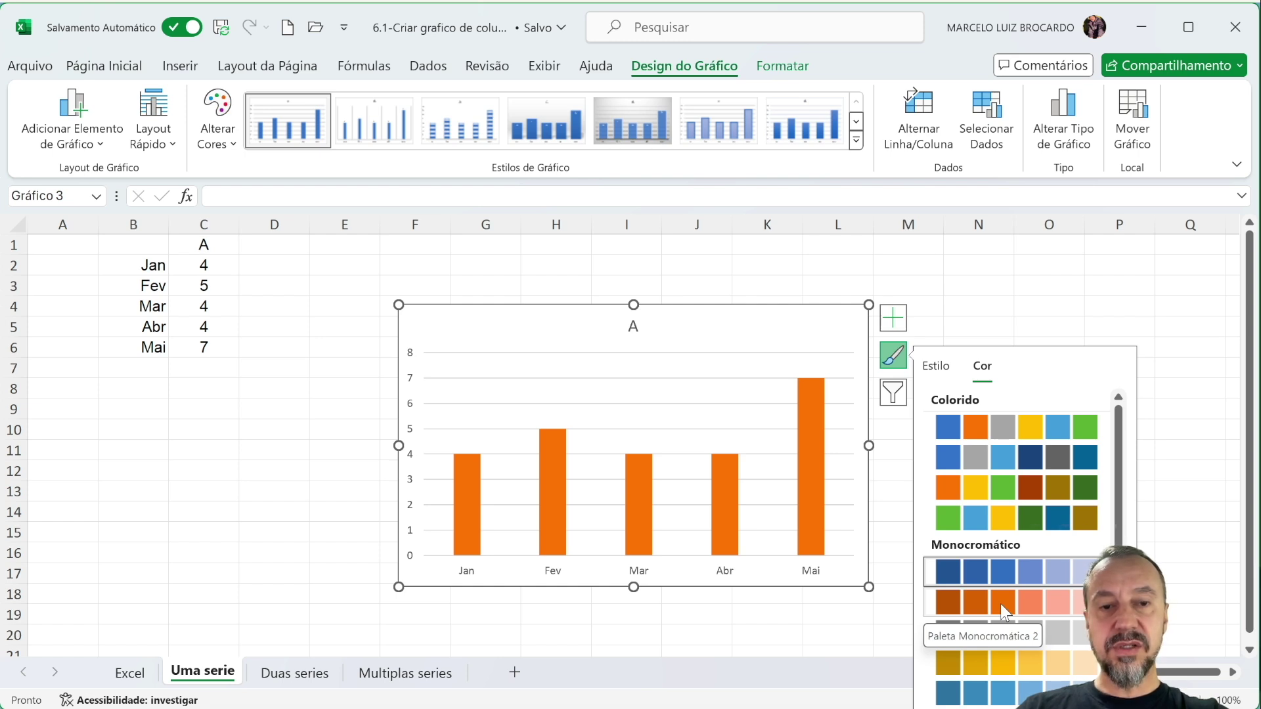
click(1000, 604)
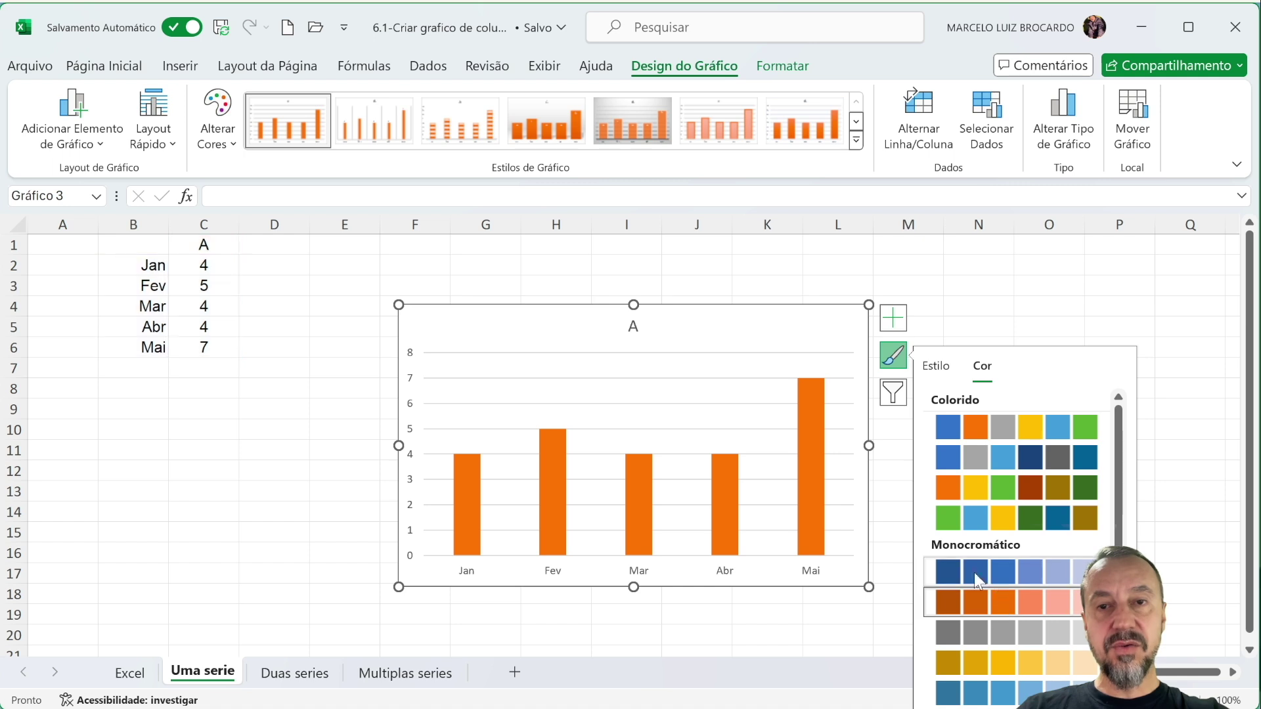
click(361, 429)
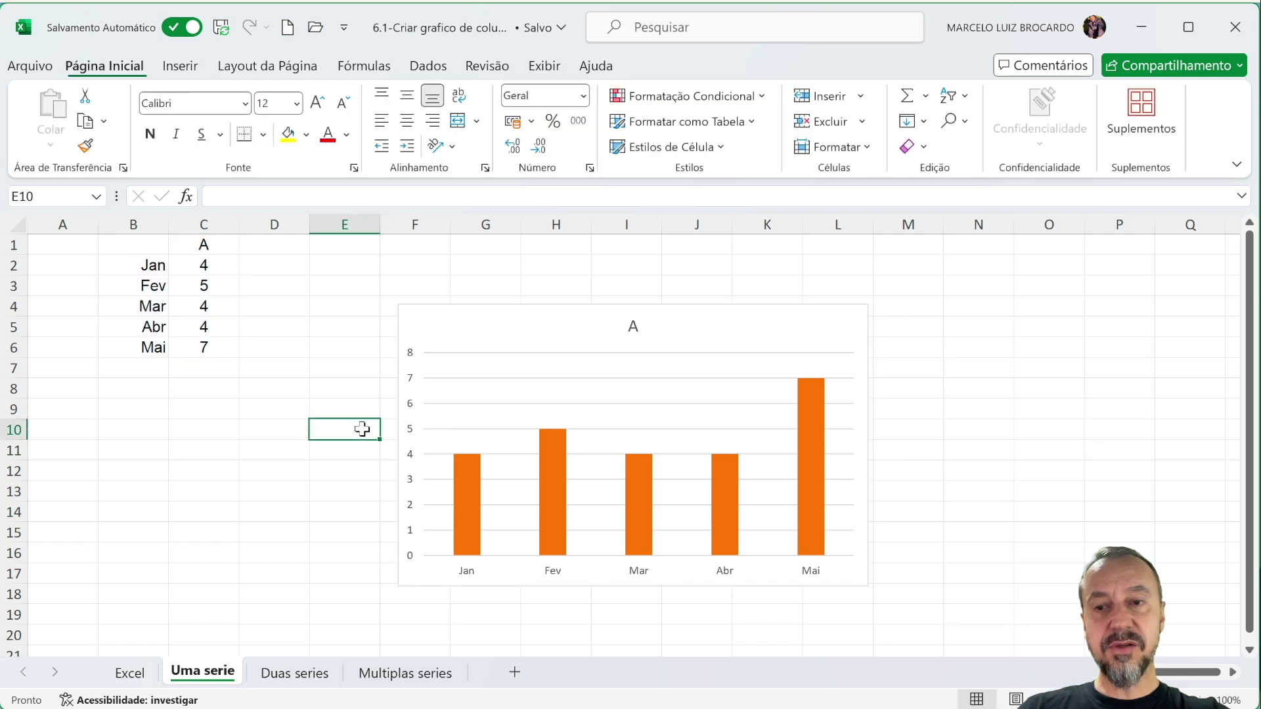
Try the quick layout with axis titles and gapless columns, followed by the one with axis titles, right-side legend and minor gridlines
click(535, 388)
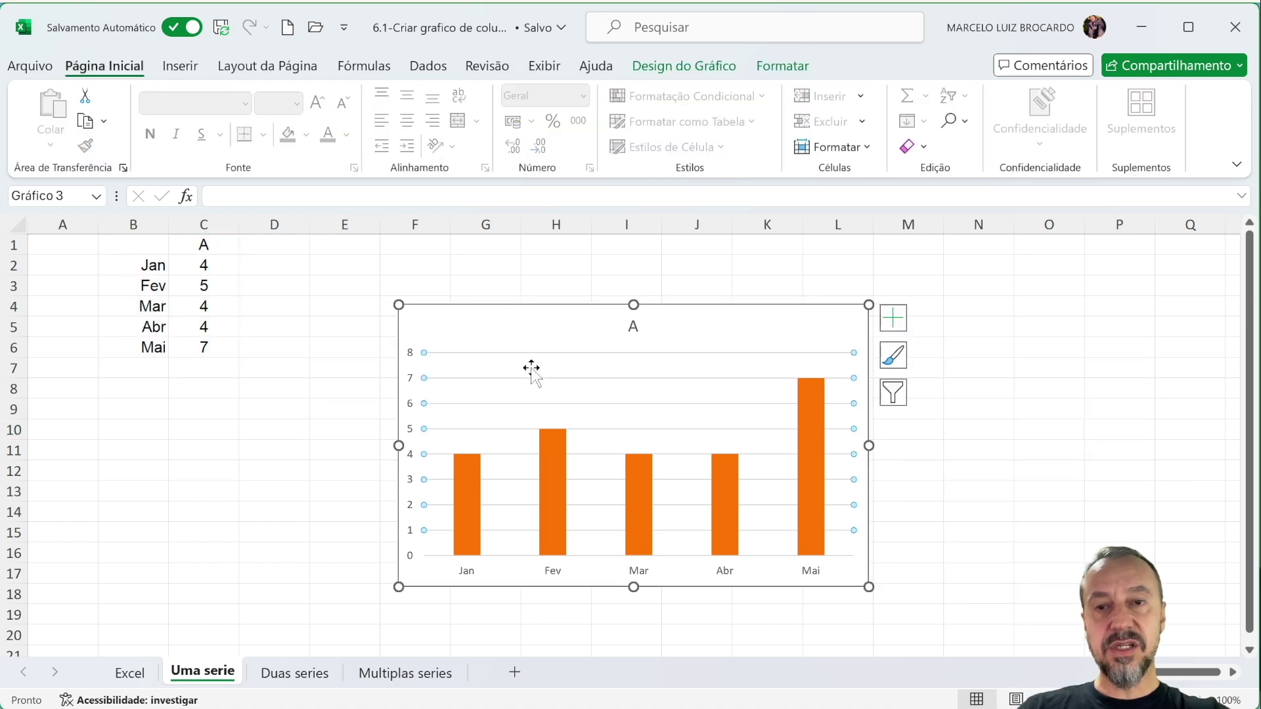
click(652, 69)
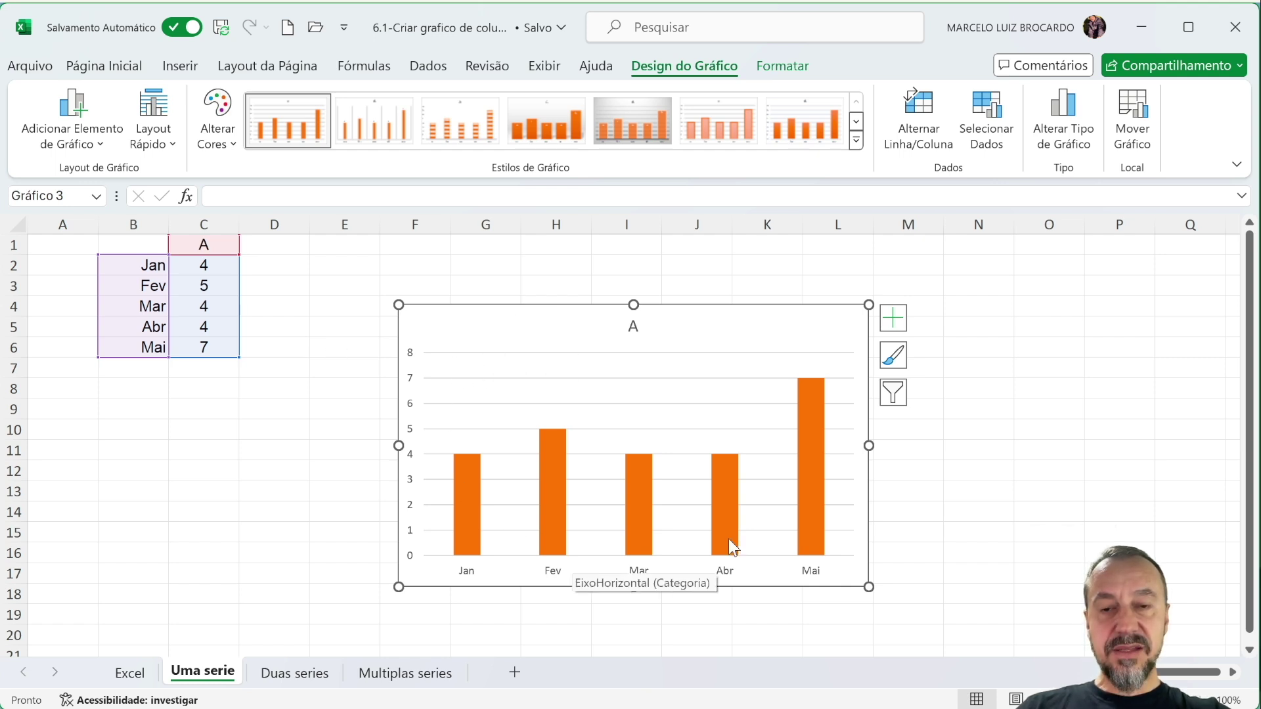
click(625, 358)
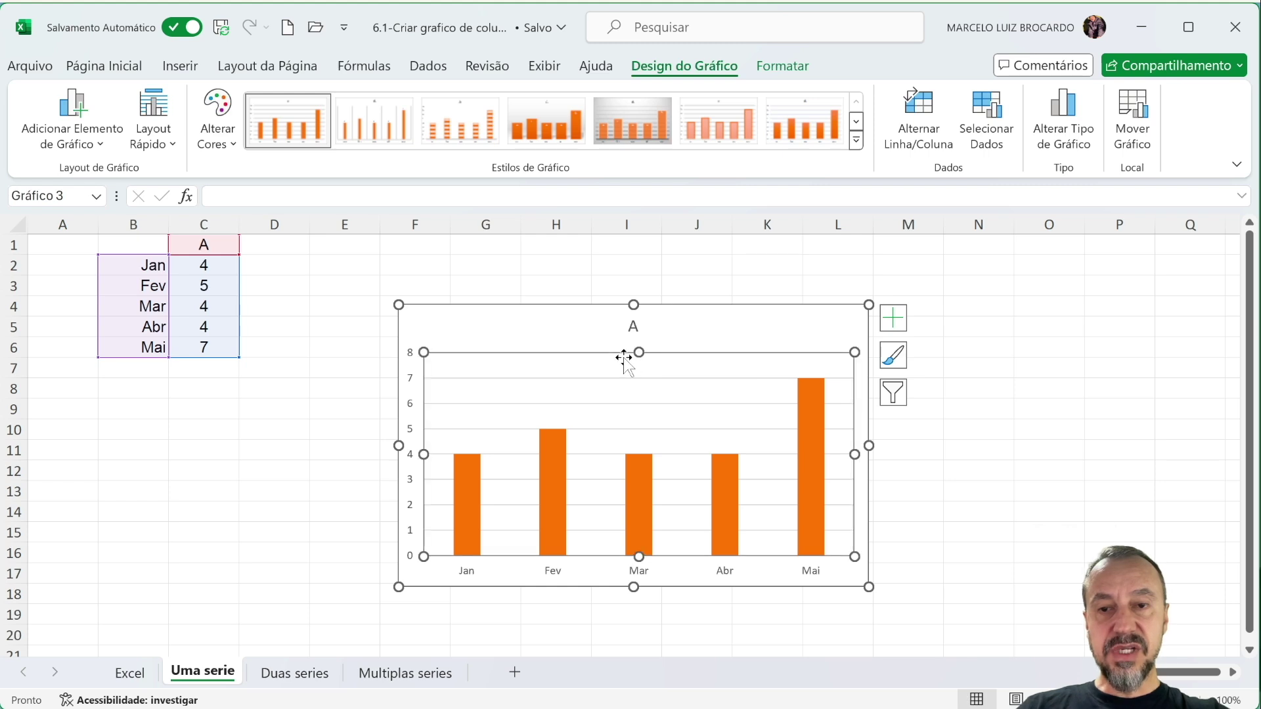
click(411, 382)
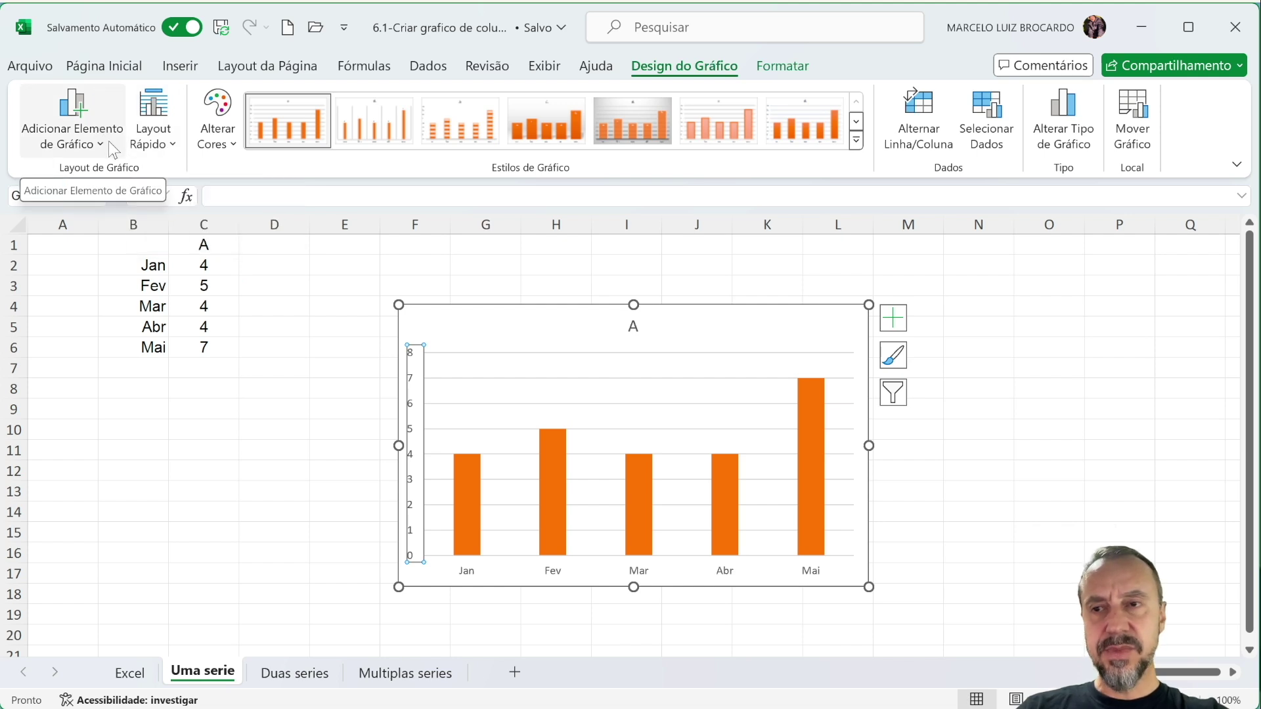
click(173, 146)
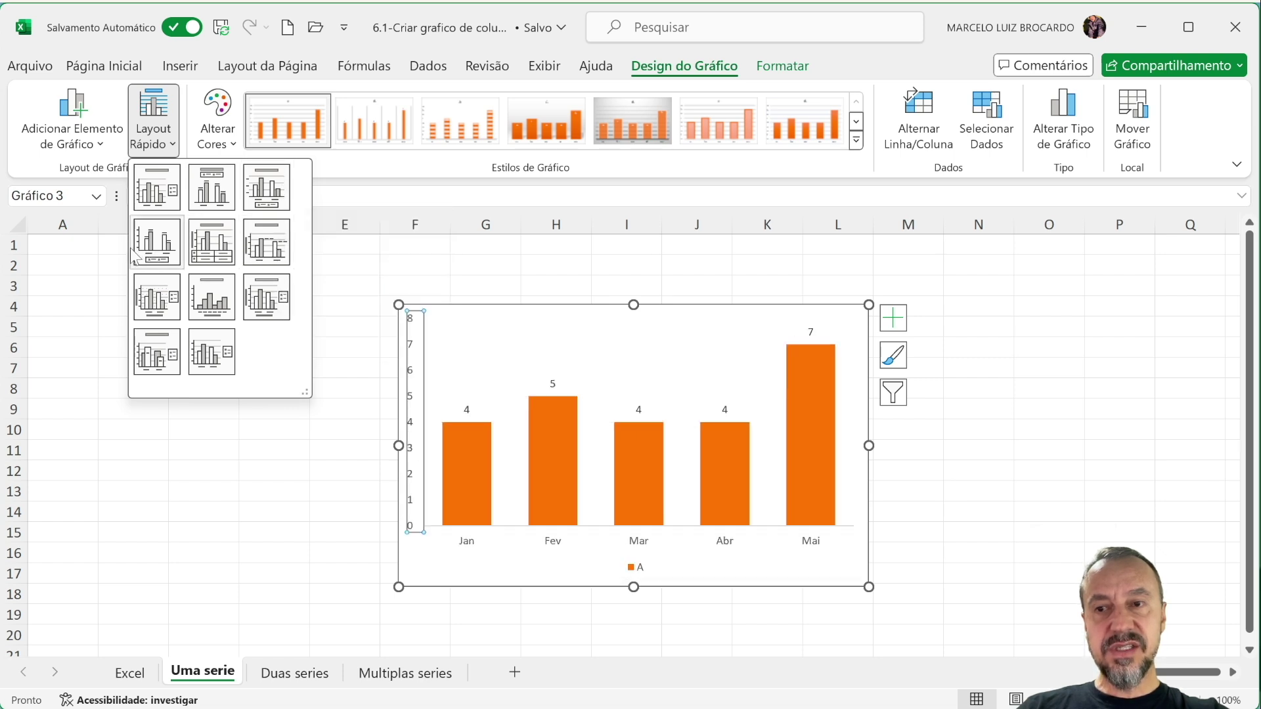
click(211, 299)
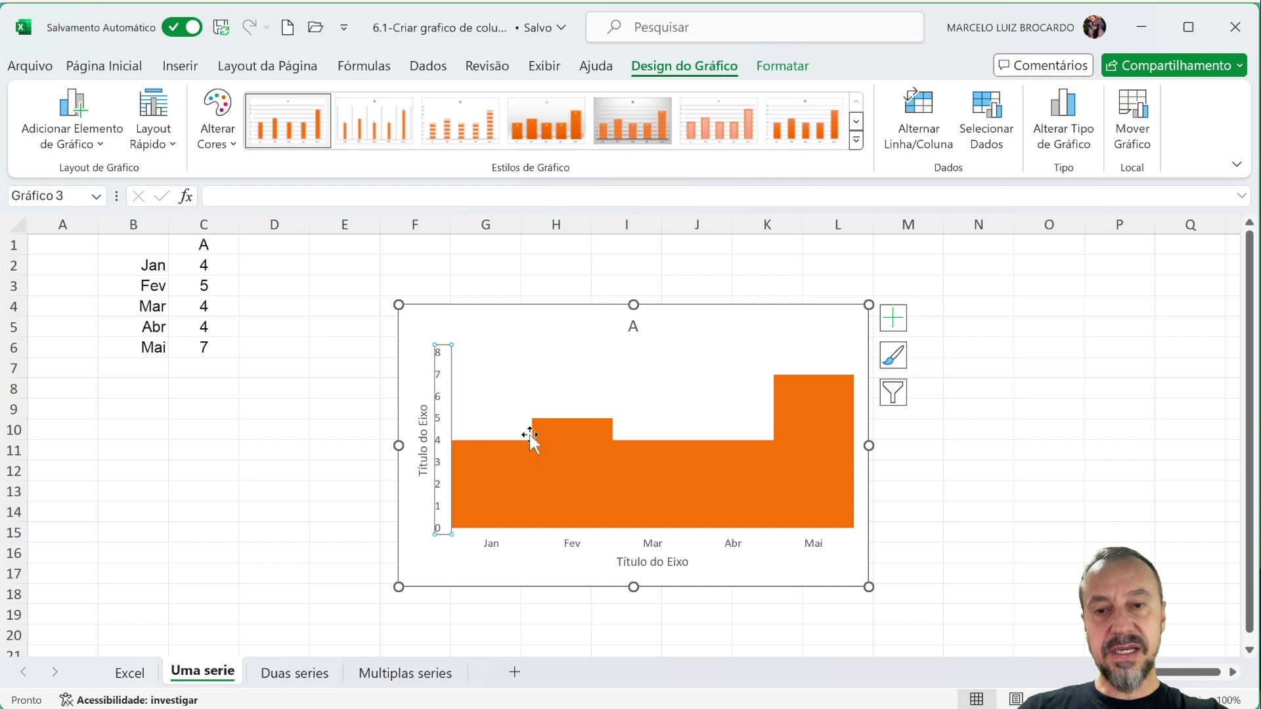
click(173, 148)
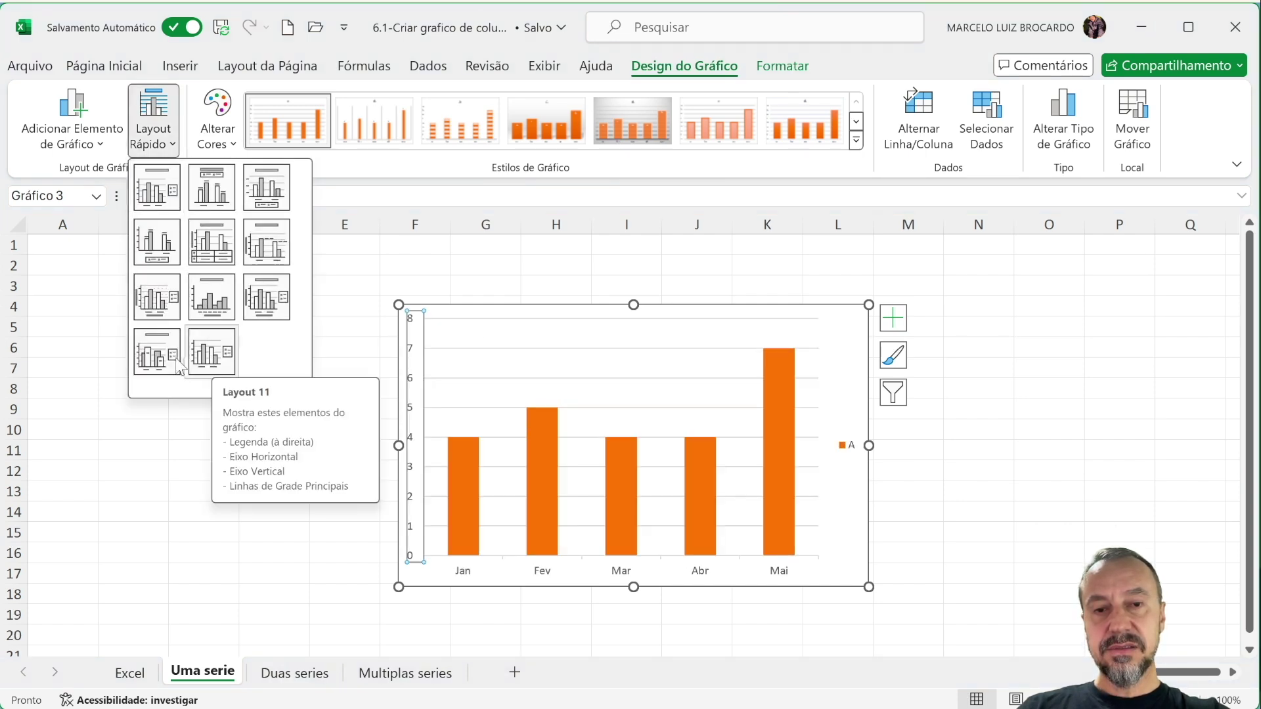
click(152, 301)
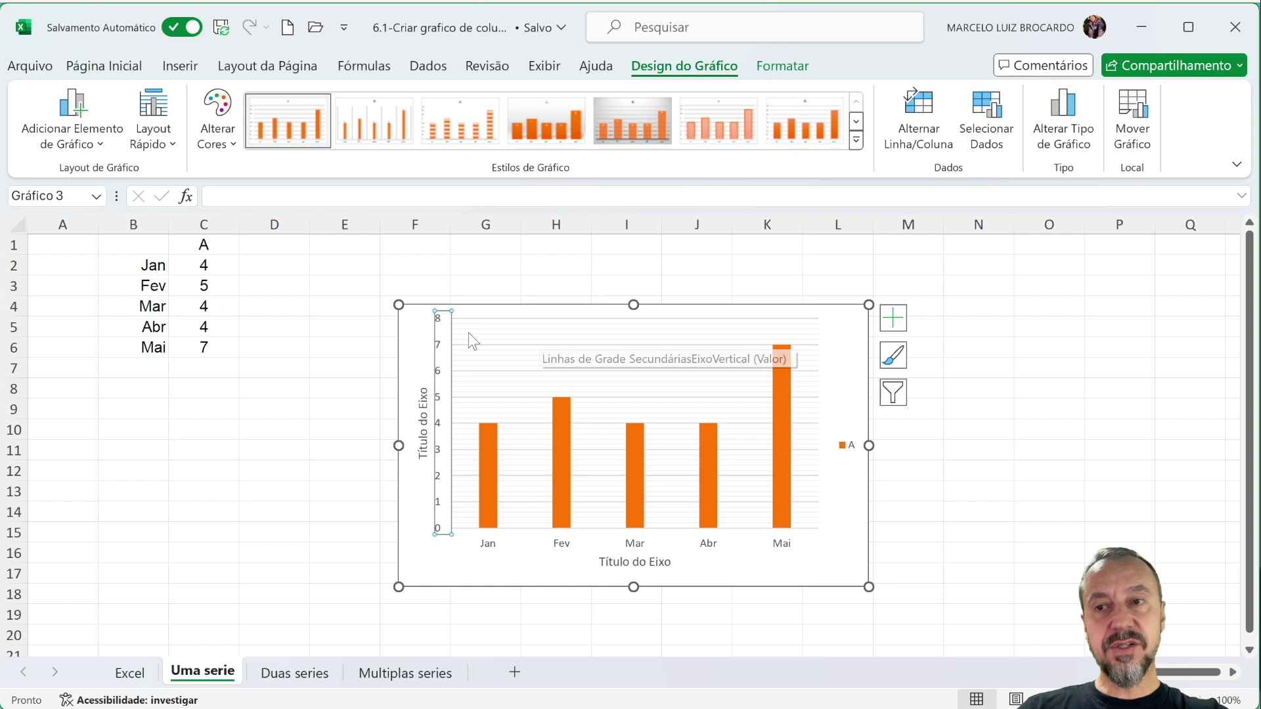
Apply the first quick layout, with the chart title above and the legend at the right, and select the column series
click(170, 141)
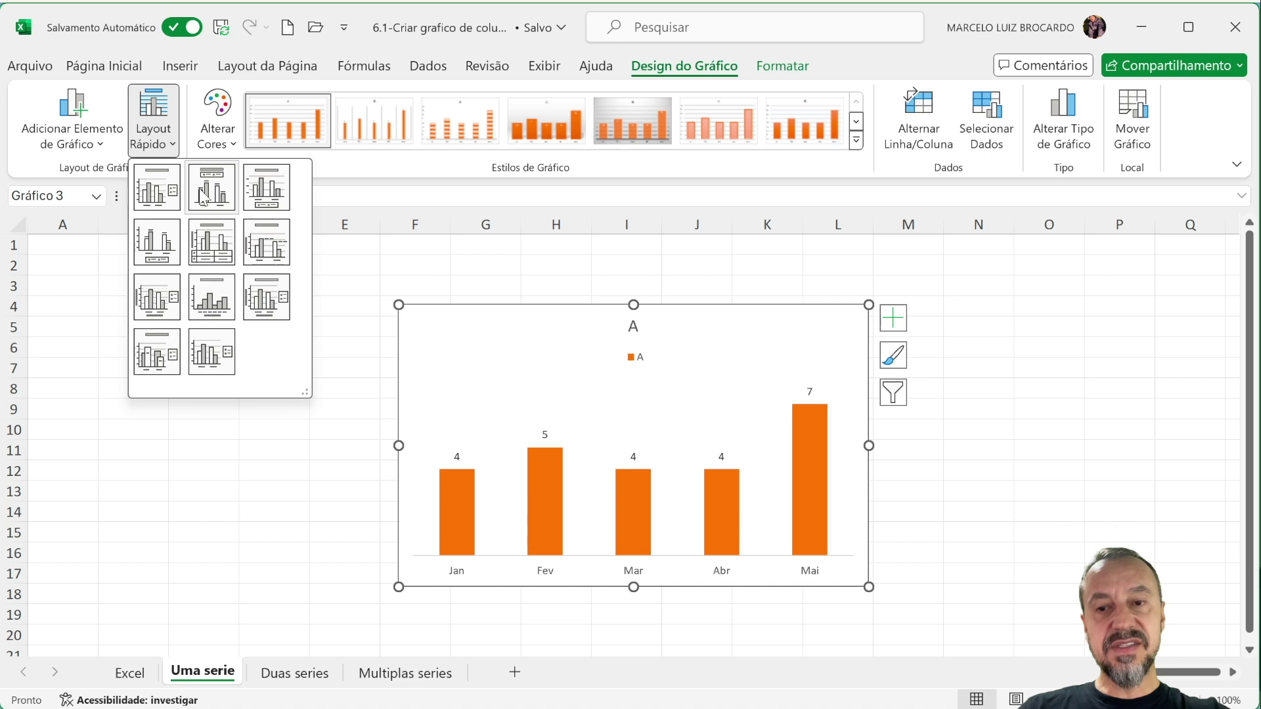
click(158, 190)
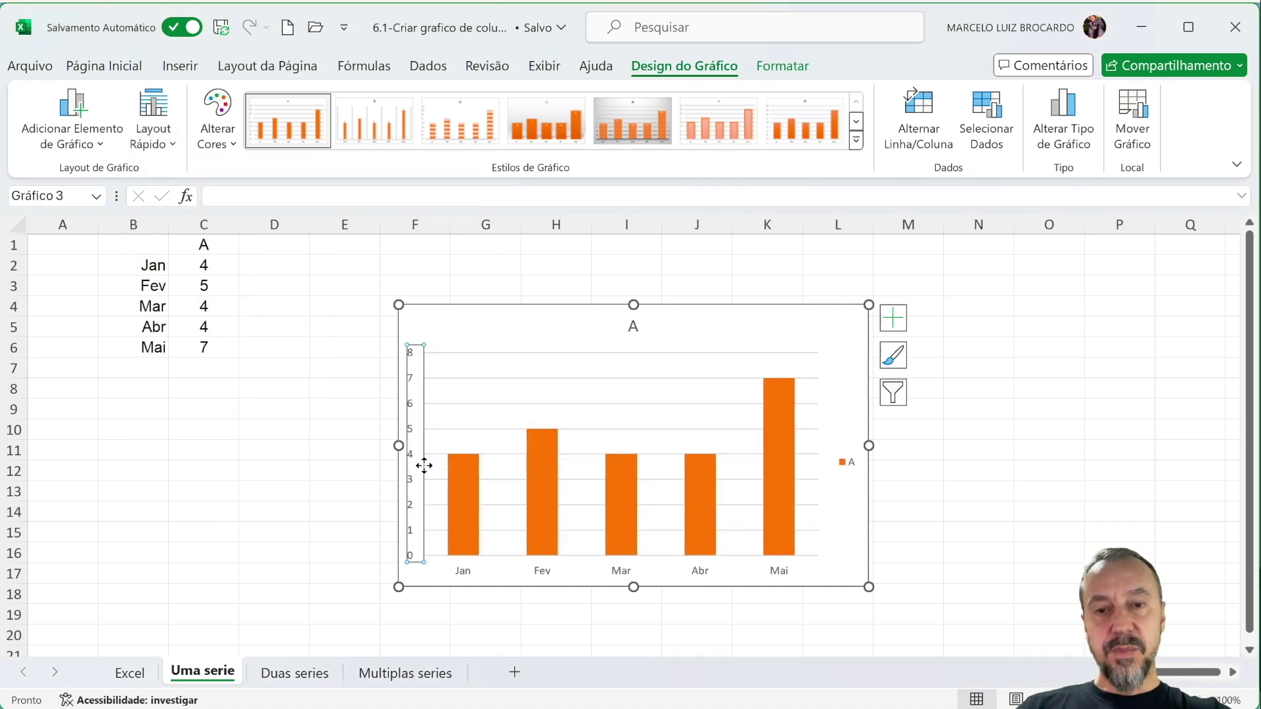
mouse_move(531, 481)
click(530, 478)
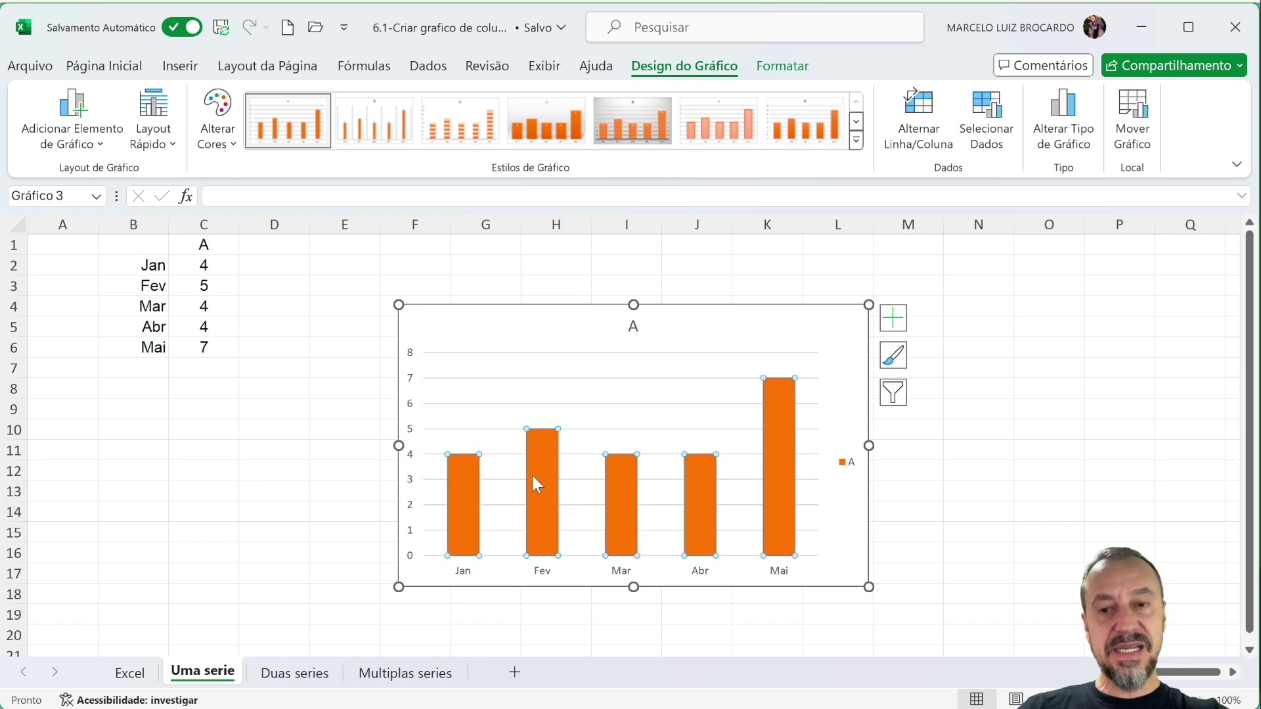
Delete the horizontal gridlines and the legend from the column chart
click(554, 366)
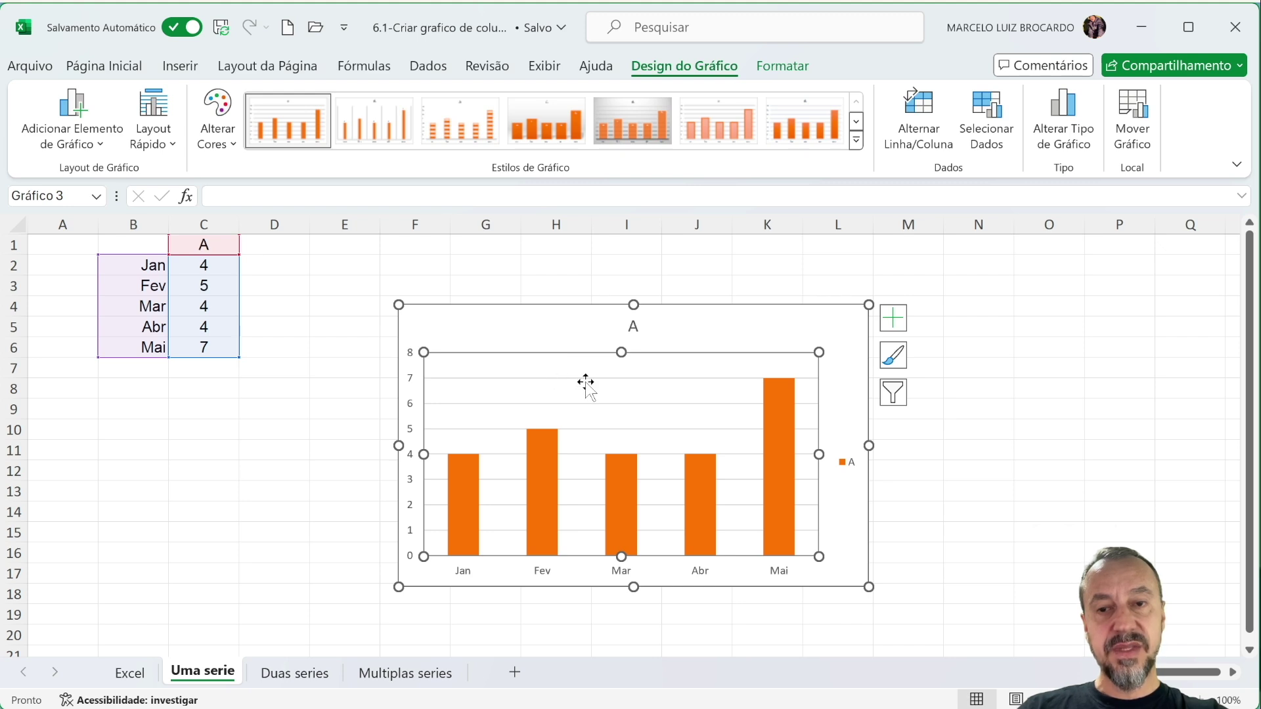
click(332, 414)
click(479, 368)
click(488, 377)
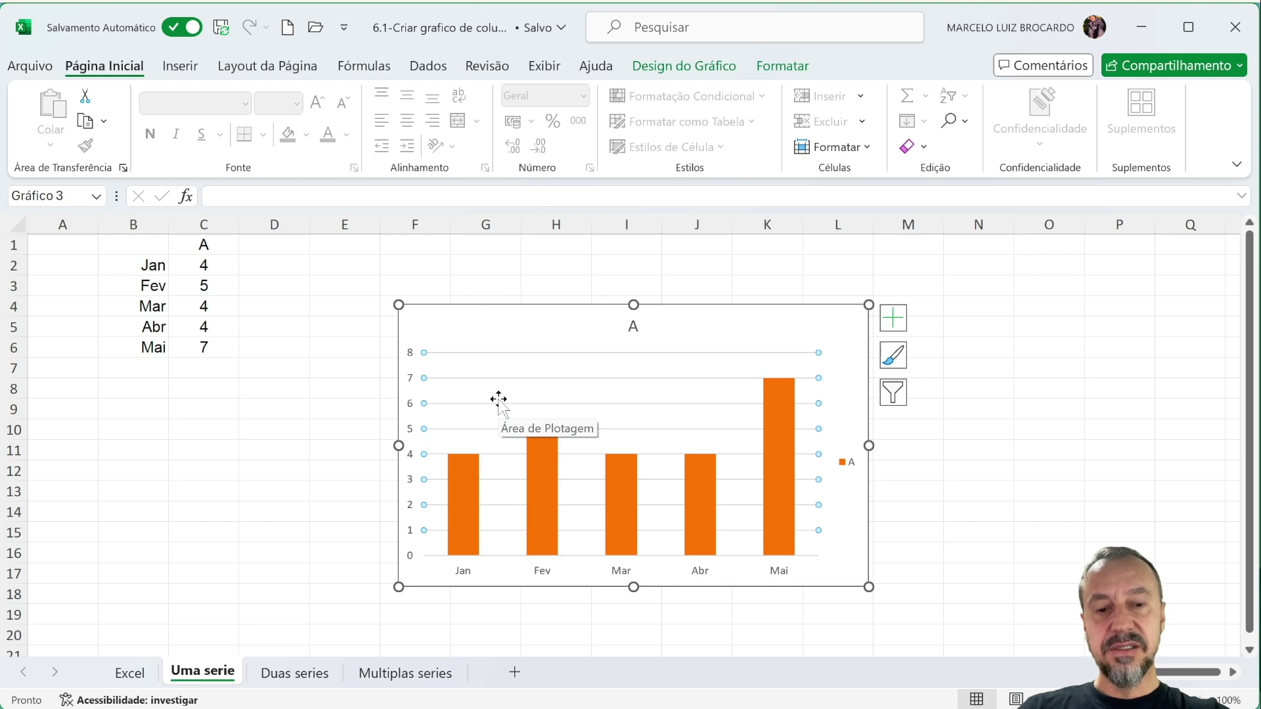
key(Escape)
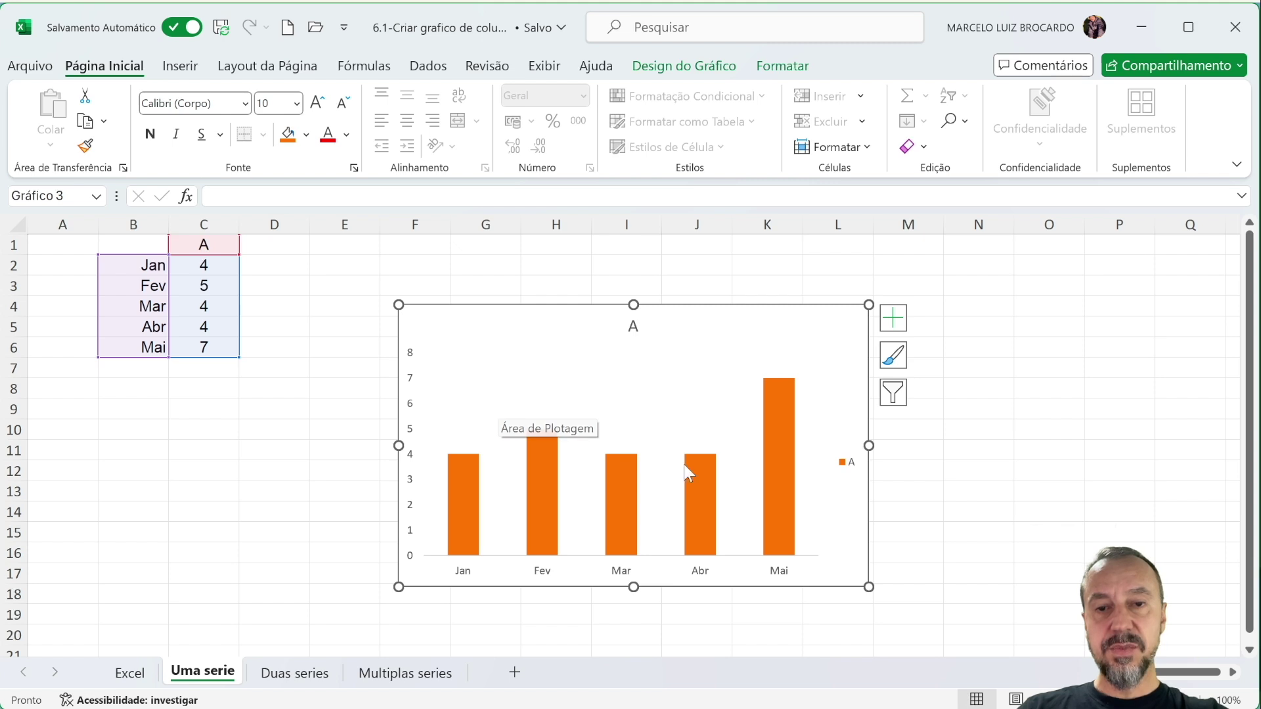
click(846, 467)
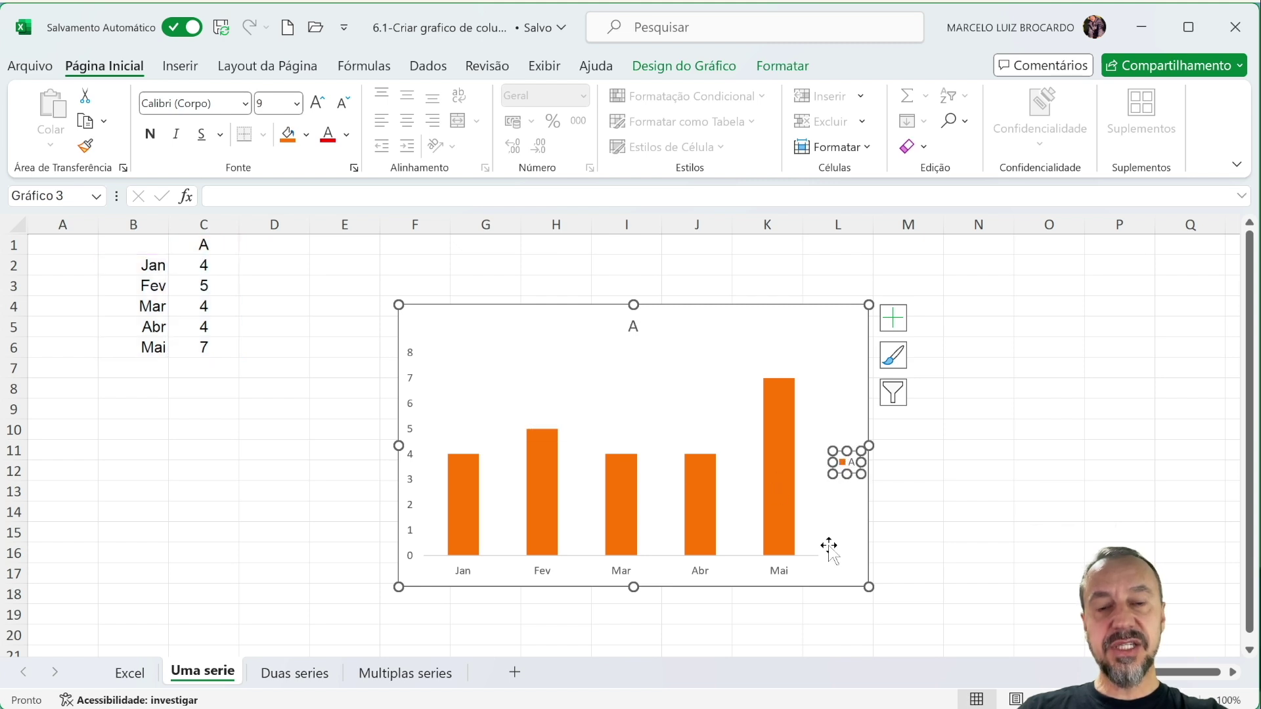
key(Delete)
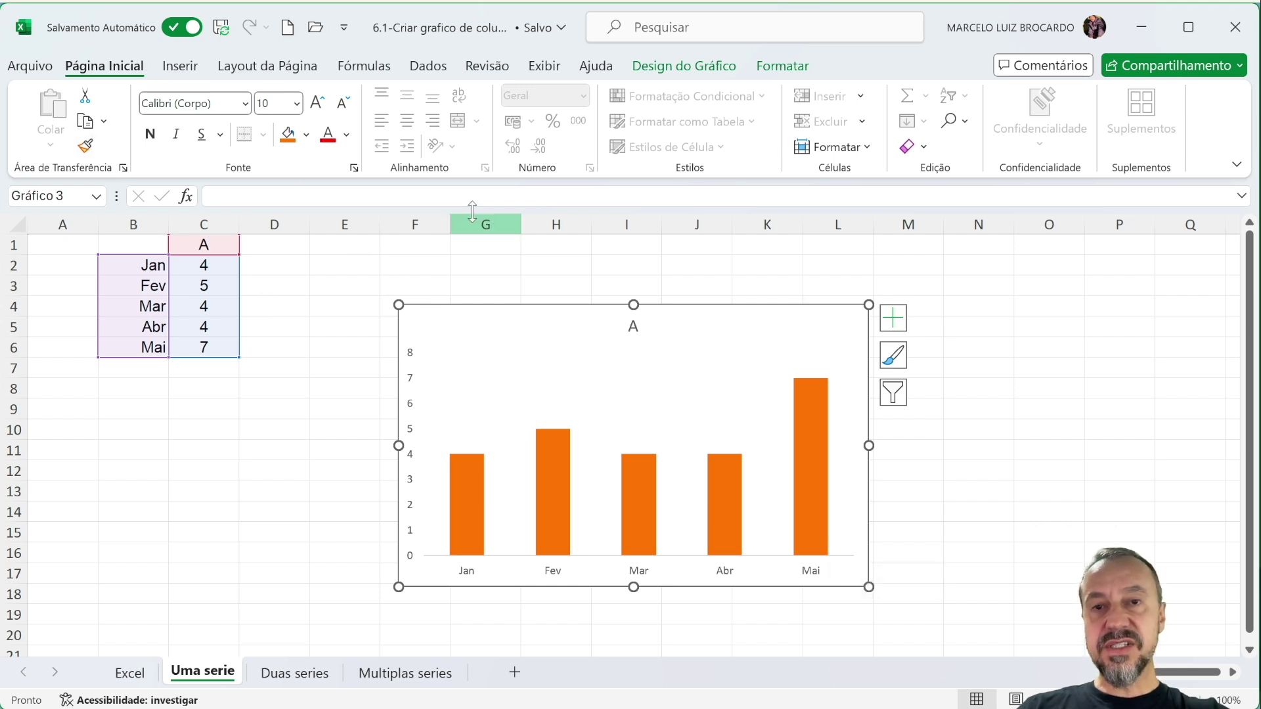
Add primary horizontal gridlines (Horizontal Principal) to the column chart
click(673, 68)
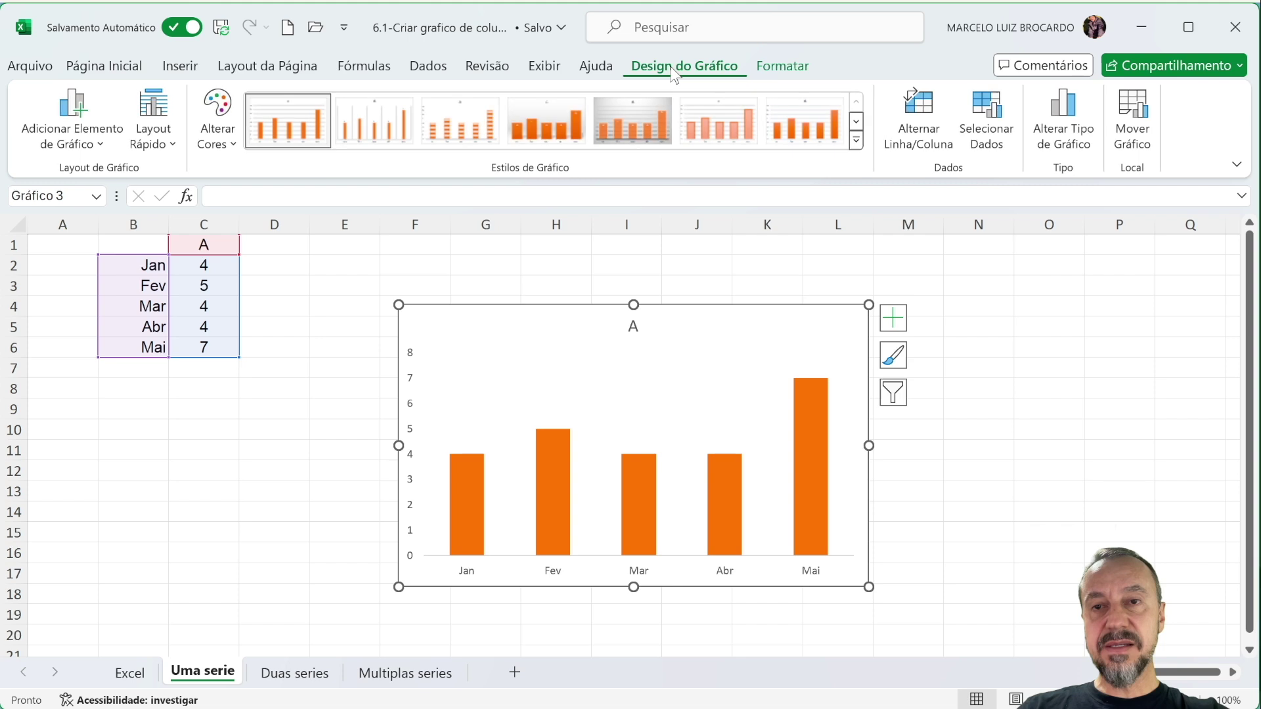
click(105, 147)
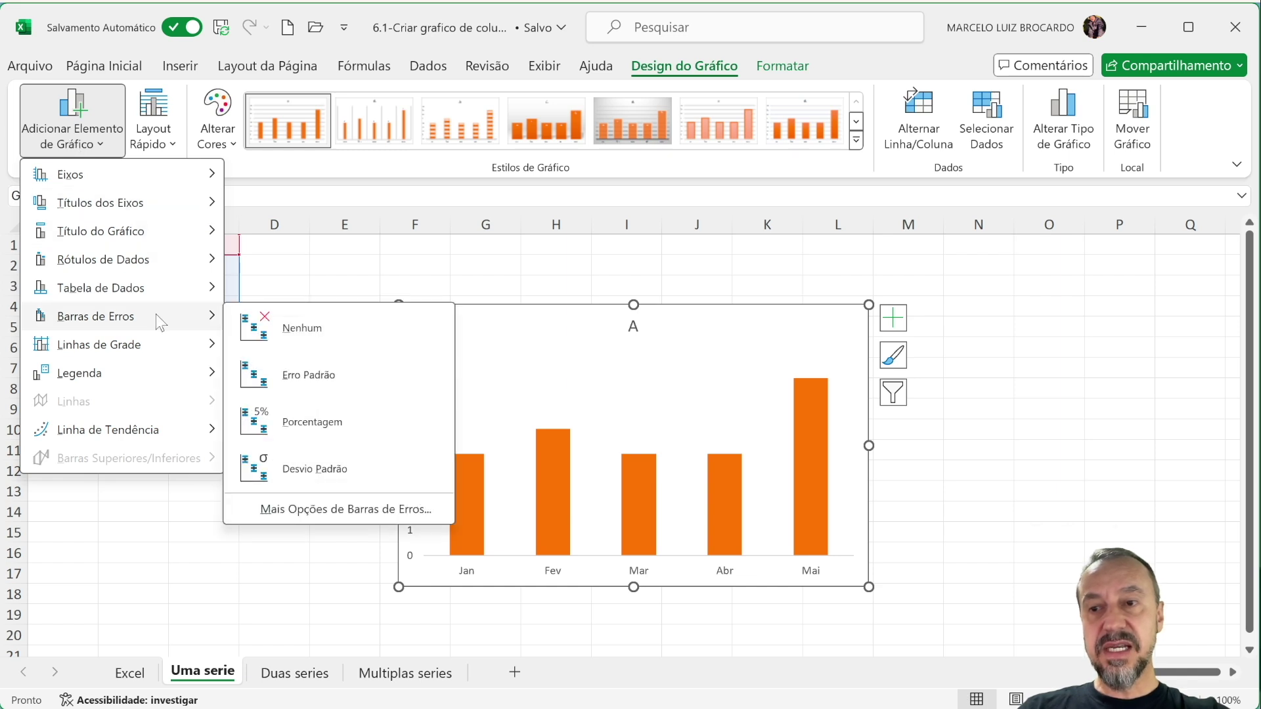
mouse_move(171, 354)
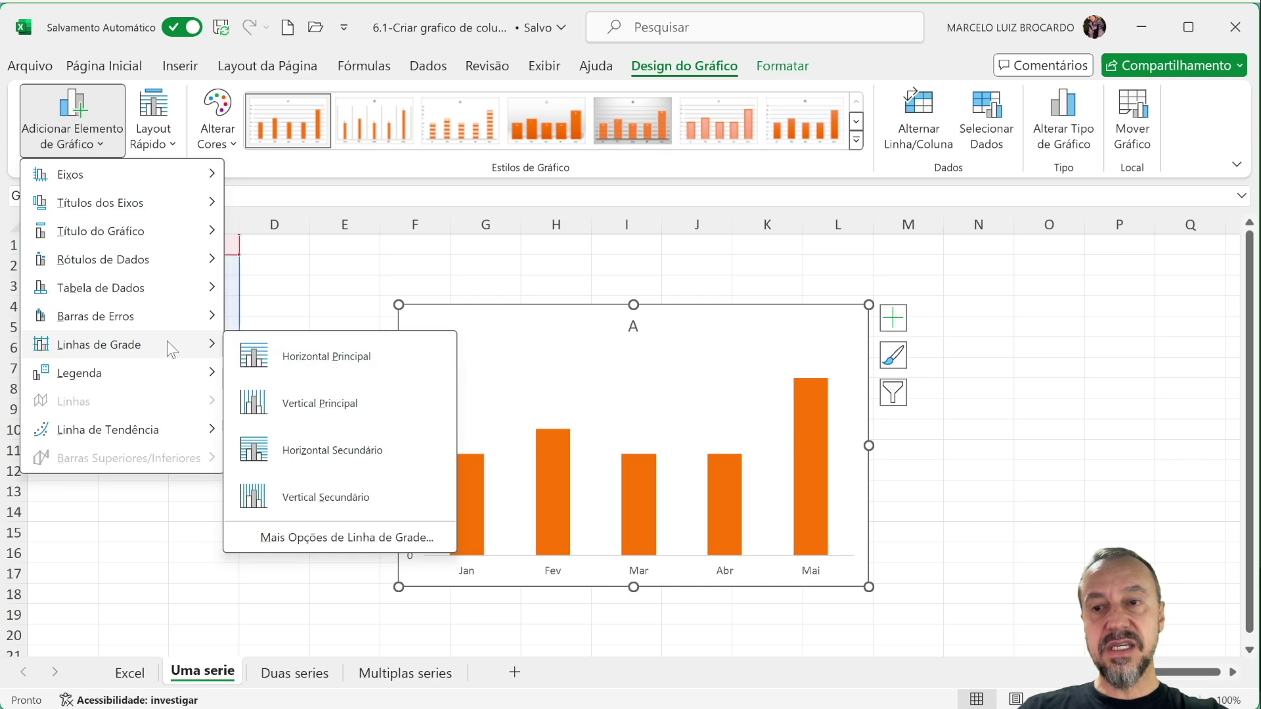
click(271, 355)
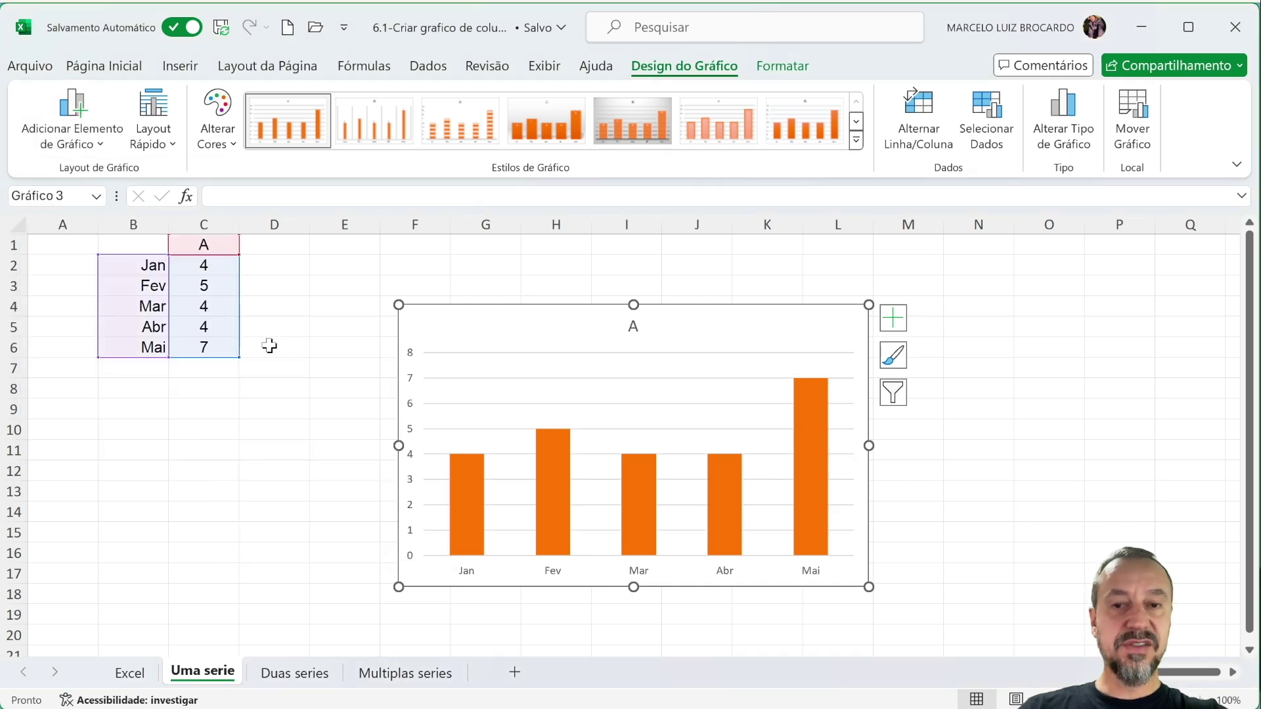
Place the chart title above the chart and change its text to "Produtos A"
click(107, 143)
mouse_move(161, 203)
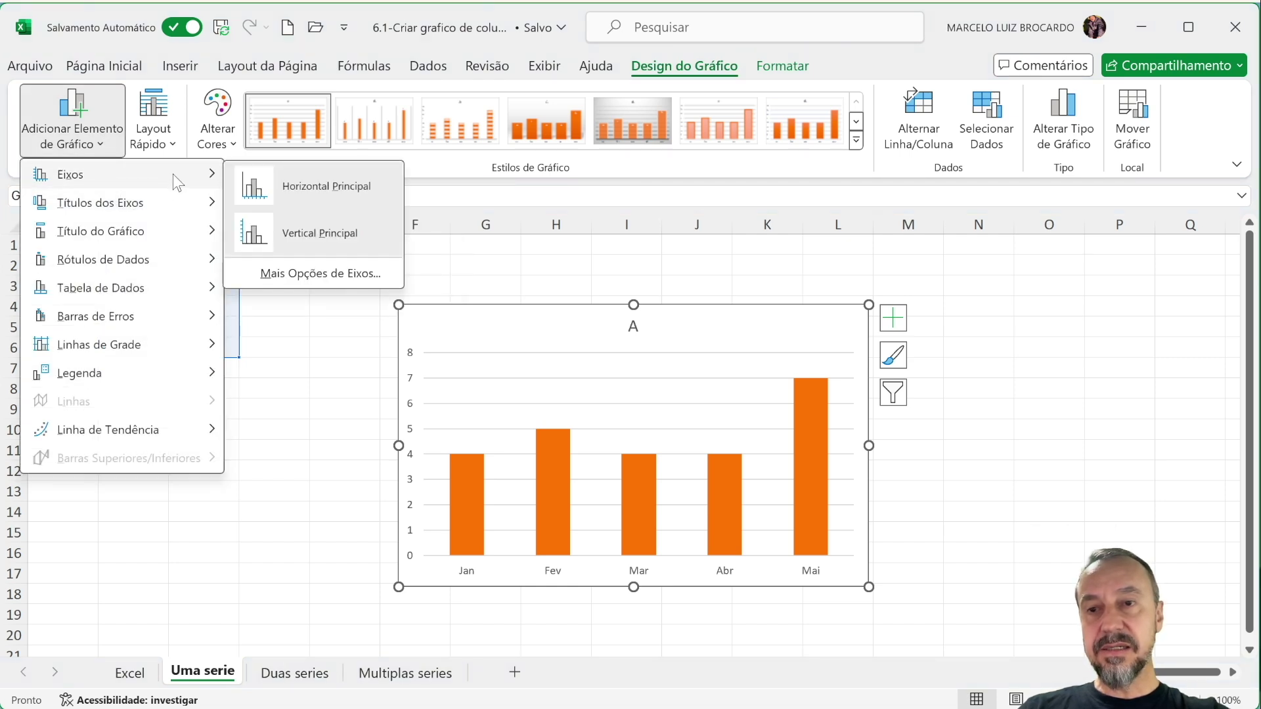
mouse_move(171, 243)
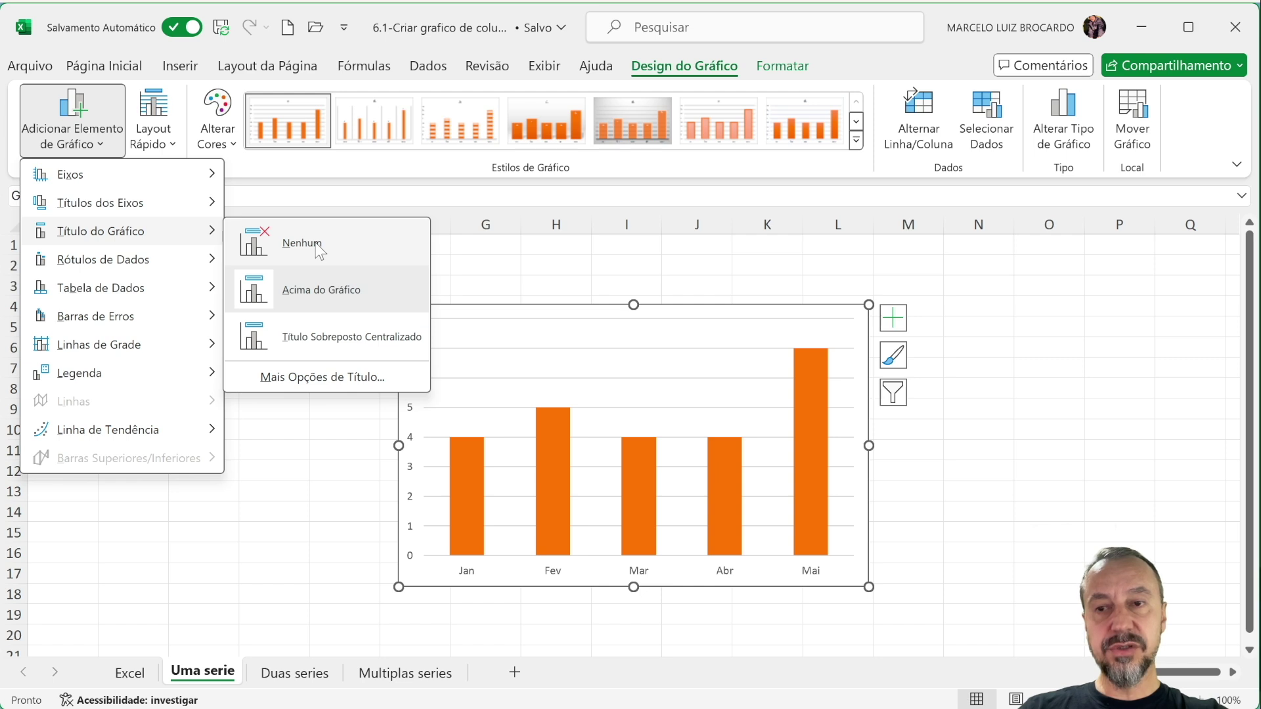
click(331, 289)
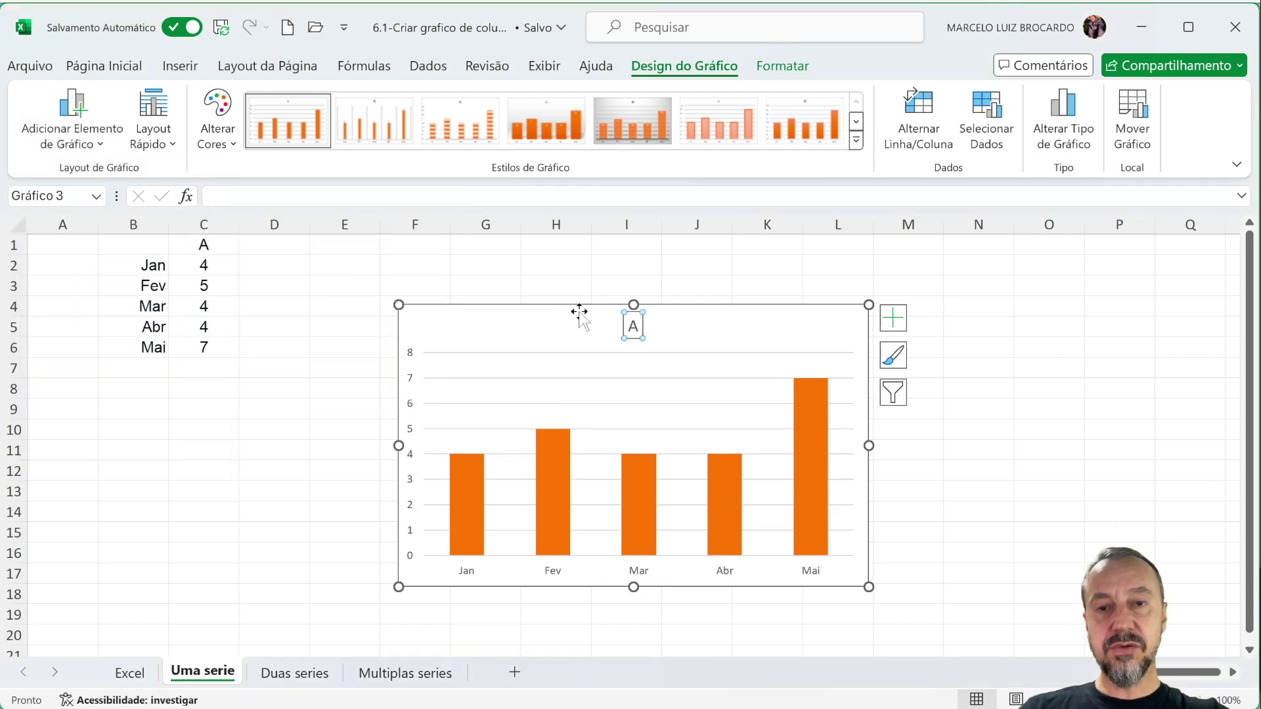
double_click(634, 328)
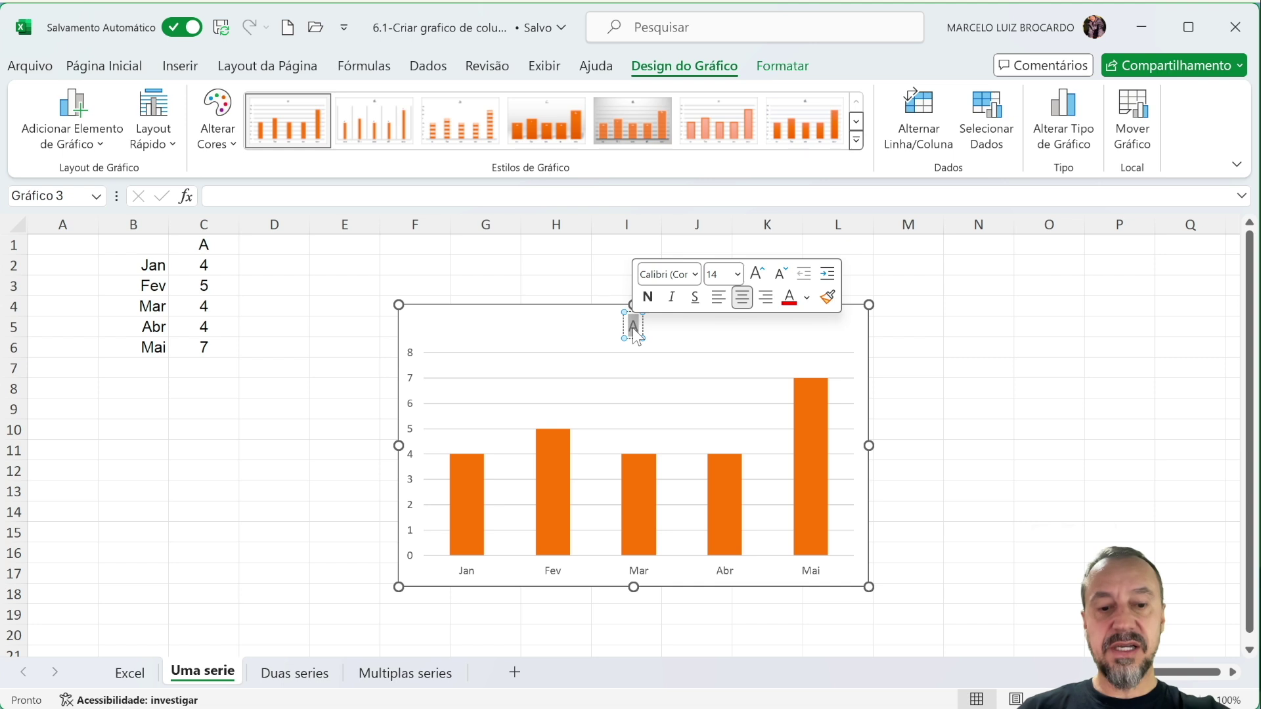
text(Produtos A)
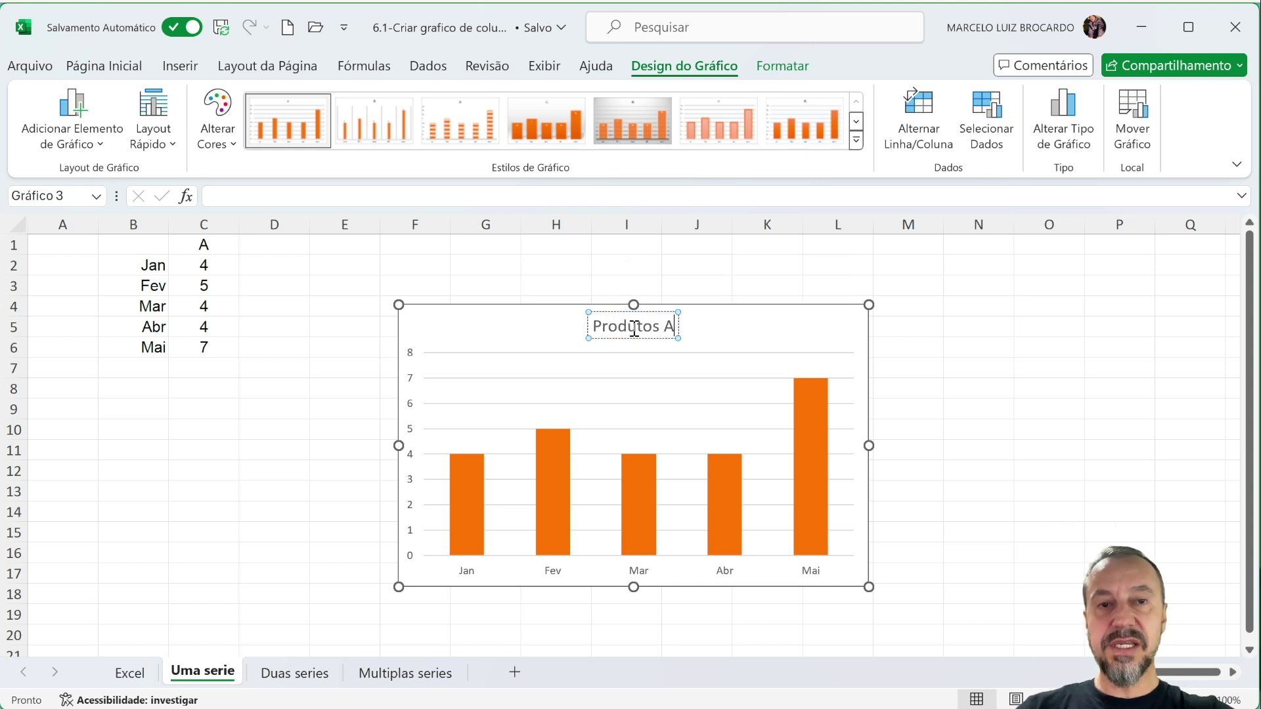
click(589, 280)
click(600, 332)
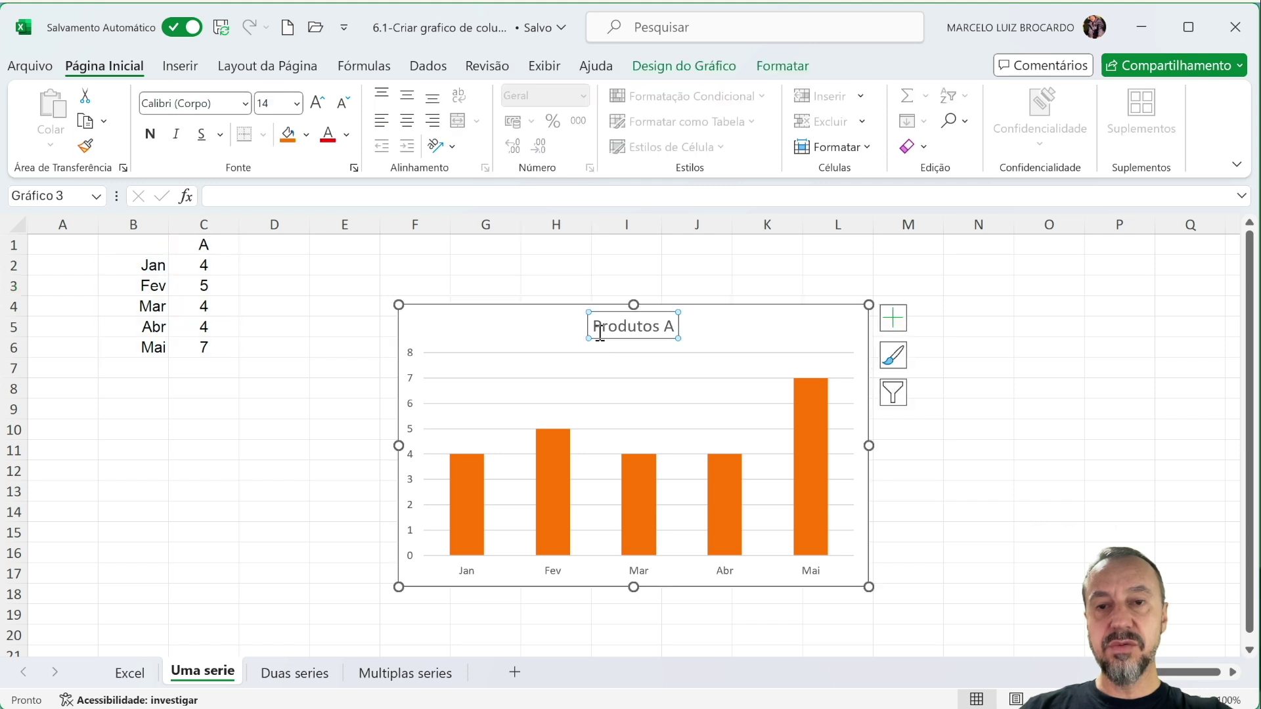
click(497, 348)
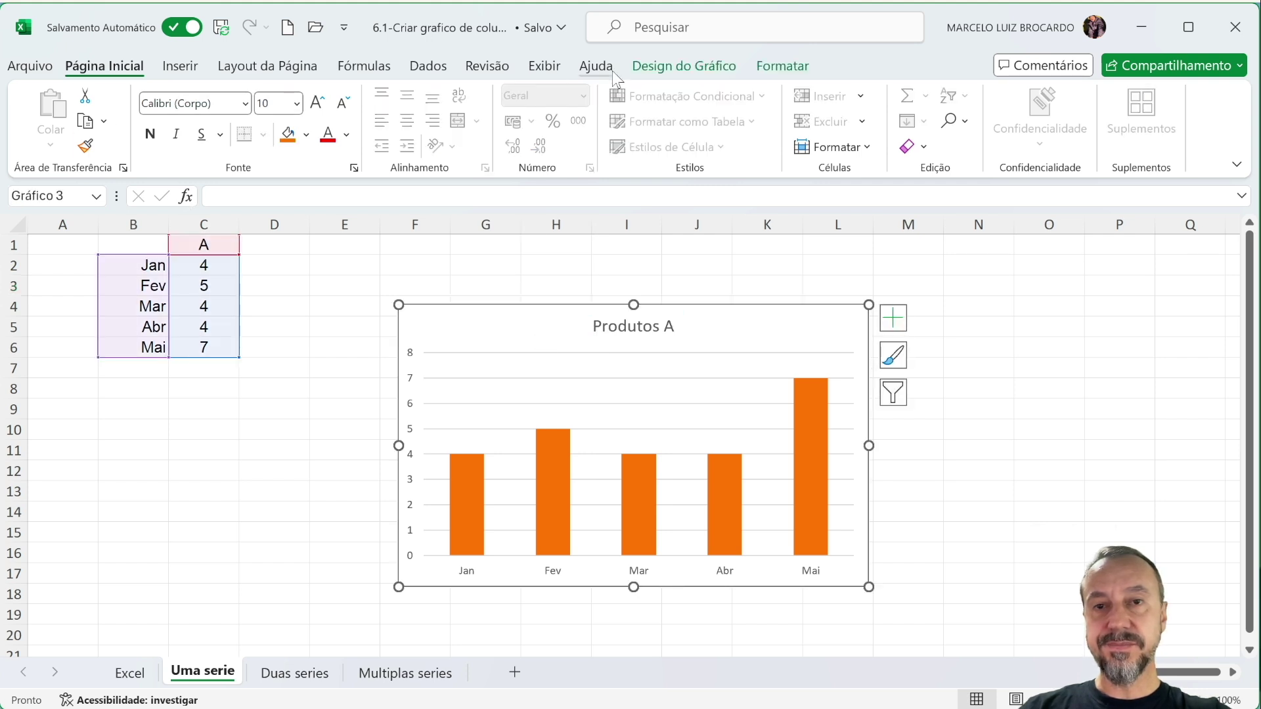
Look through the available chart elements and add a data table with legend keys (Com Códigos de Legenda) to the chart
click(653, 68)
click(78, 146)
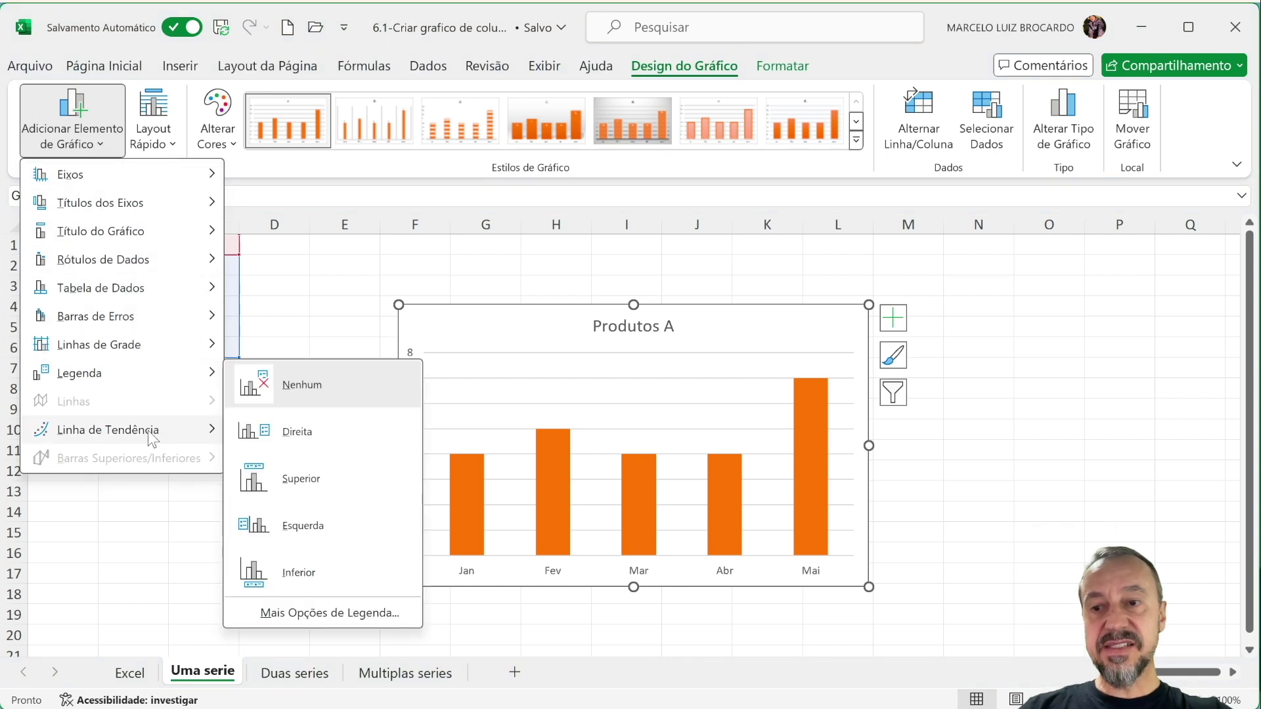
mouse_move(151, 434)
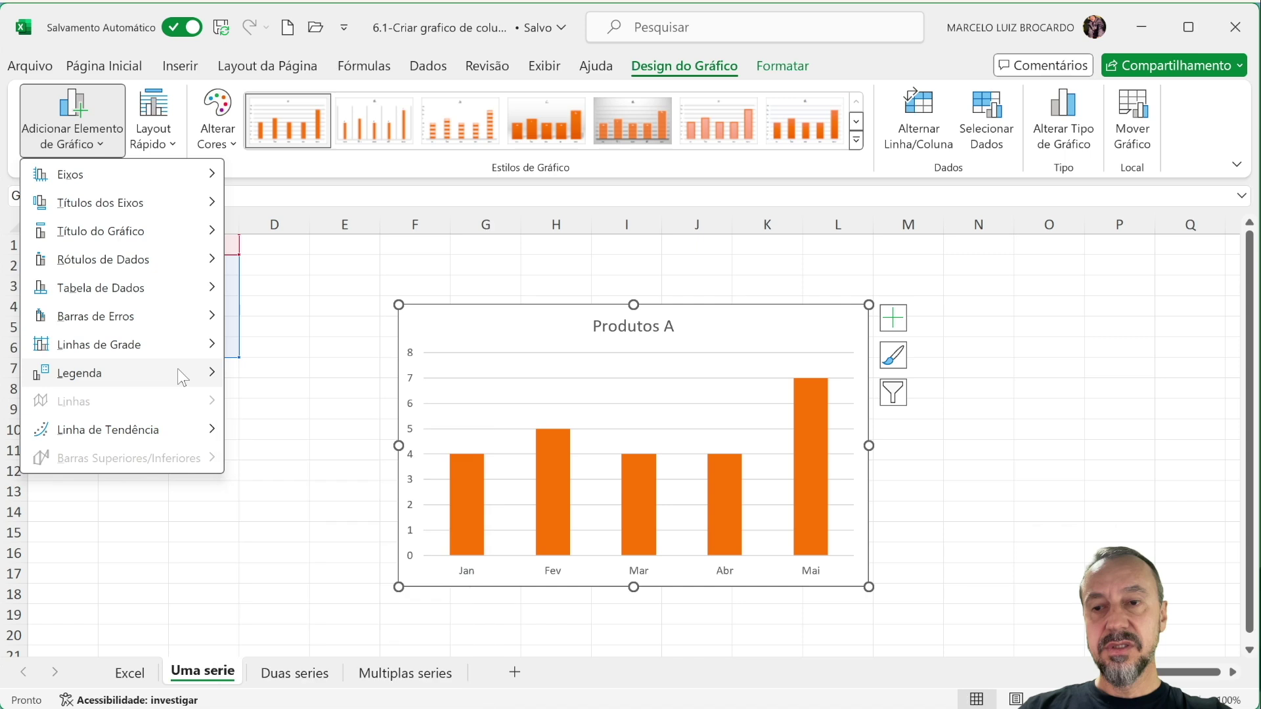
mouse_move(177, 368)
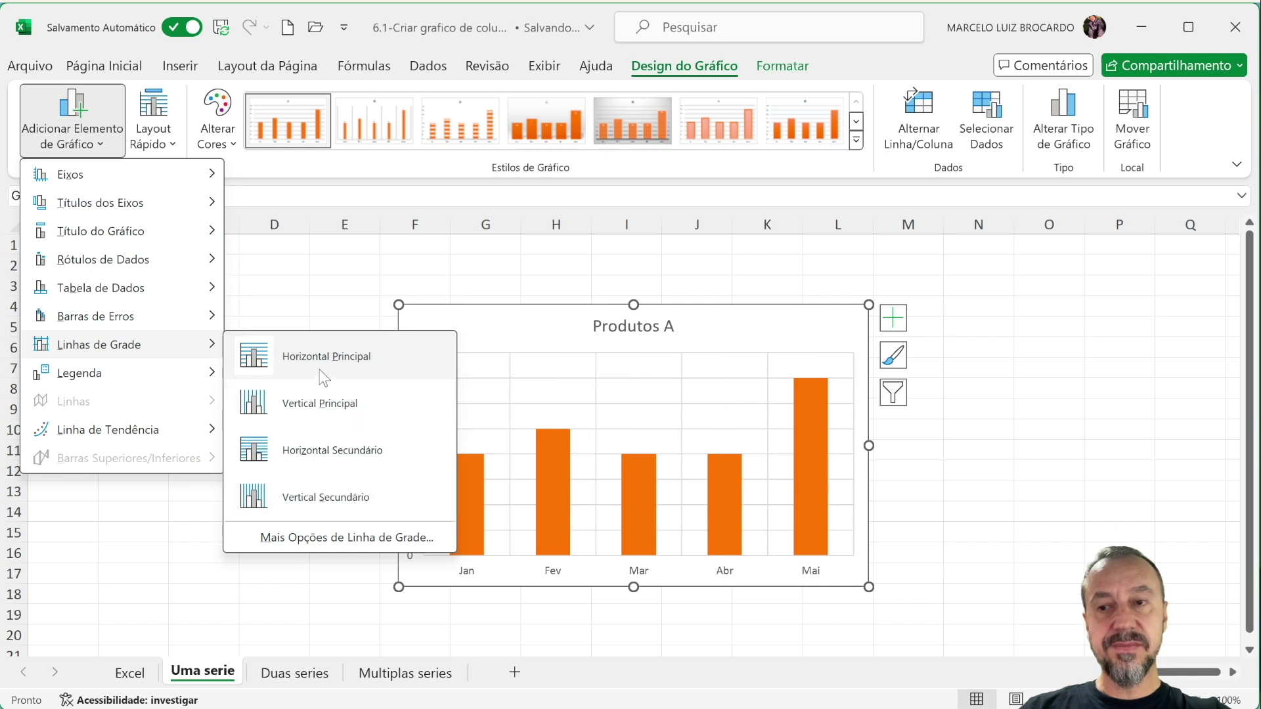
mouse_move(179, 317)
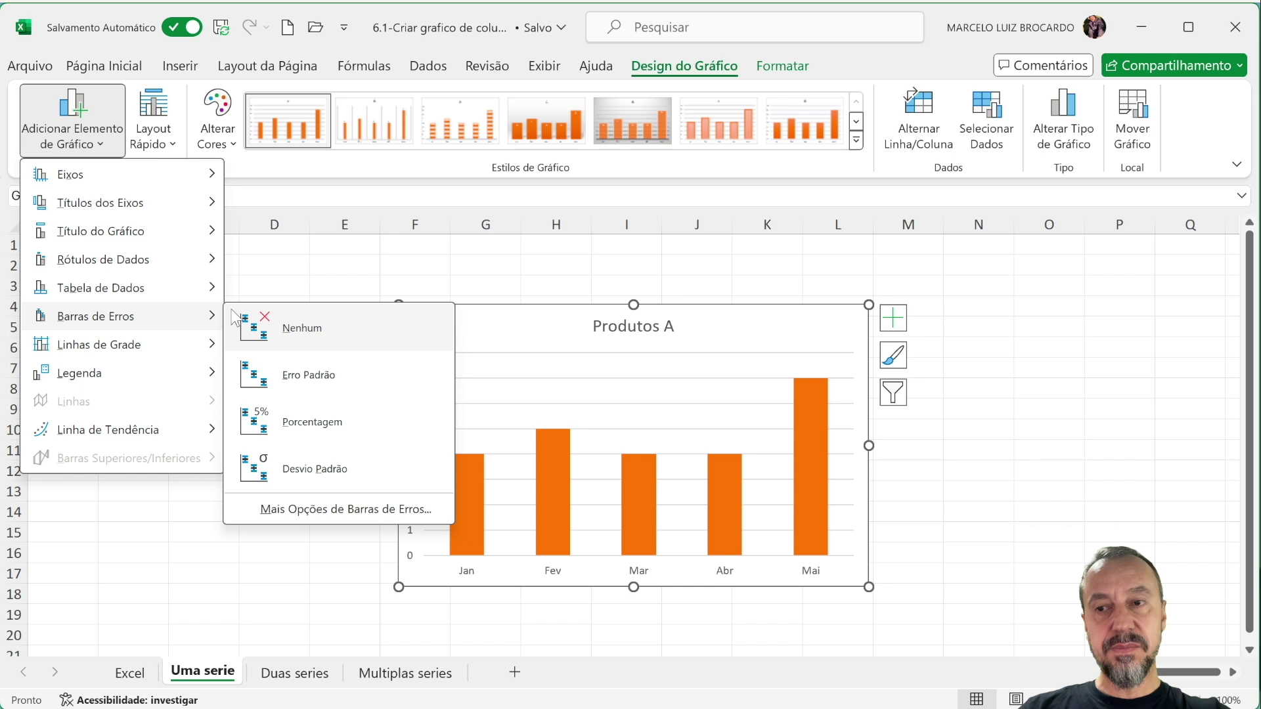
mouse_move(169, 292)
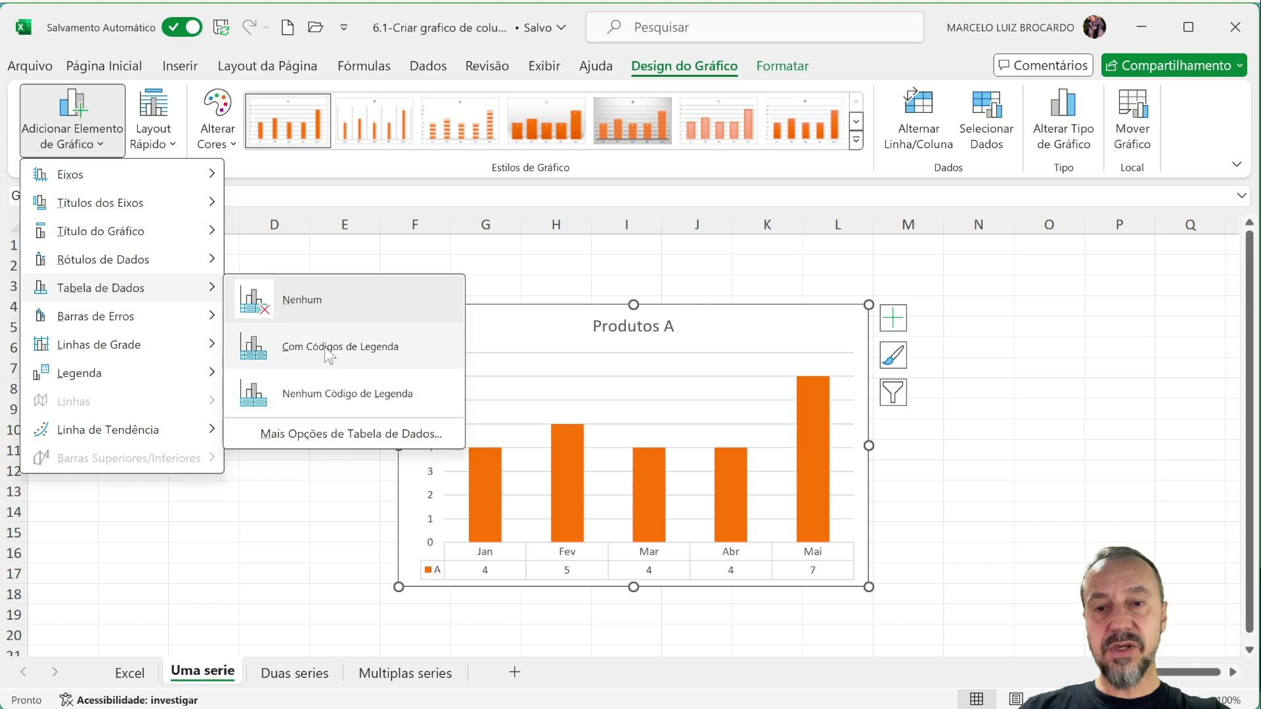
click(340, 368)
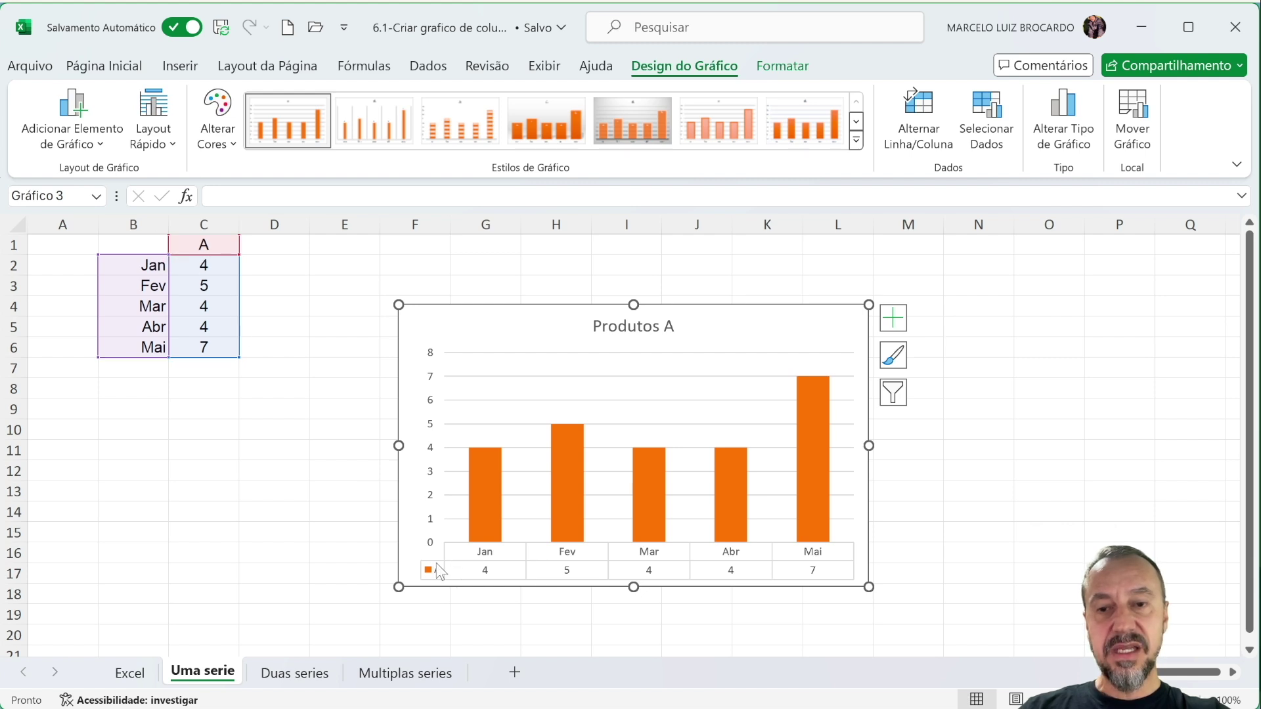
Add data labels centred inside the columns (Centro)
click(98, 144)
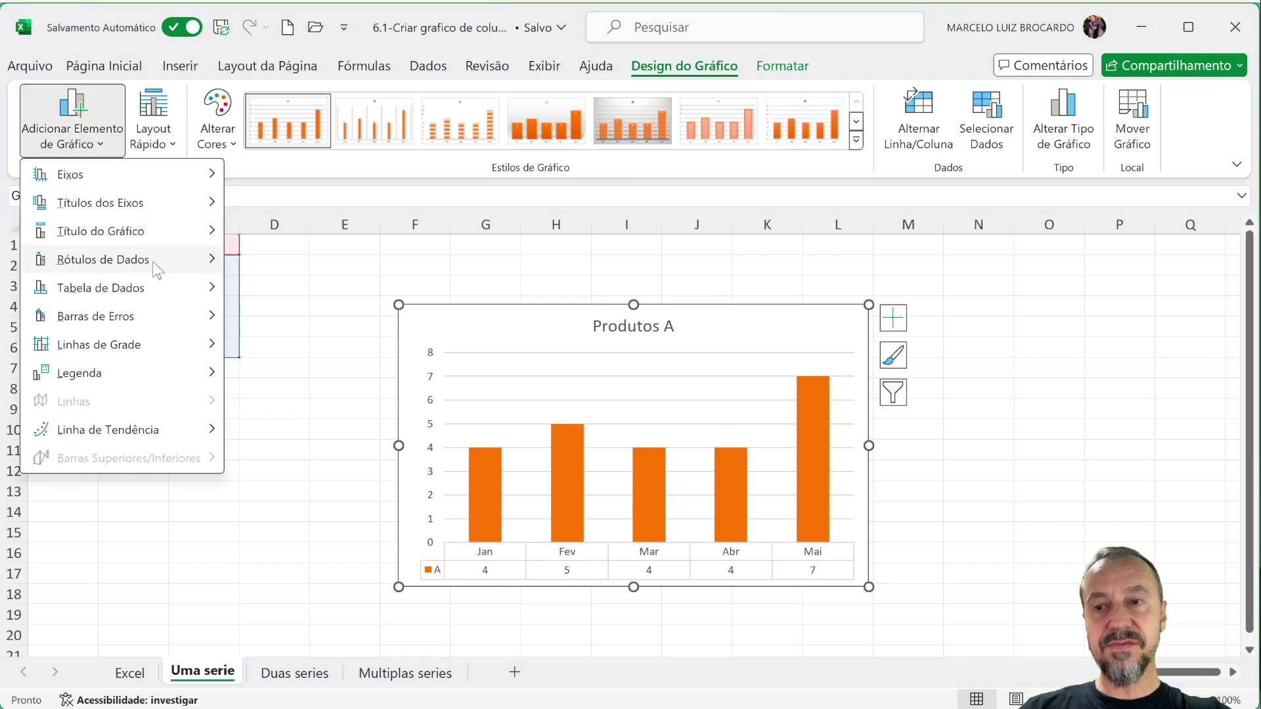
mouse_move(152, 261)
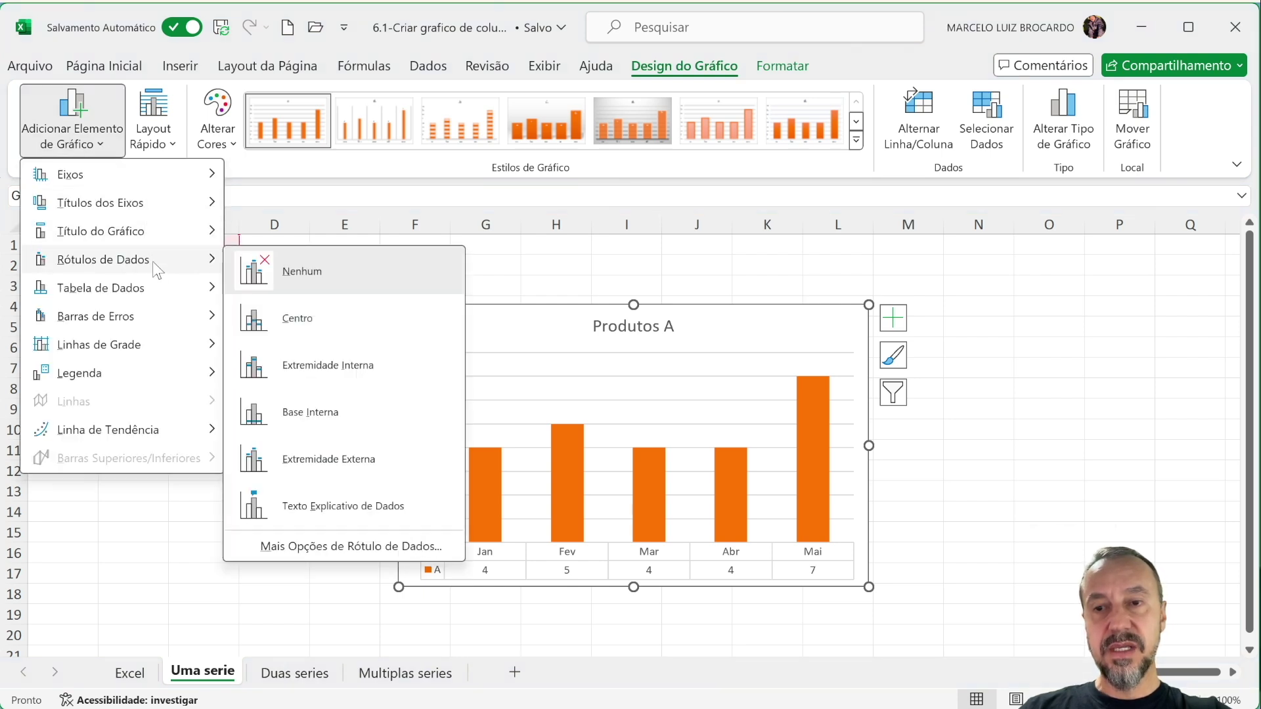
click(311, 319)
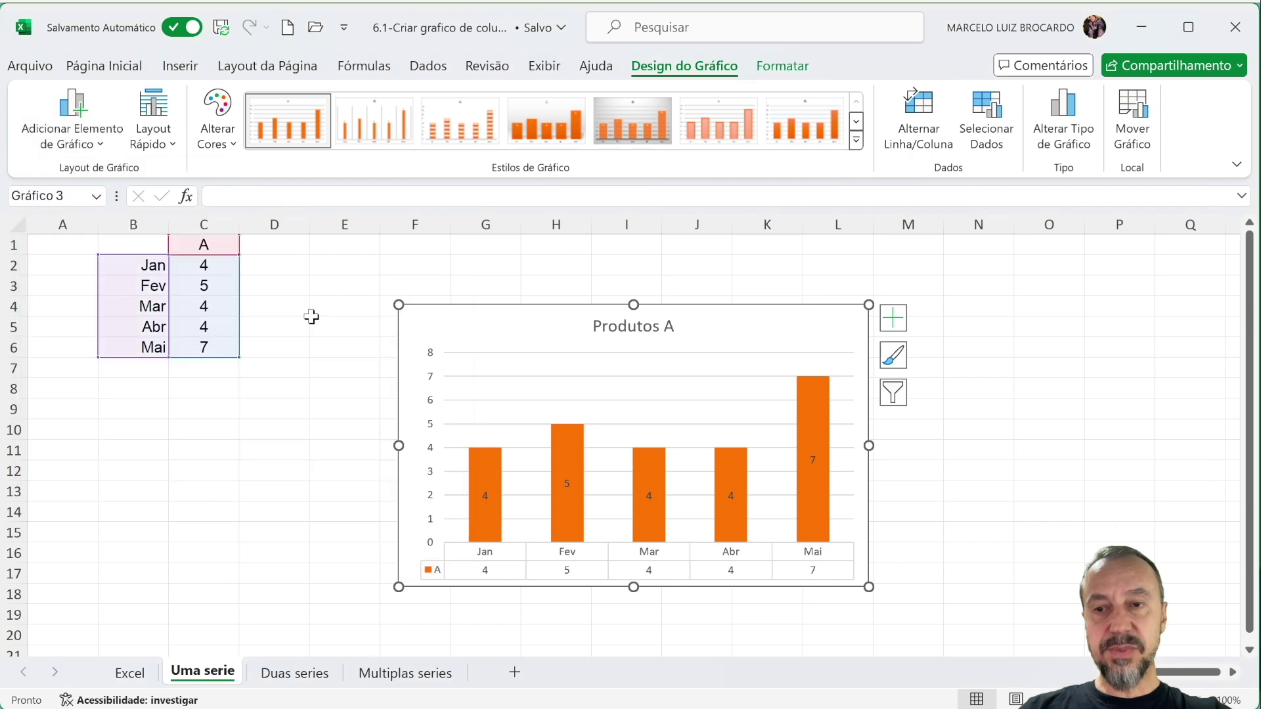
Apply the first colourful palette, which starts with blue, to the column chart
click(176, 150)
click(215, 146)
click(215, 146)
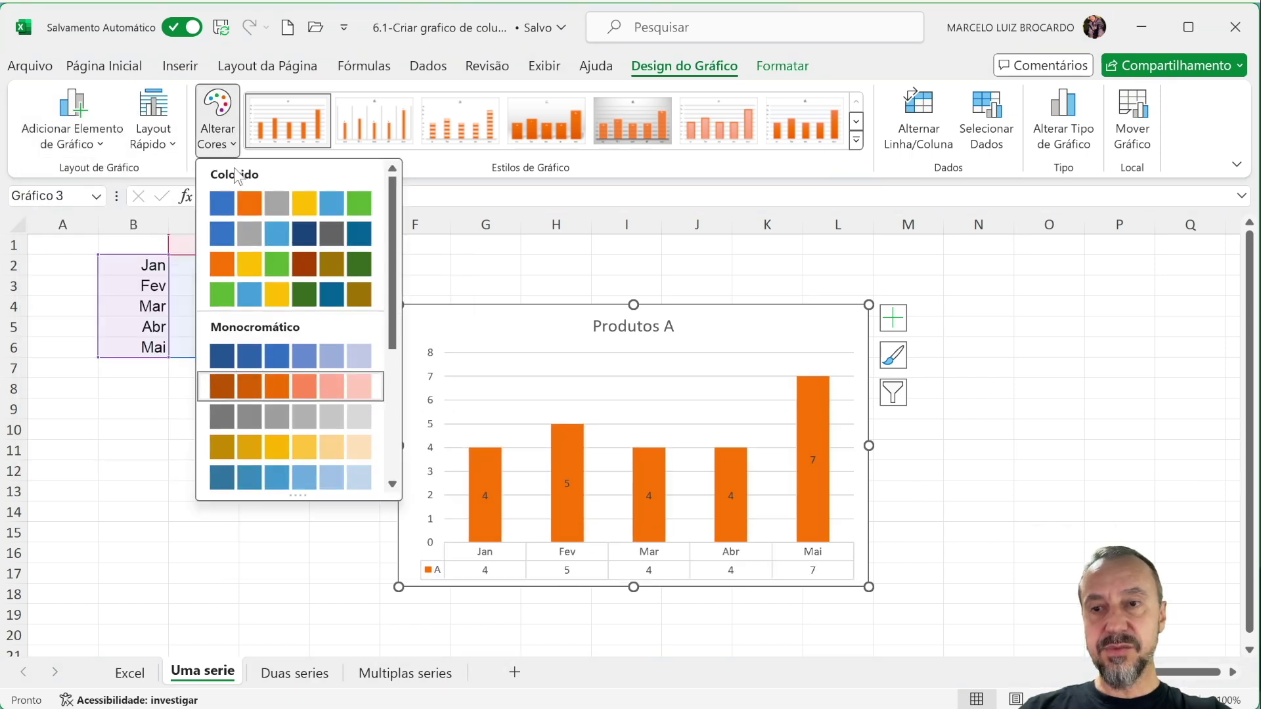
click(222, 198)
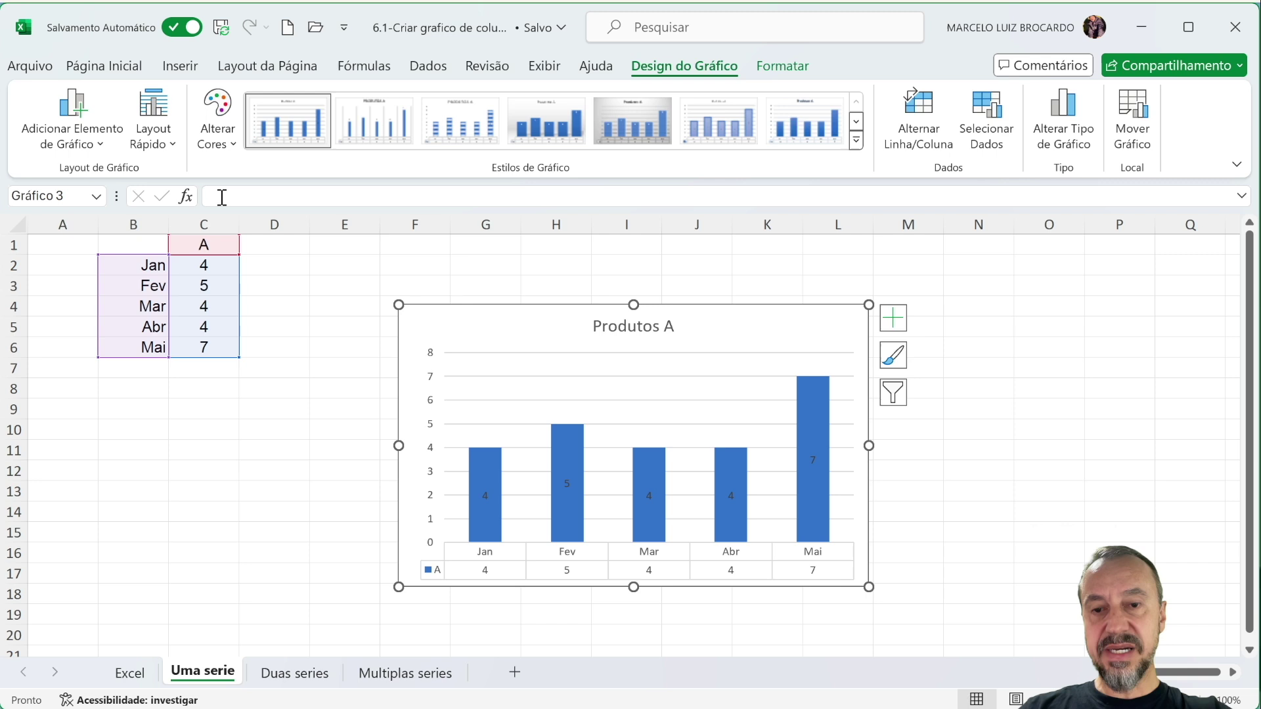
Set the font colour of the columns' data labels to white and deselect the chart
click(486, 496)
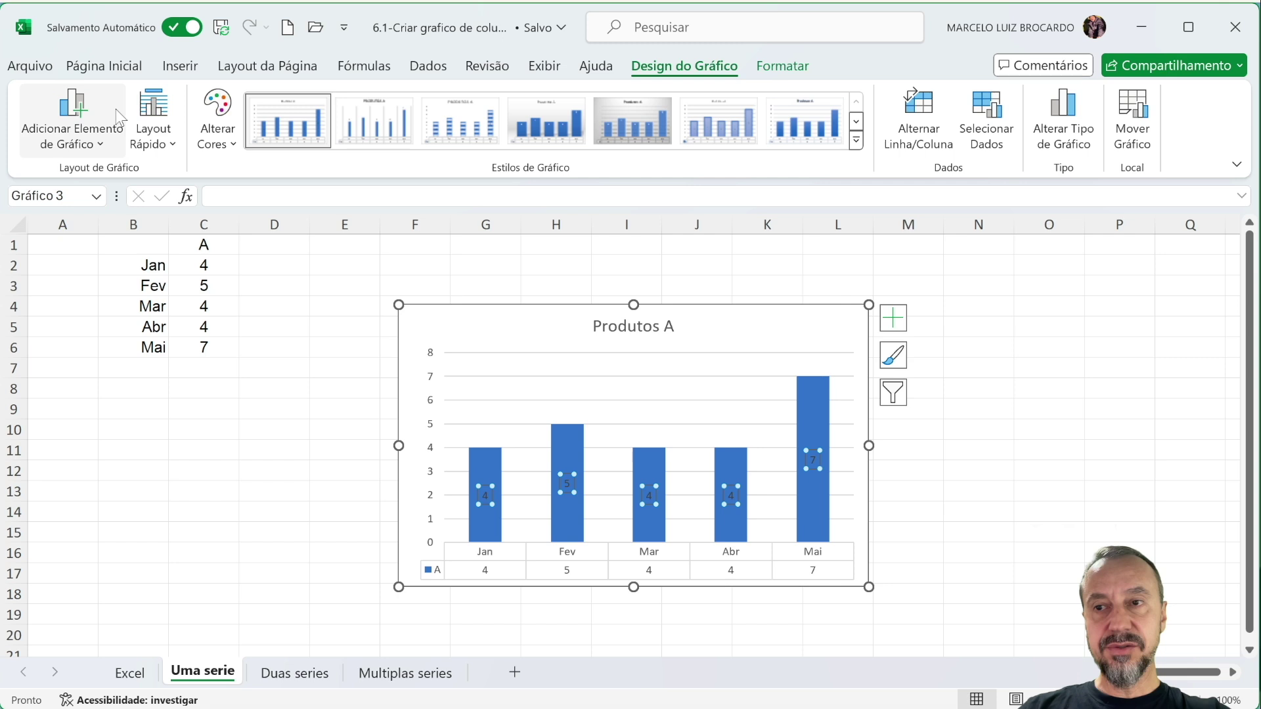
click(107, 66)
click(346, 135)
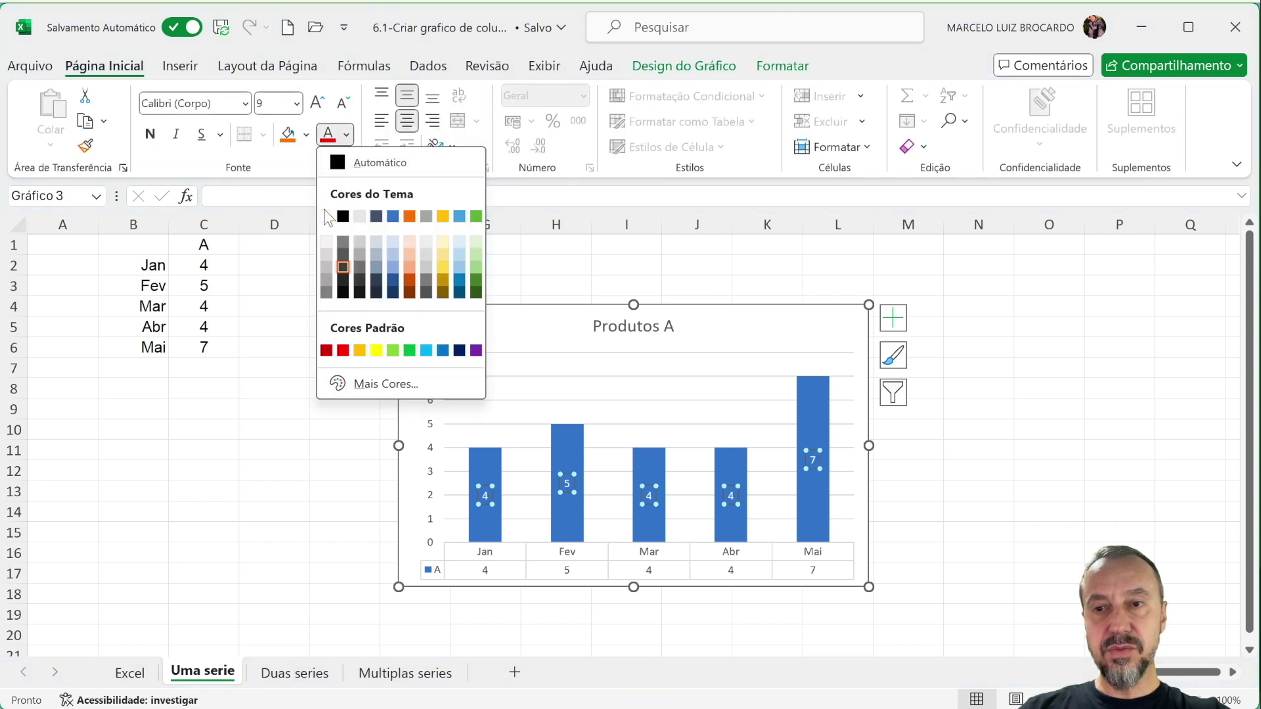
key(Escape)
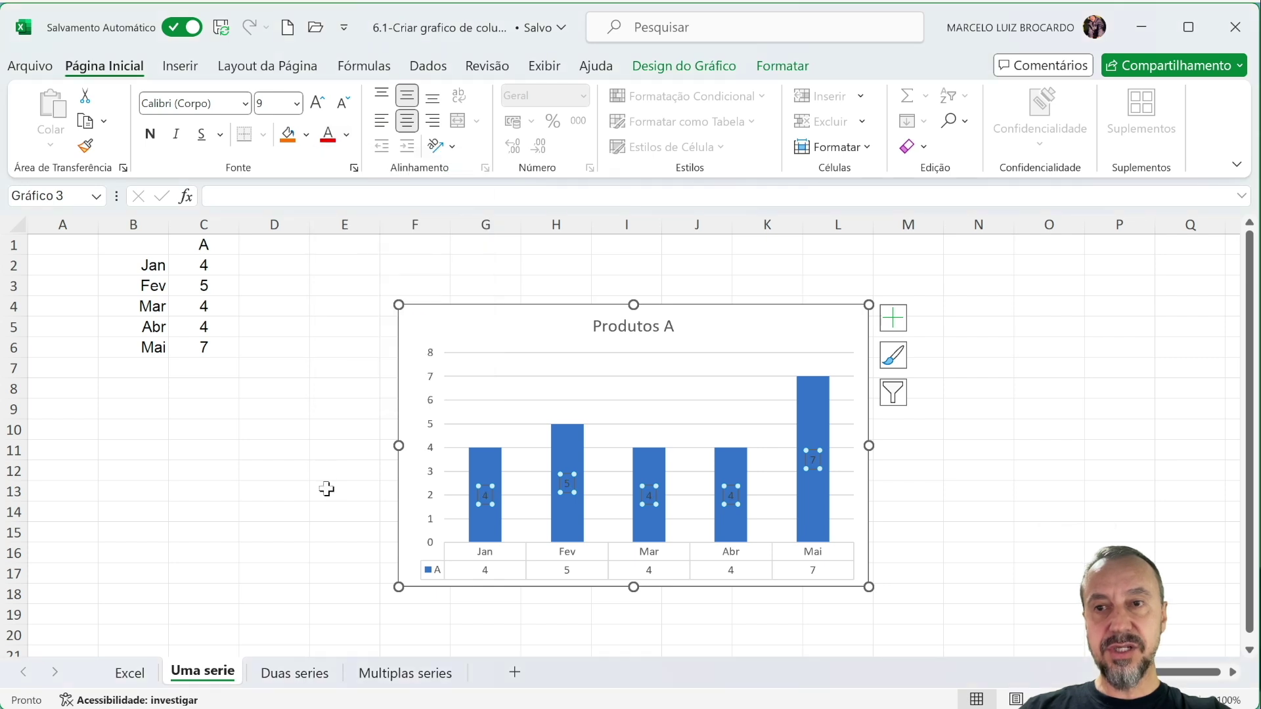
click(346, 134)
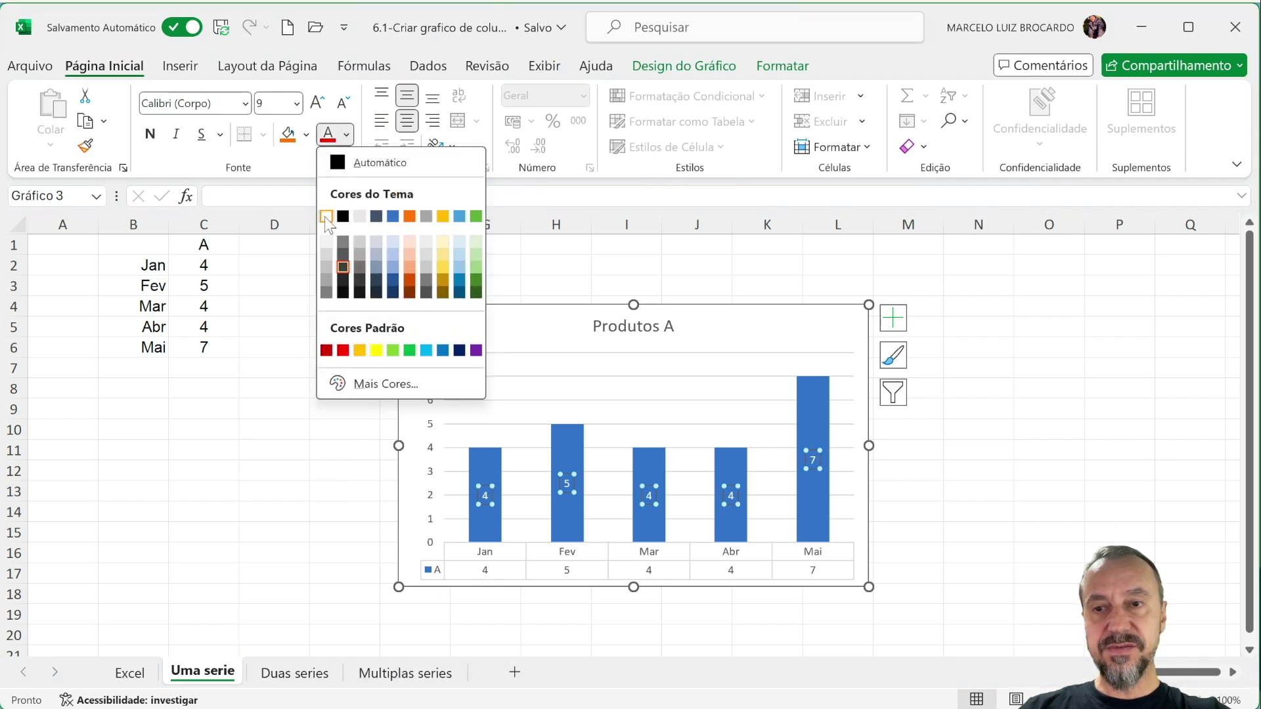
click(325, 214)
click(338, 407)
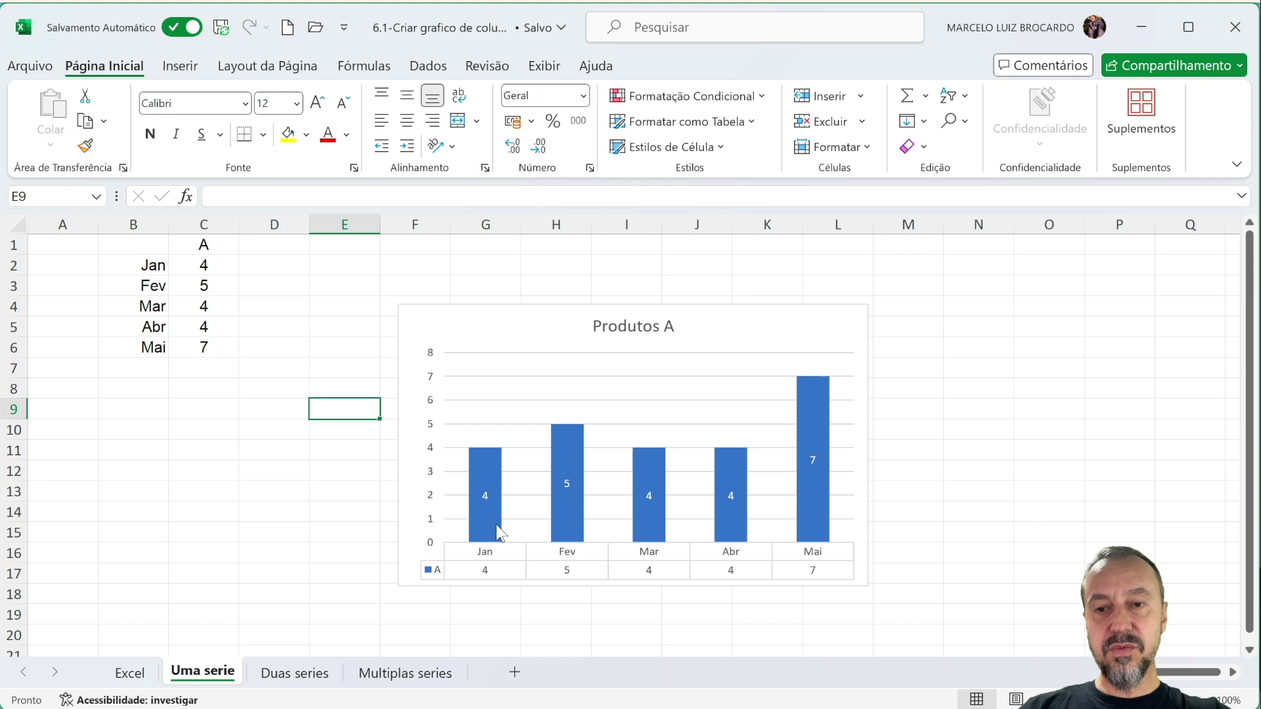
Reposition the data labels of the Produtos A chart to the outside end of the columns (Extremidade Externa)
mouse_move(483, 523)
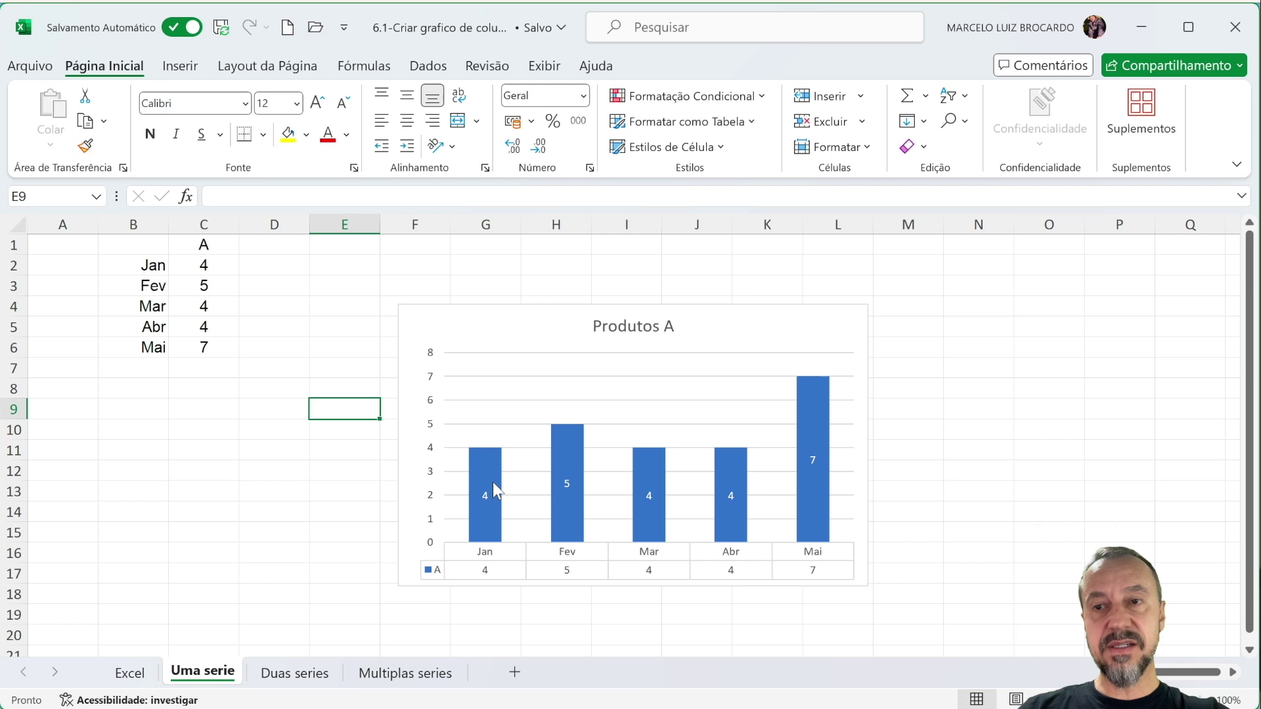
click(484, 340)
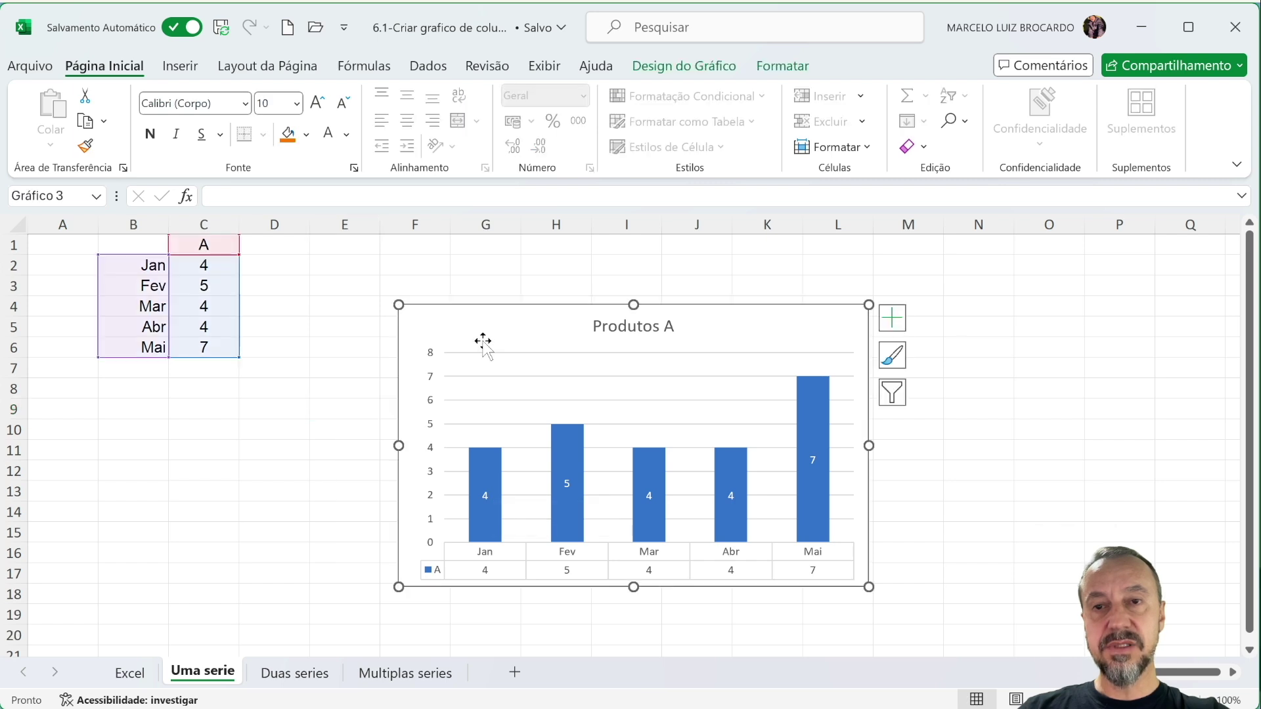
click(680, 66)
click(99, 138)
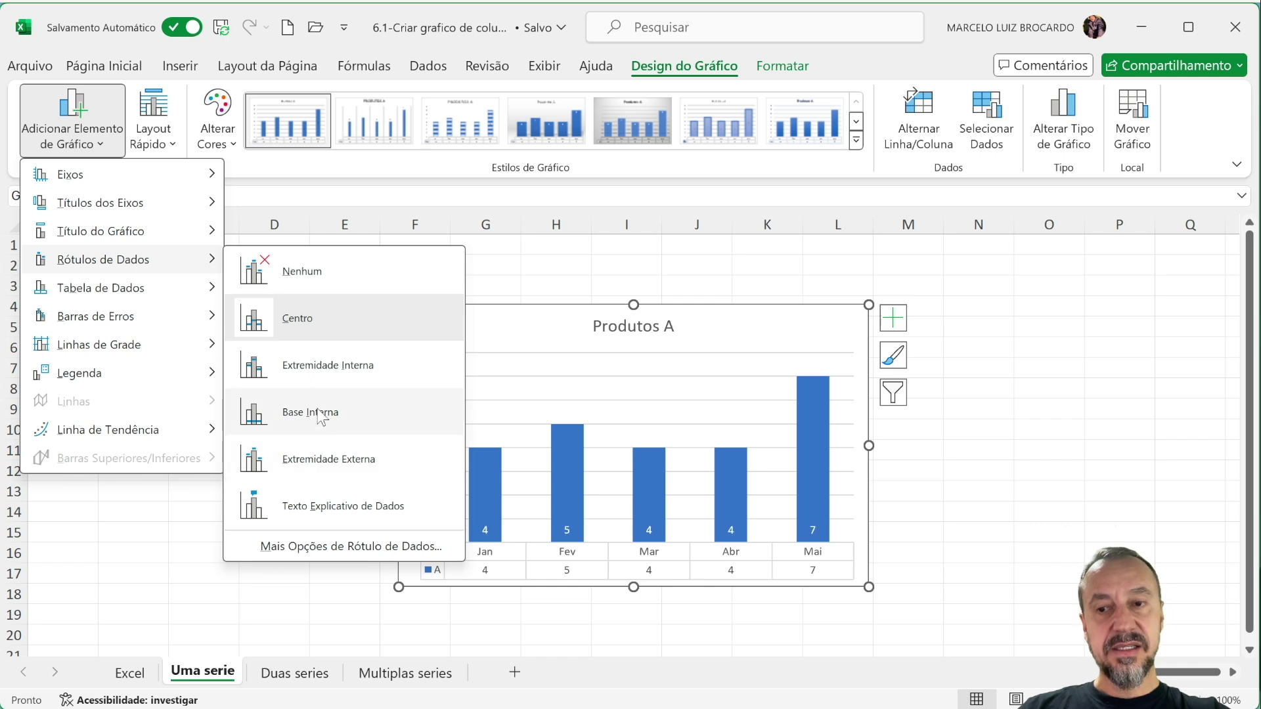
click(325, 453)
Set the font colour of the data labels above the columns to black and deselect the chart
click(475, 435)
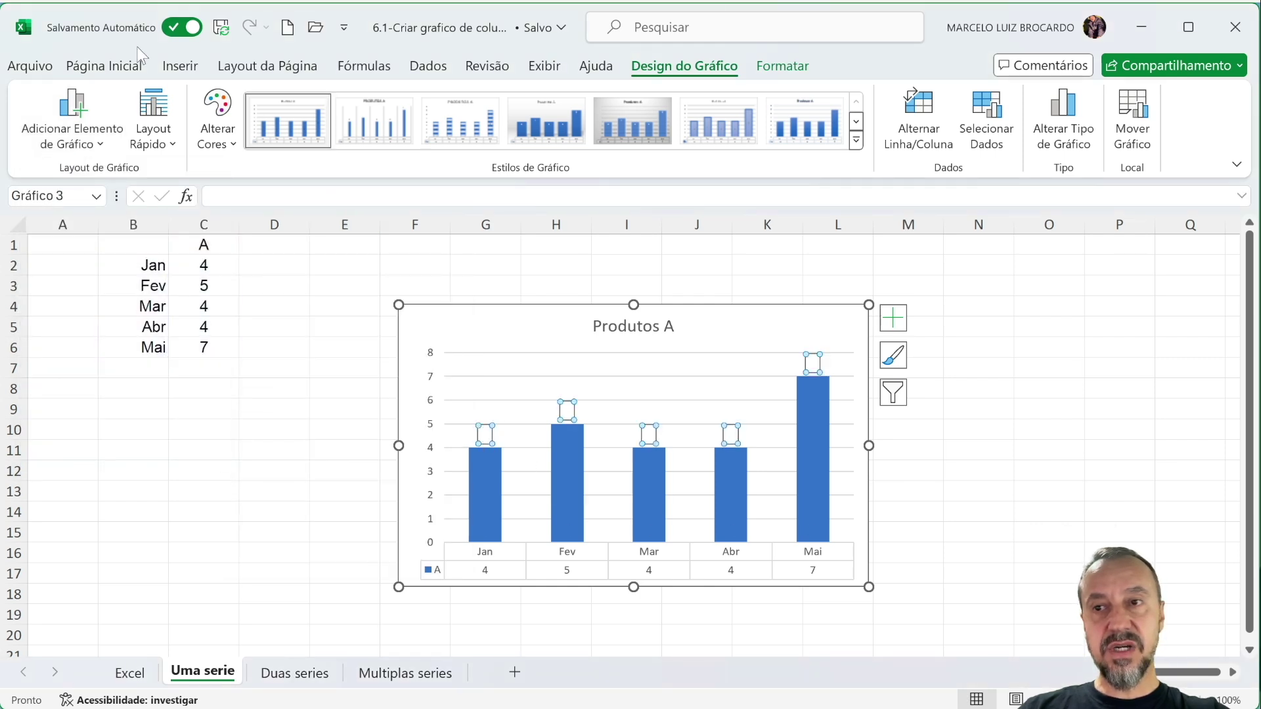
click(104, 65)
click(346, 141)
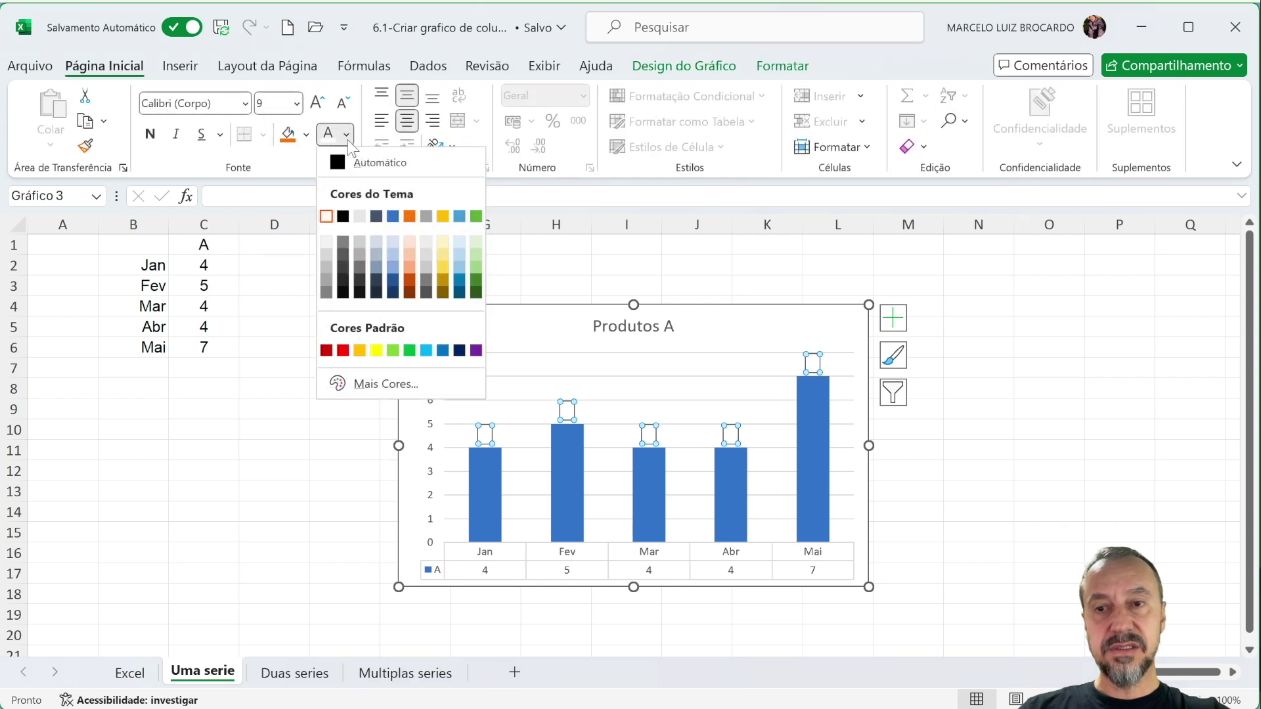
click(353, 221)
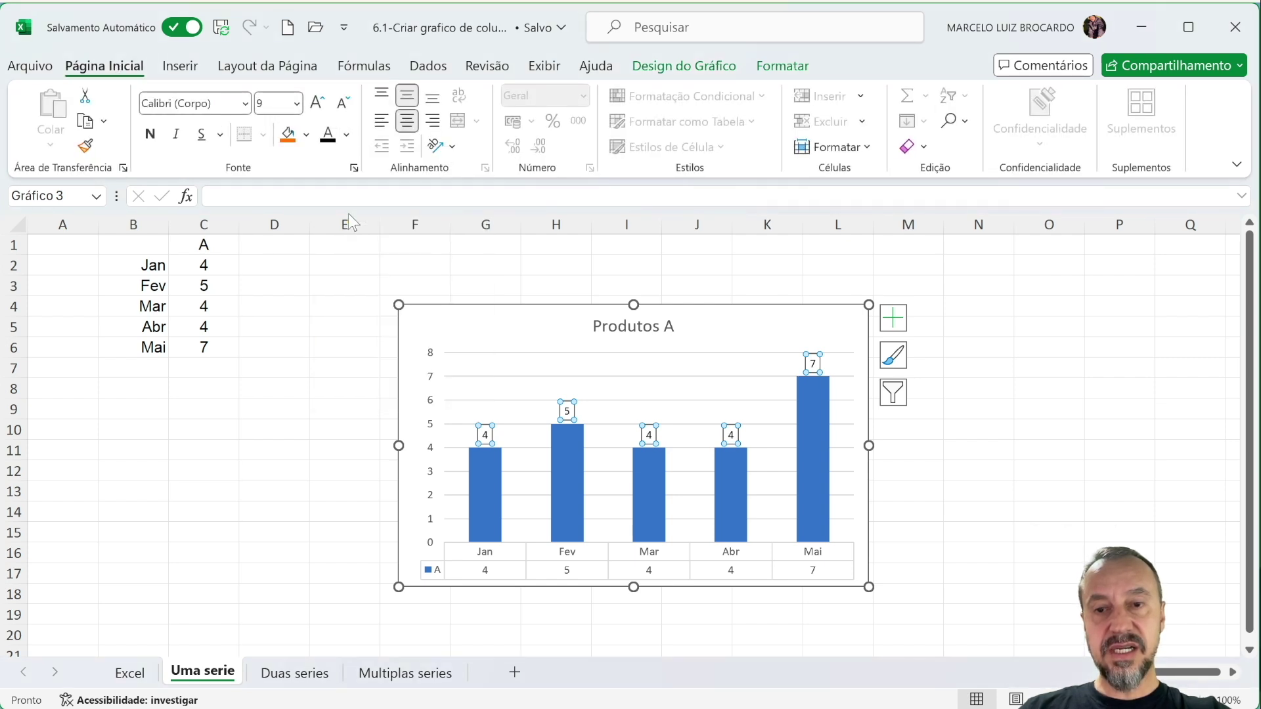
click(341, 430)
Remove the gridlines, data table, data labels and title from the Produtos A chart
click(474, 328)
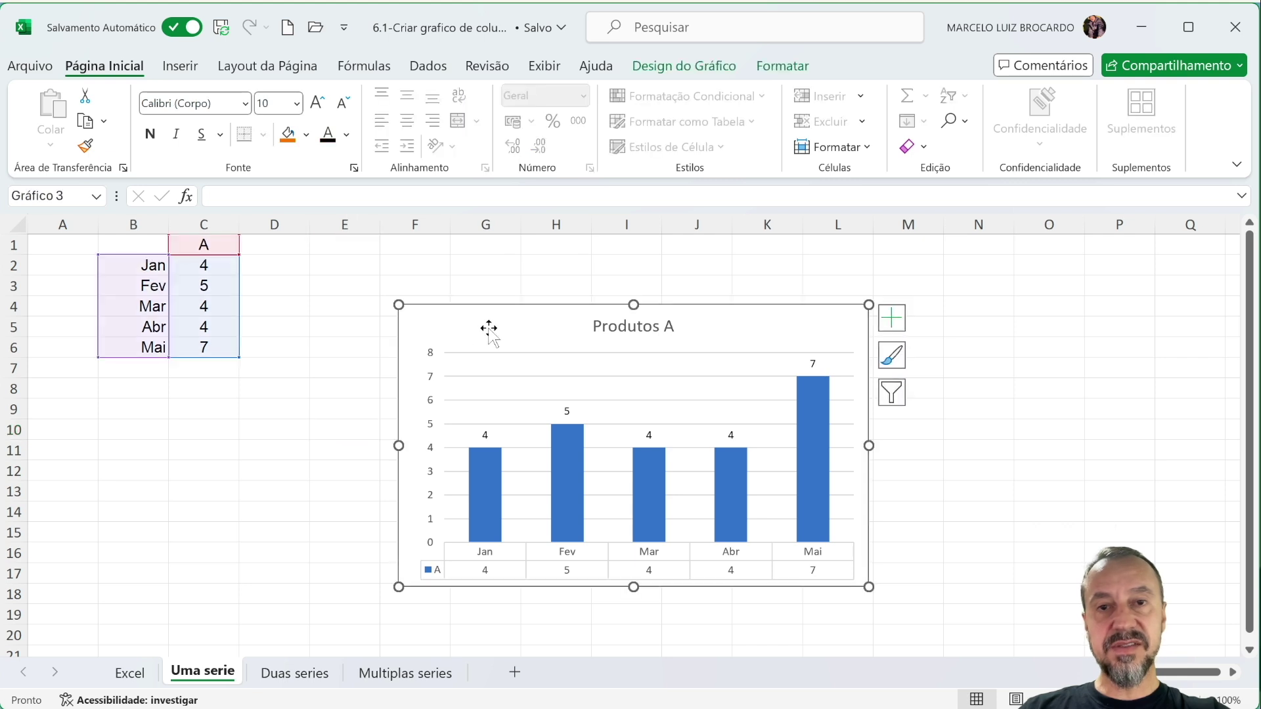
click(716, 72)
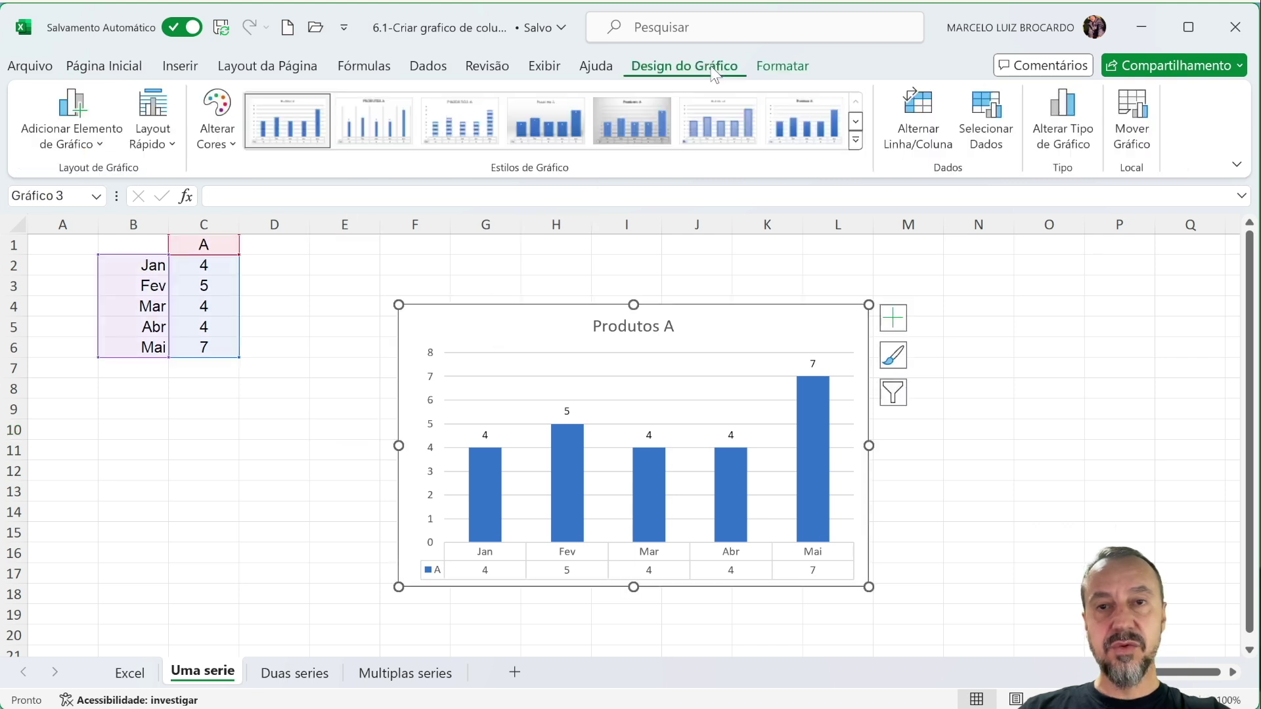
click(108, 145)
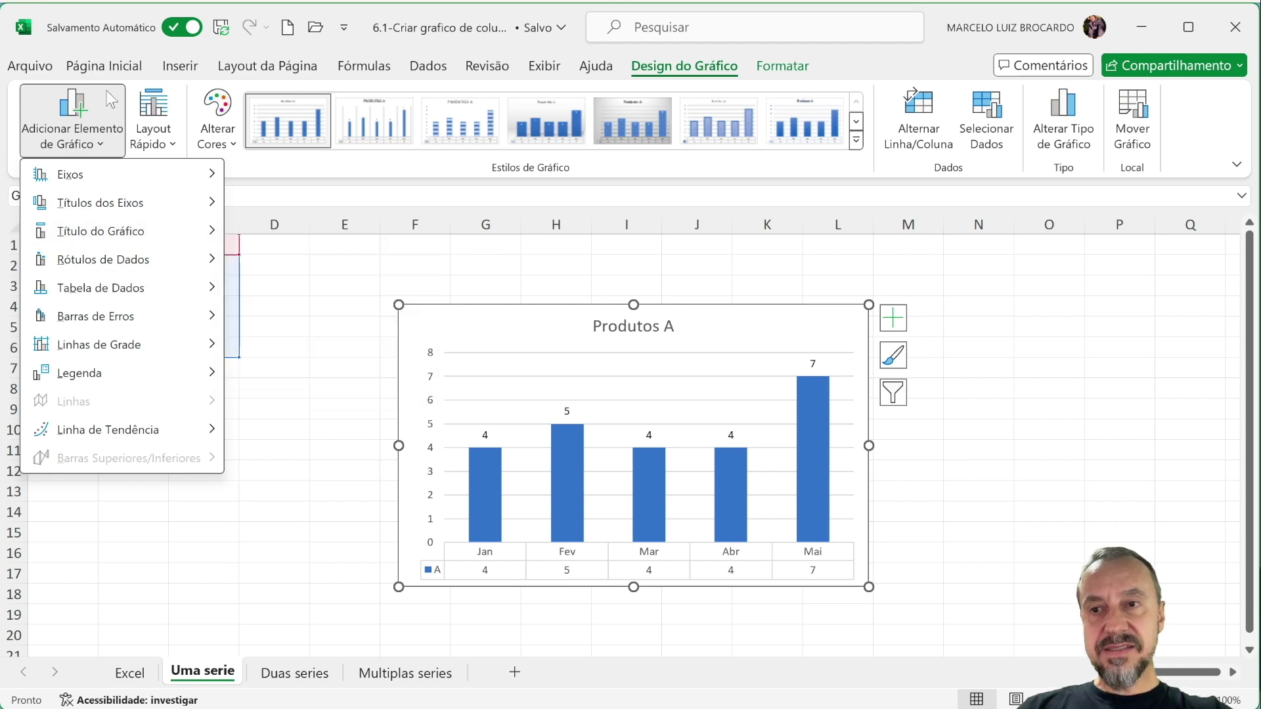
click(253, 325)
click(894, 322)
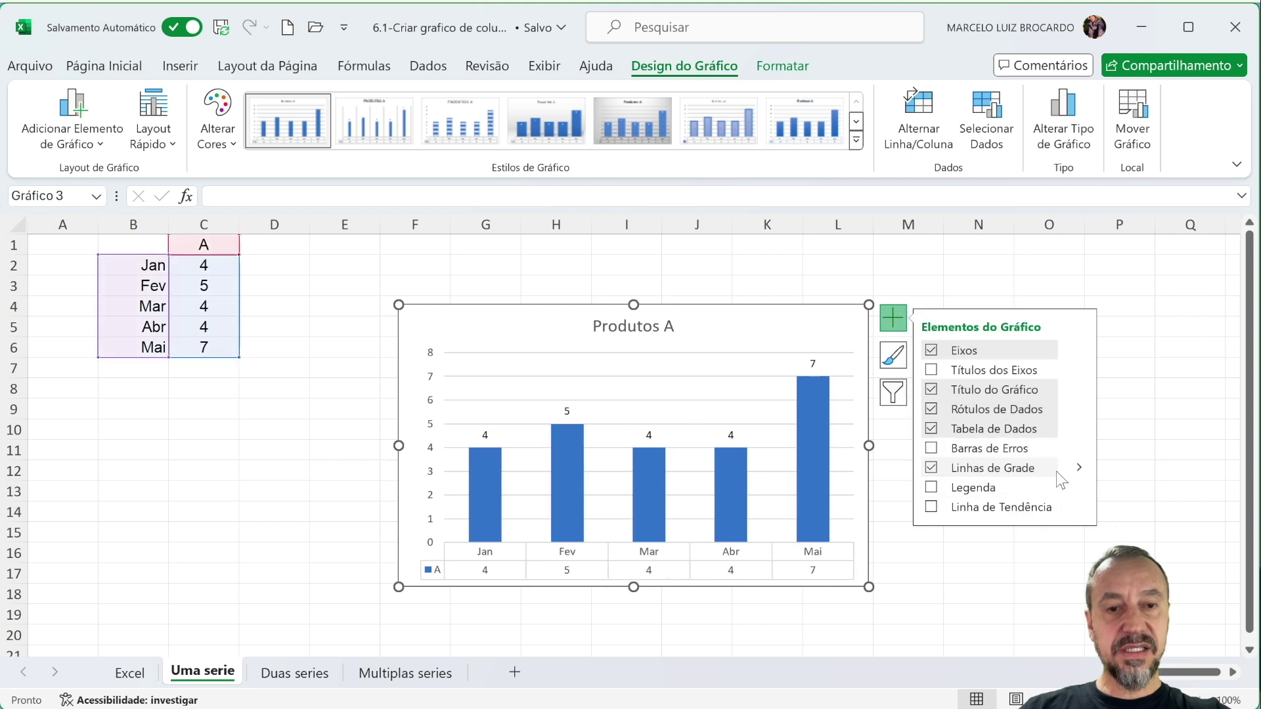
click(931, 468)
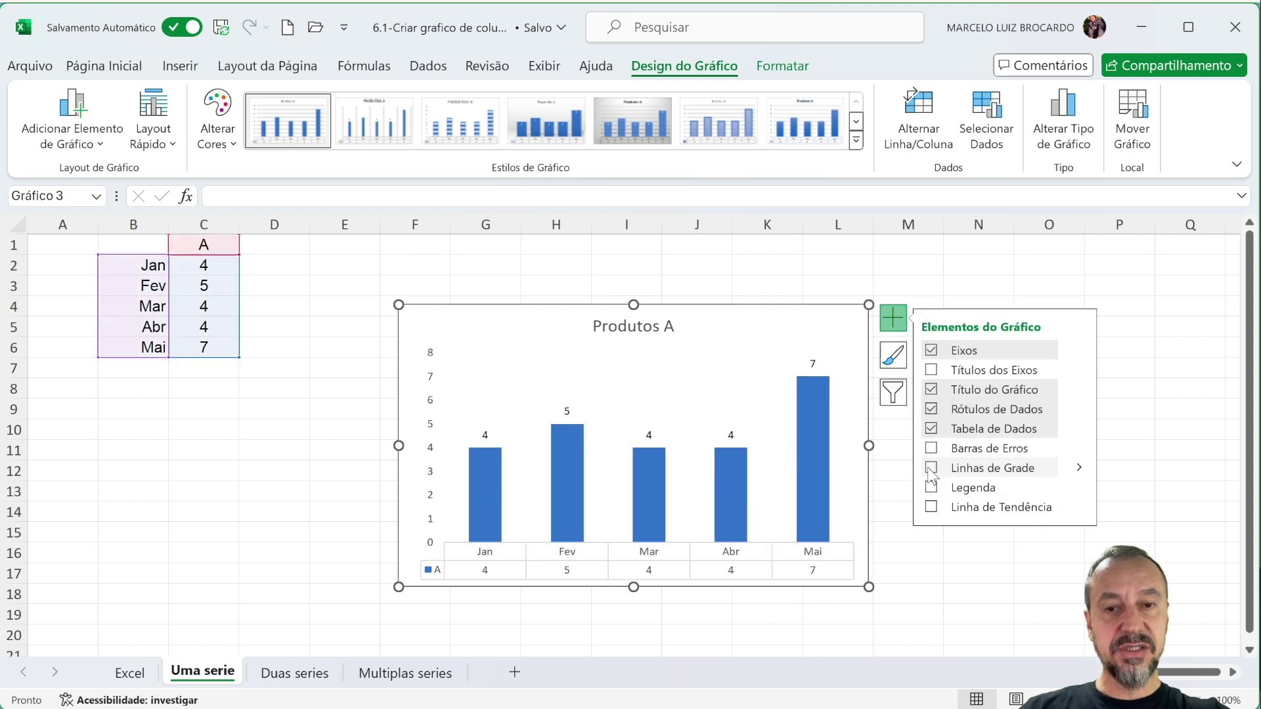
click(930, 428)
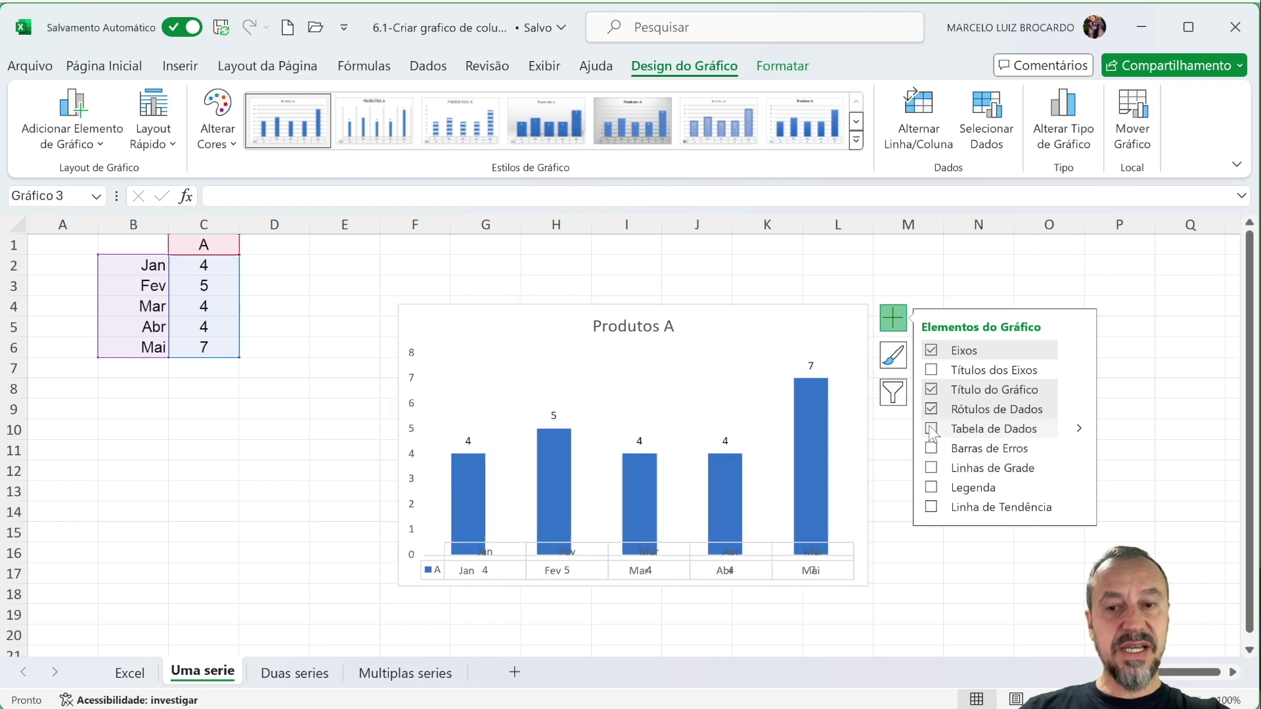
click(930, 389)
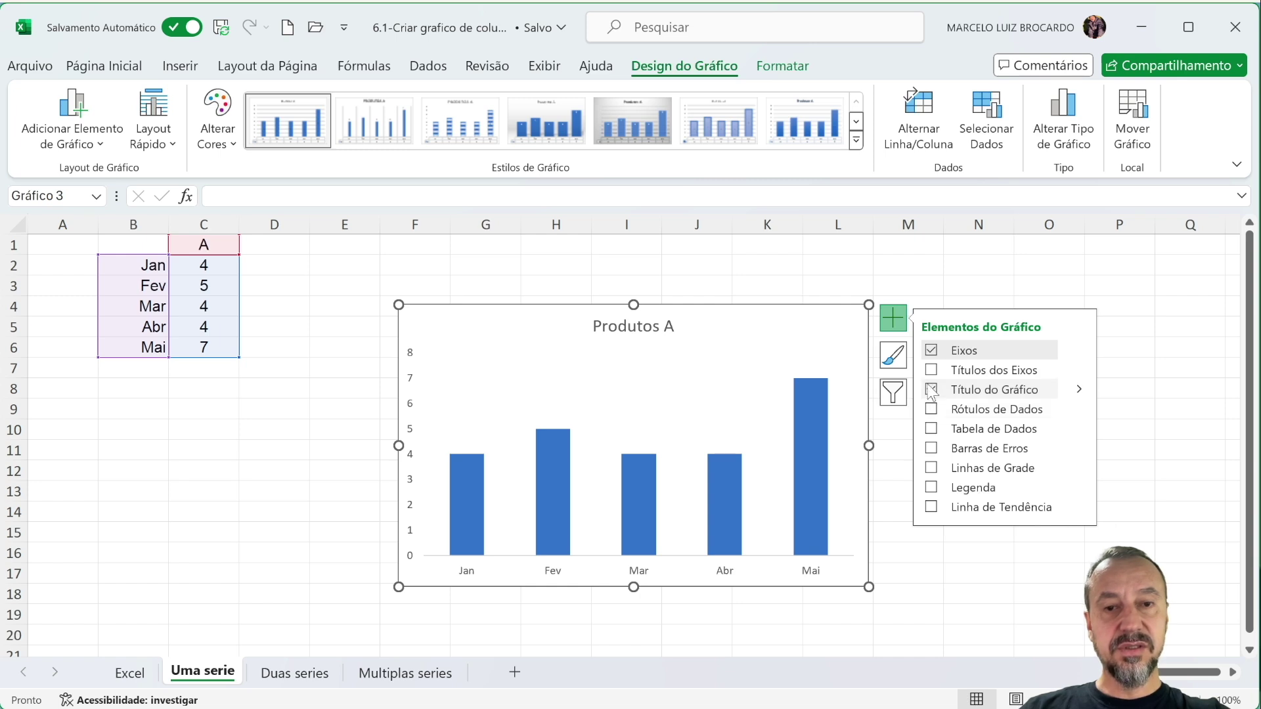
Turn off the chart's axes and restore only the primary horizontal axis (Horizontal Principal)
click(930, 350)
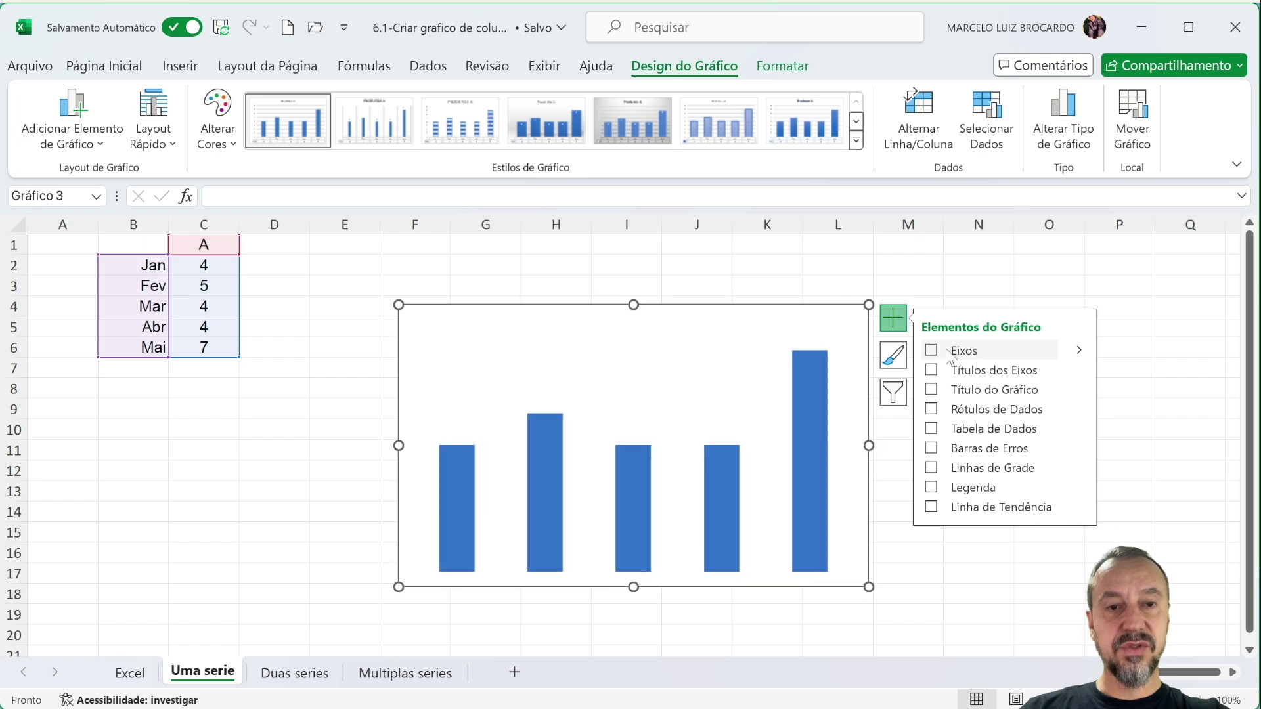
mouse_move(1078, 356)
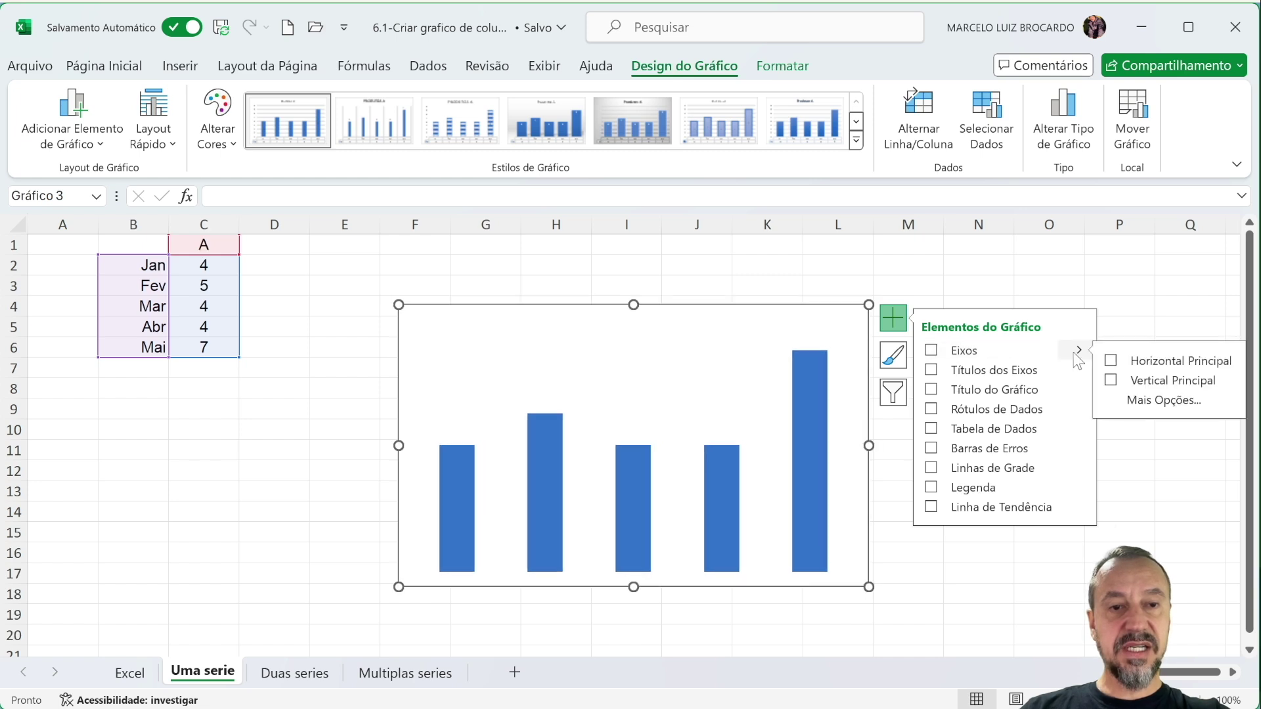
click(1110, 361)
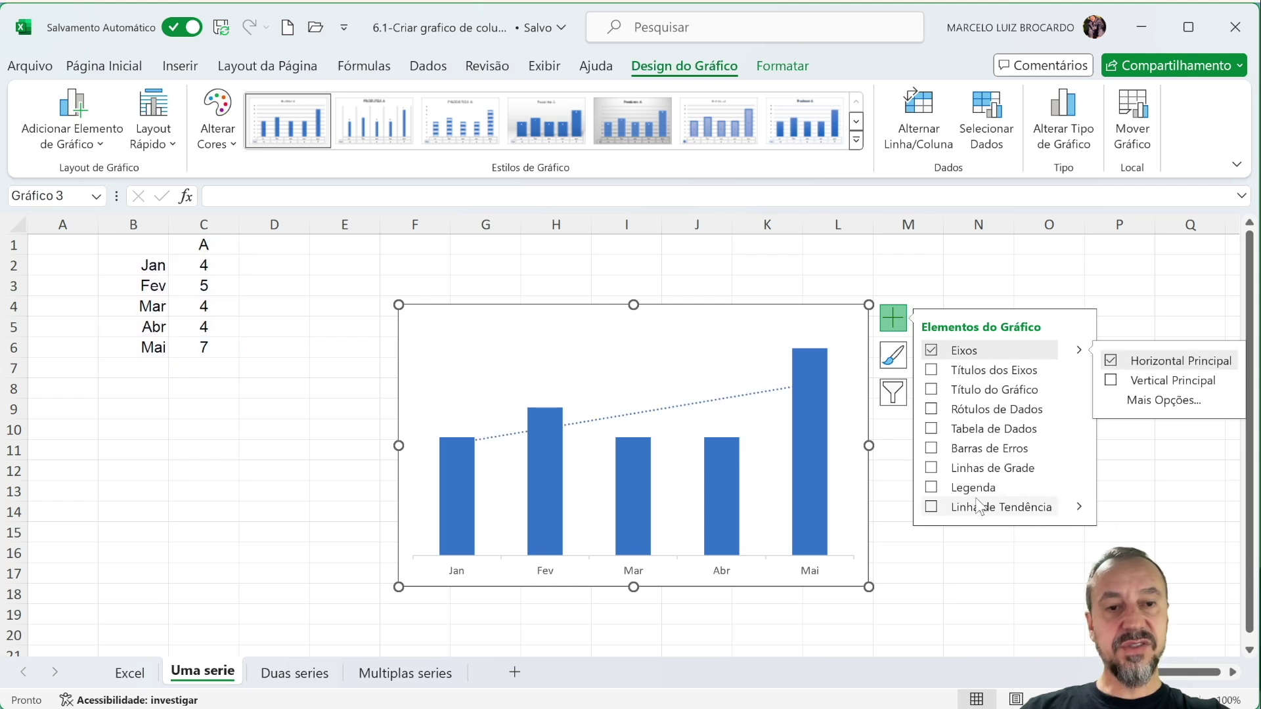
click(956, 571)
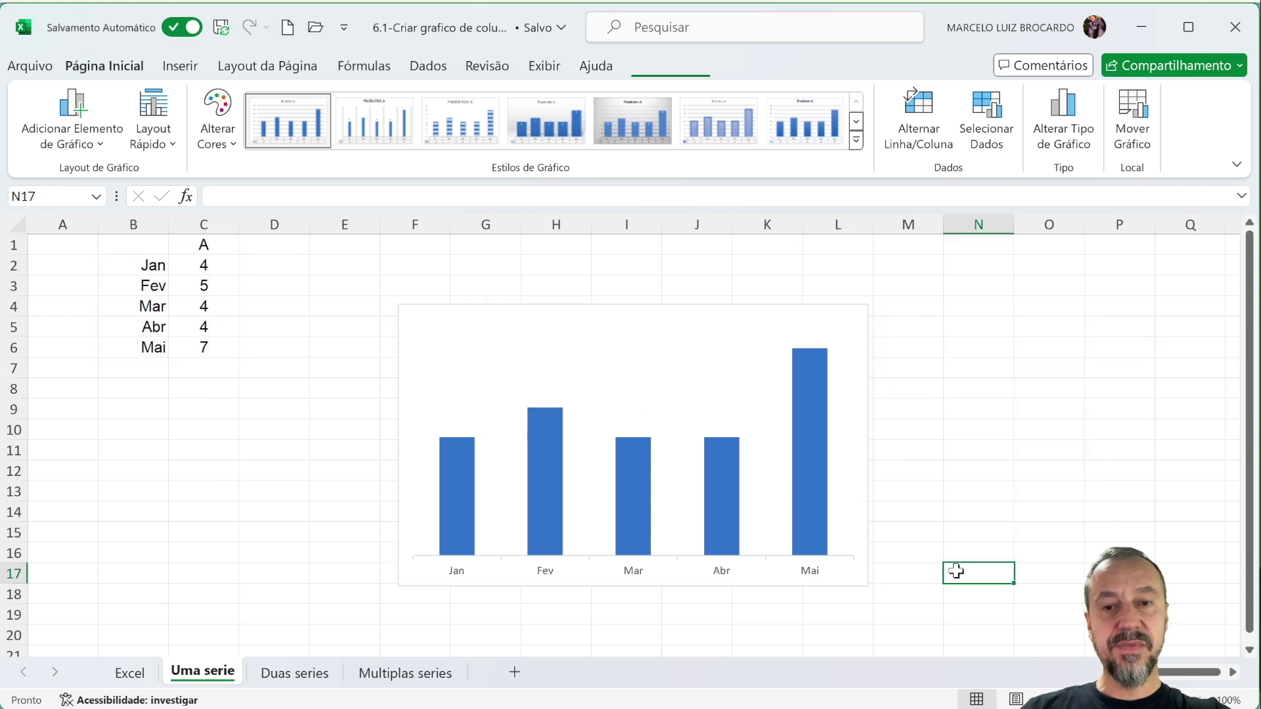
click(838, 356)
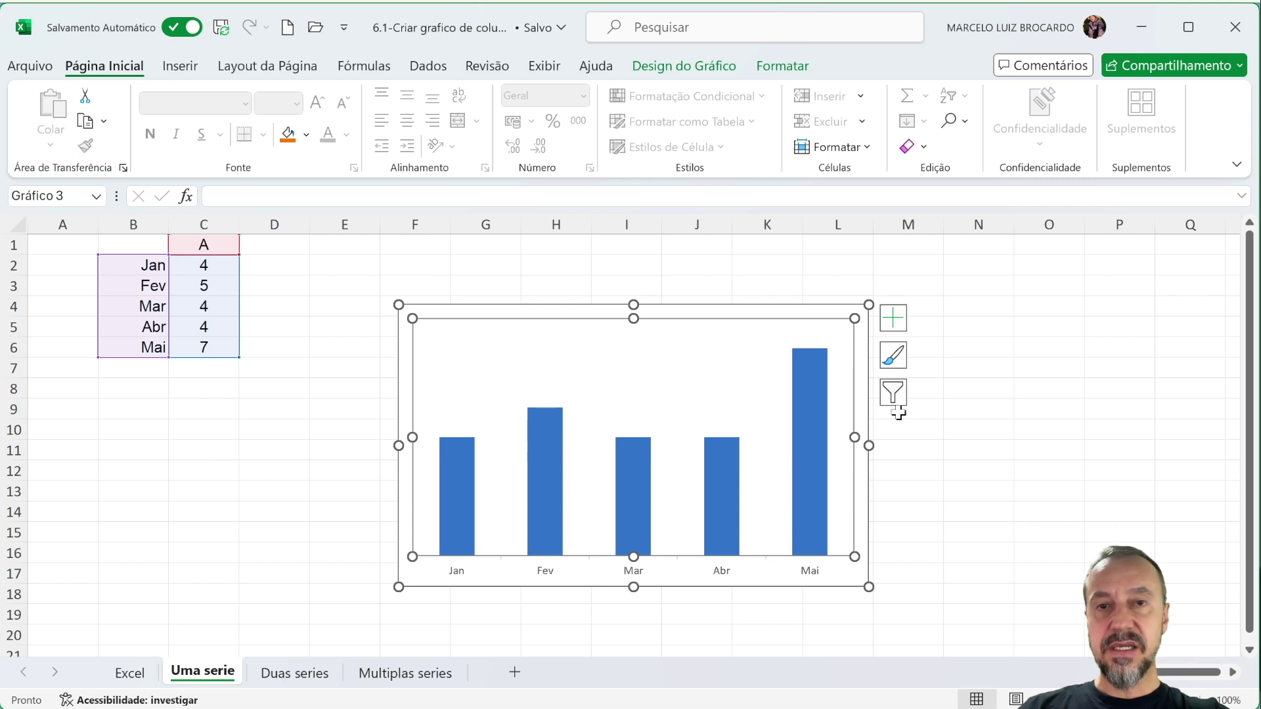
On the Duas series sheet, insert a 2D clustered column chart from the range B1:D6
key(ctrl+Page_Down)
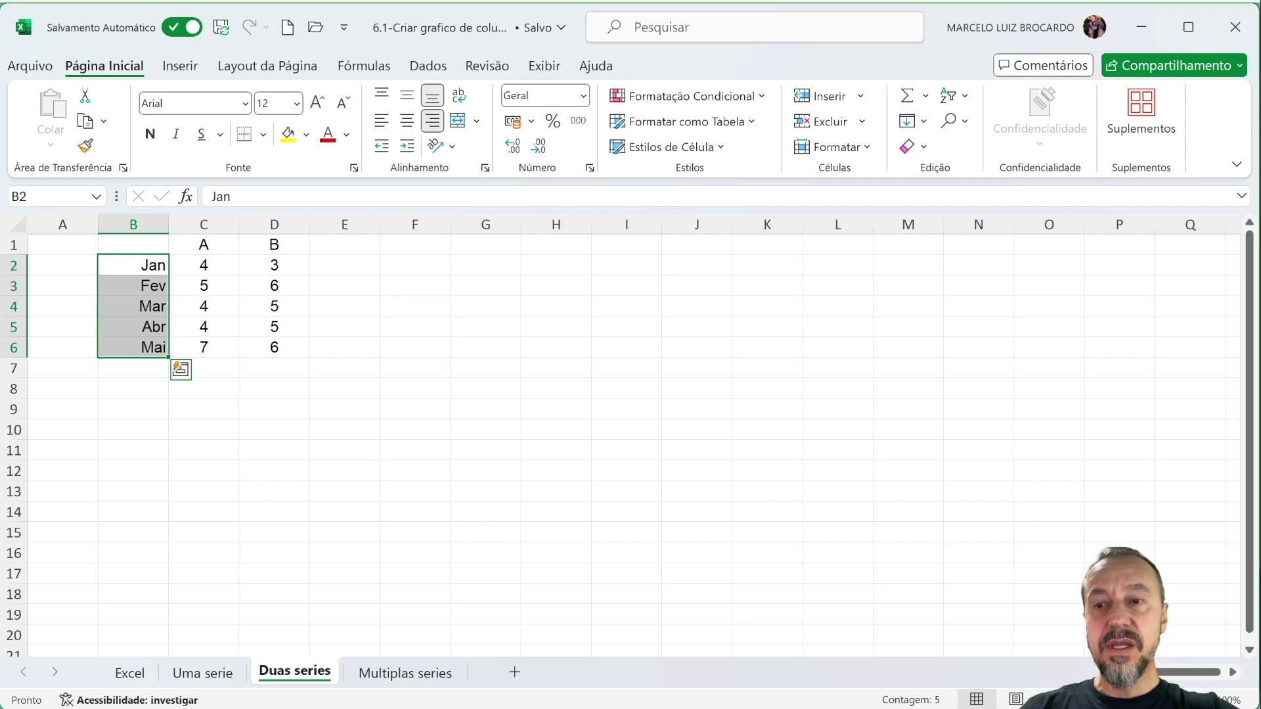
click(363, 375)
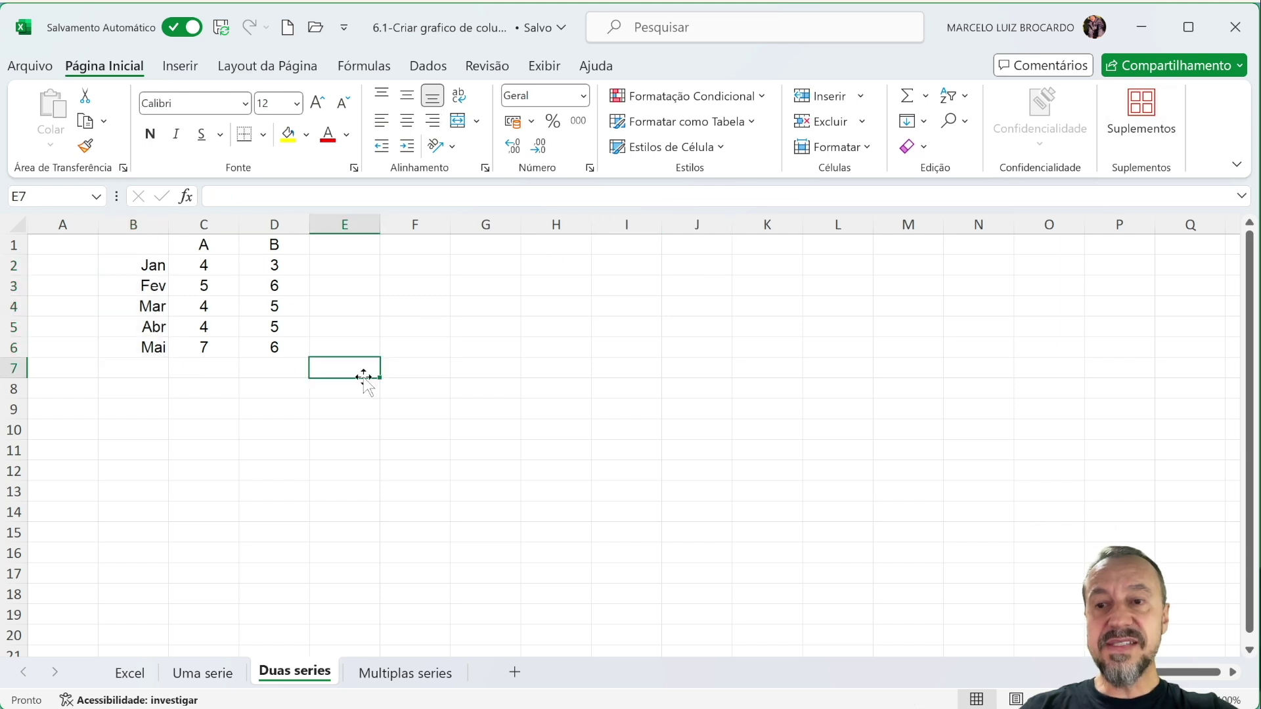
click(149, 244)
drag(149, 243, 255, 348)
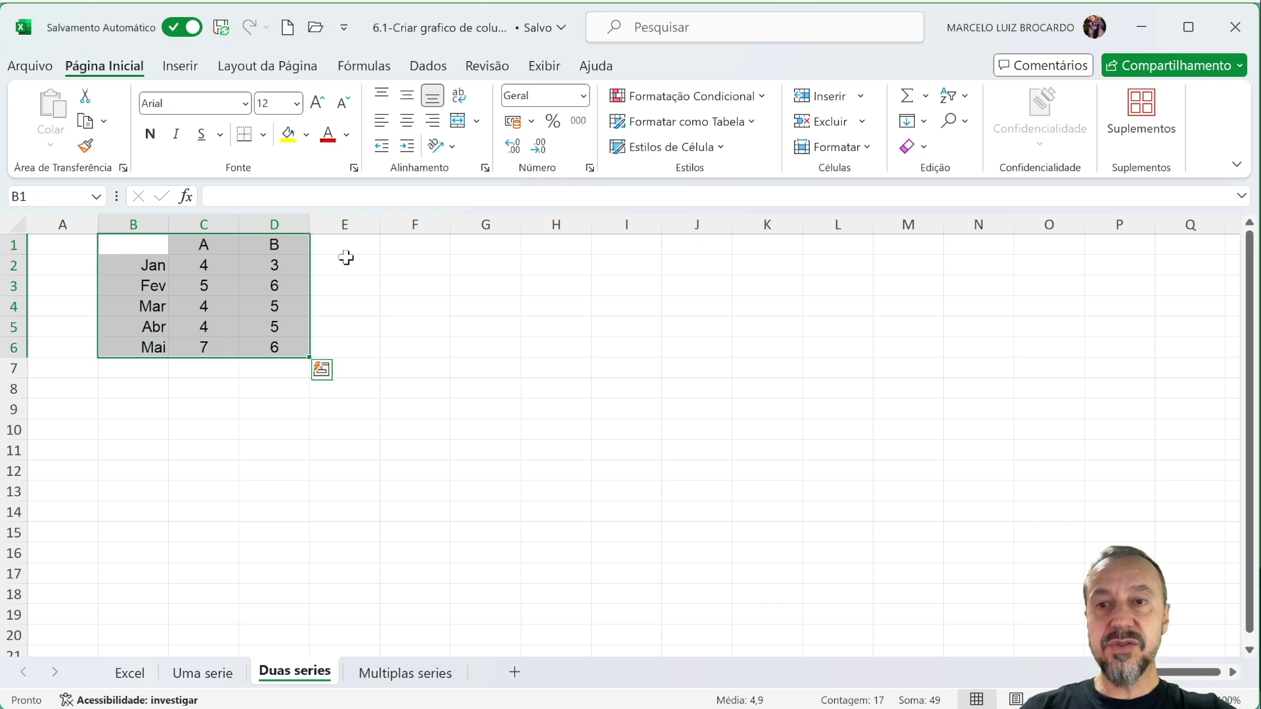
click(176, 71)
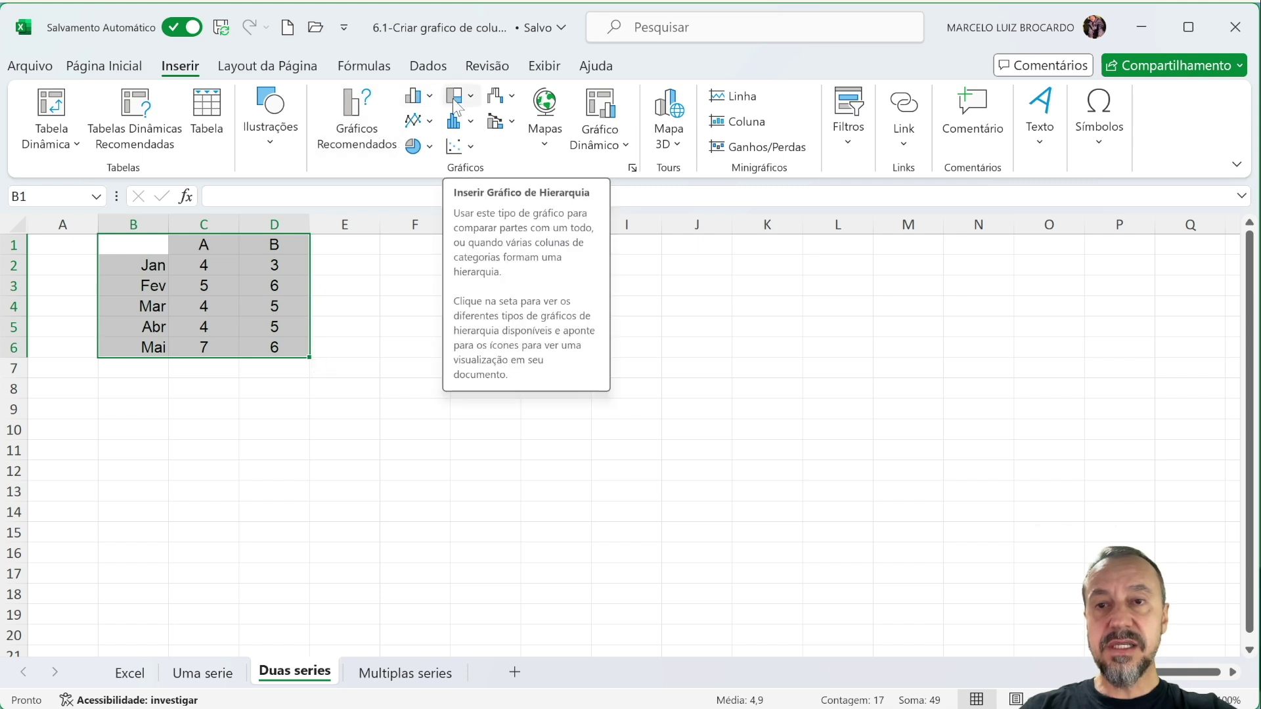
click(418, 99)
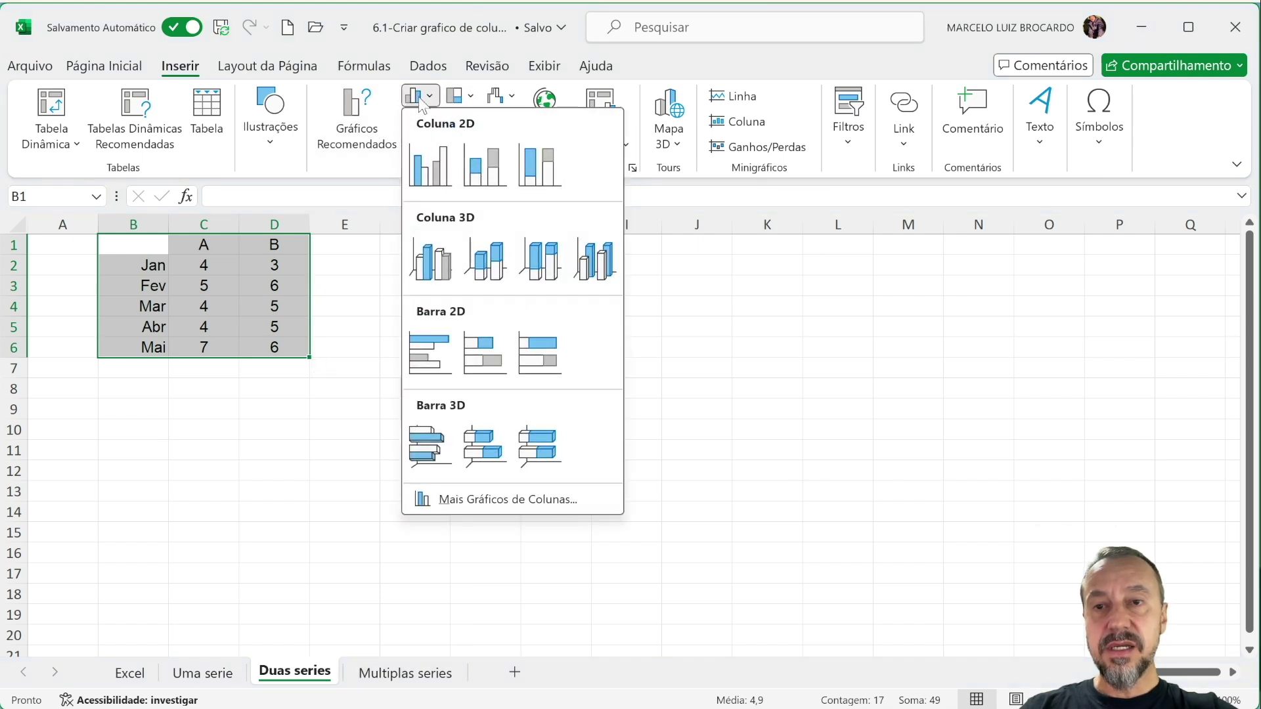
click(431, 164)
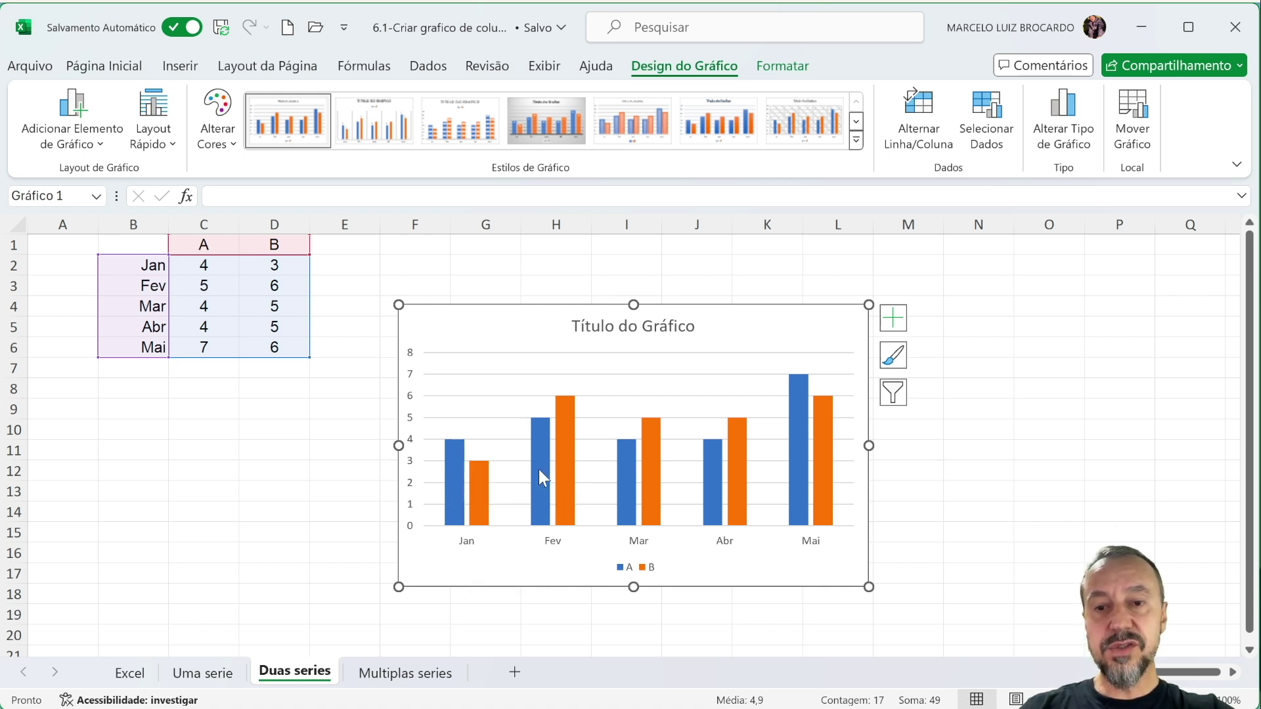
Apply the quick layout with the legend under the title and data labels above the columns, and deselect the chart
mouse_move(557, 472)
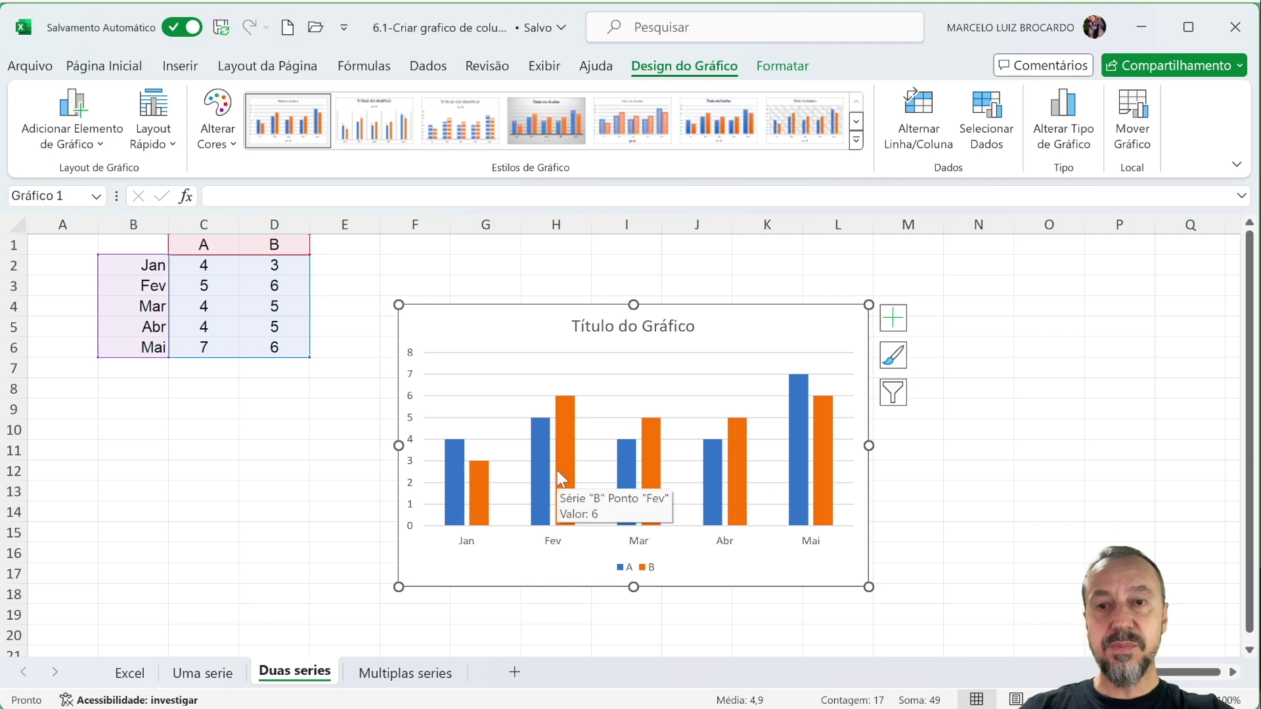
click(176, 144)
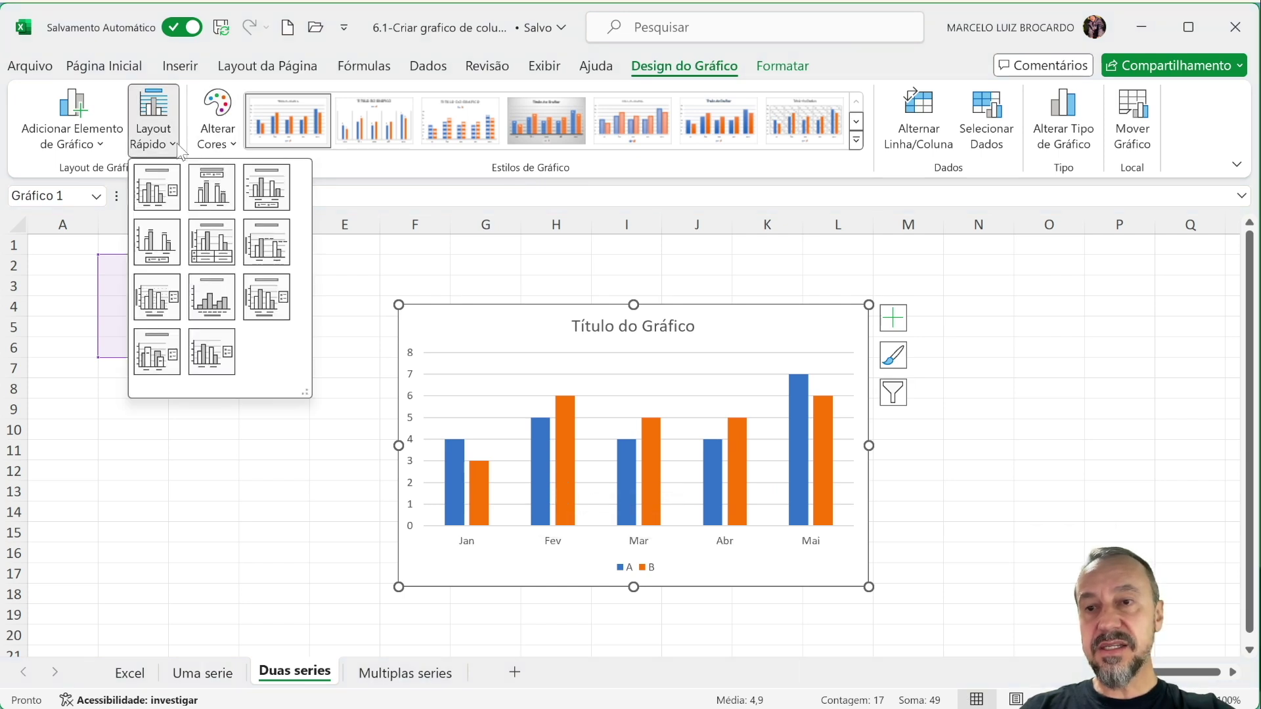
click(223, 194)
click(274, 511)
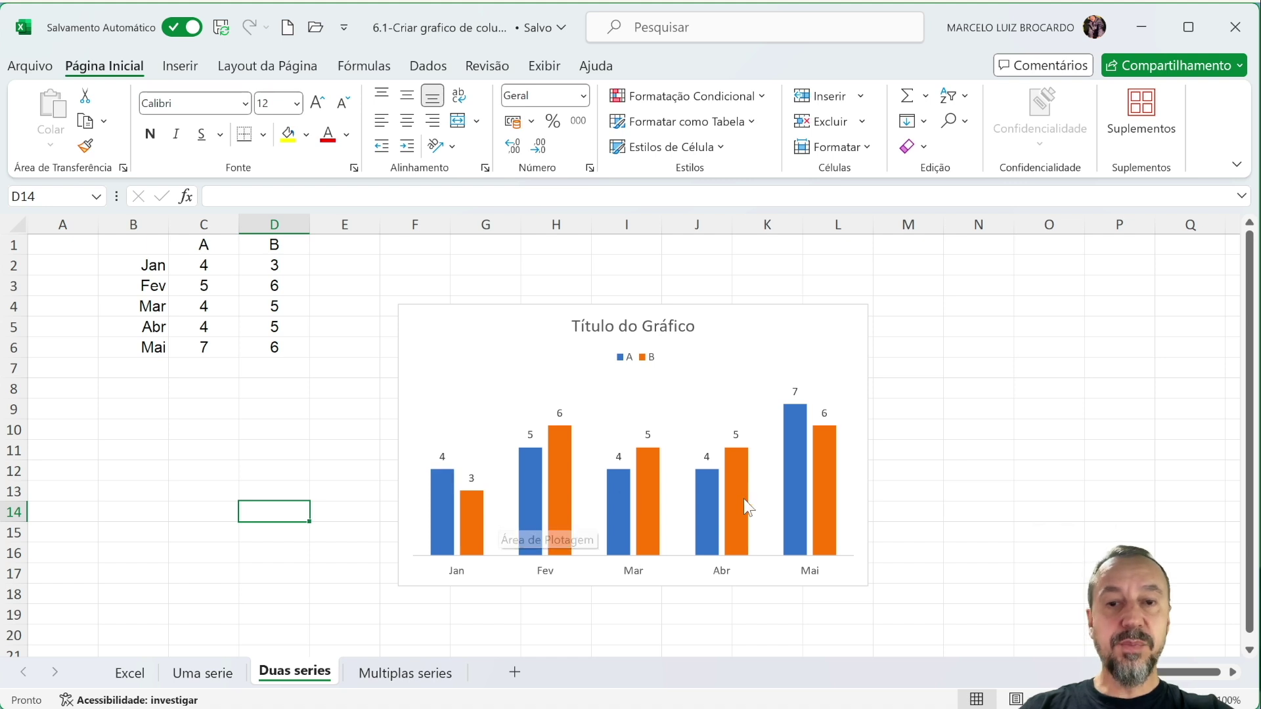
Apply the first monochromatic palette, in shades of blue, to the two-series chart and deselect it
mouse_move(745, 501)
click(506, 340)
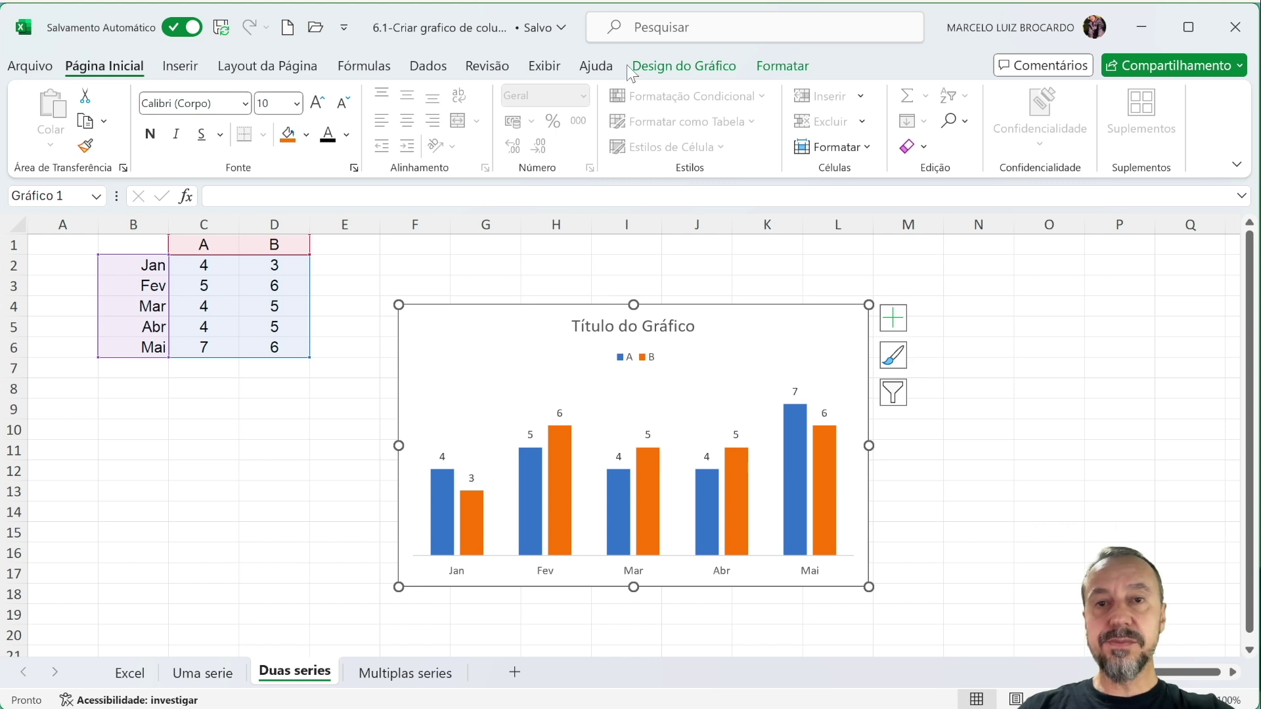
click(658, 71)
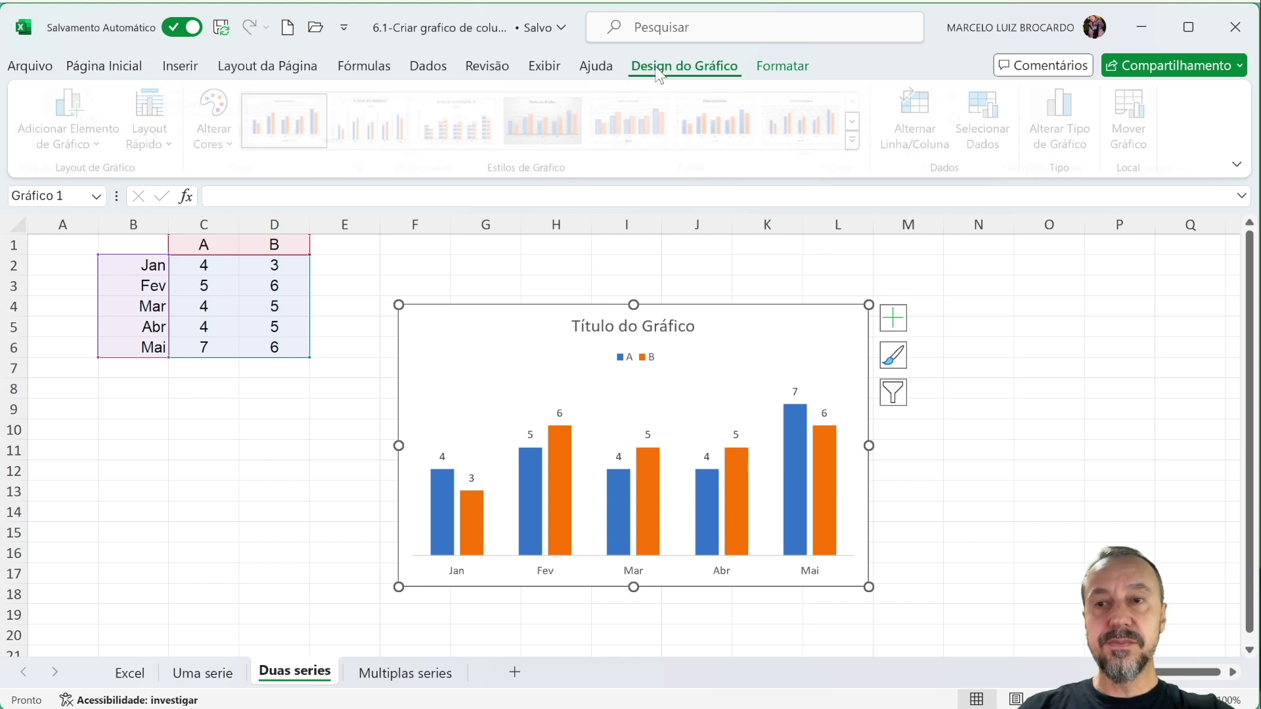
click(894, 354)
click(981, 366)
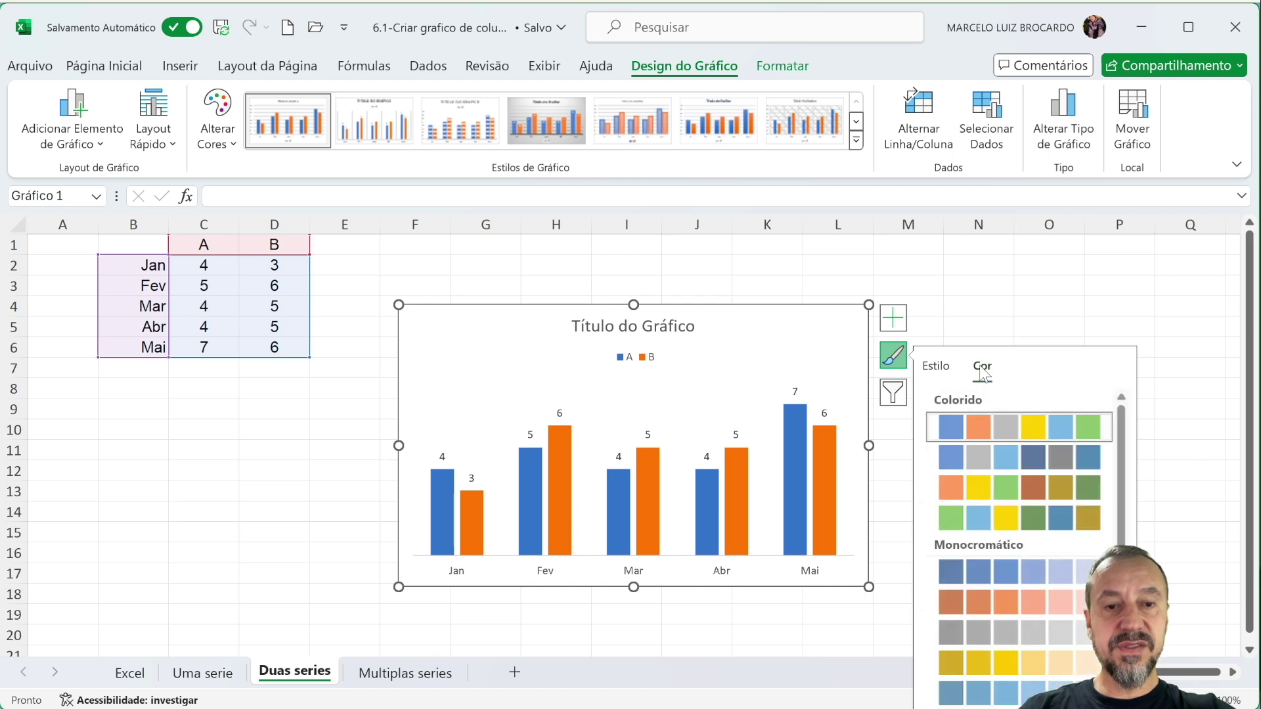
click(985, 572)
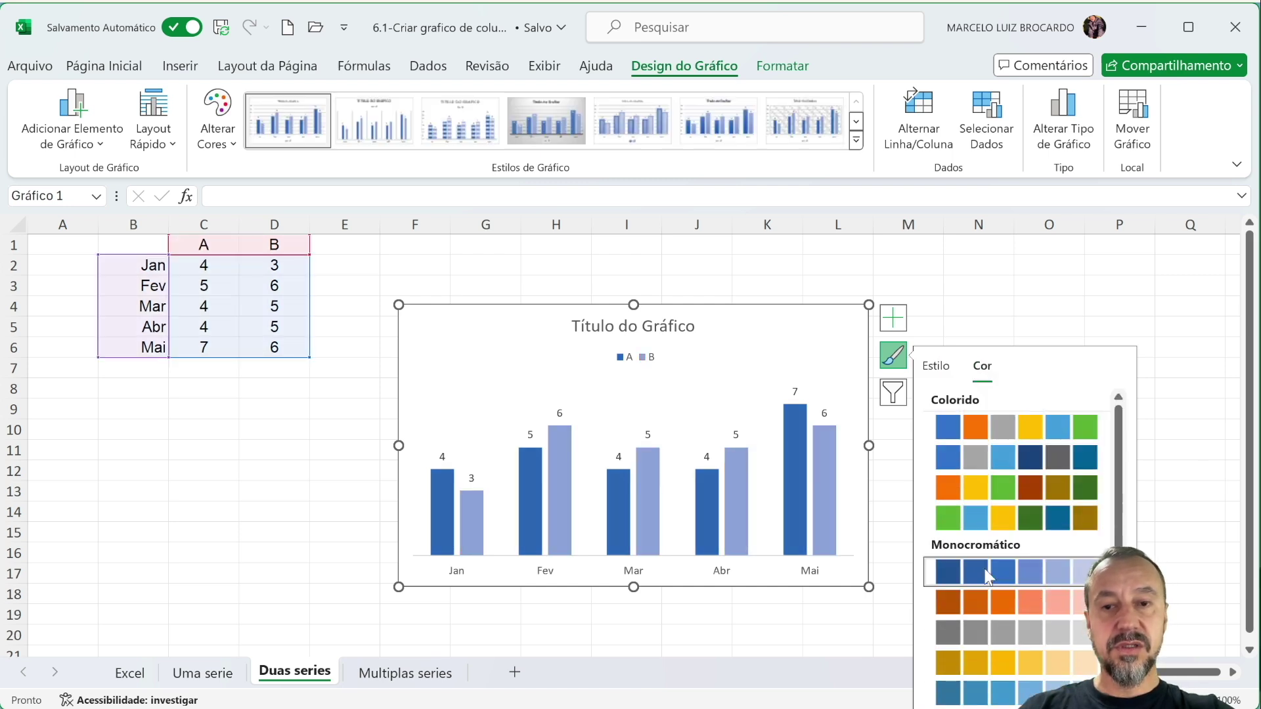
click(347, 511)
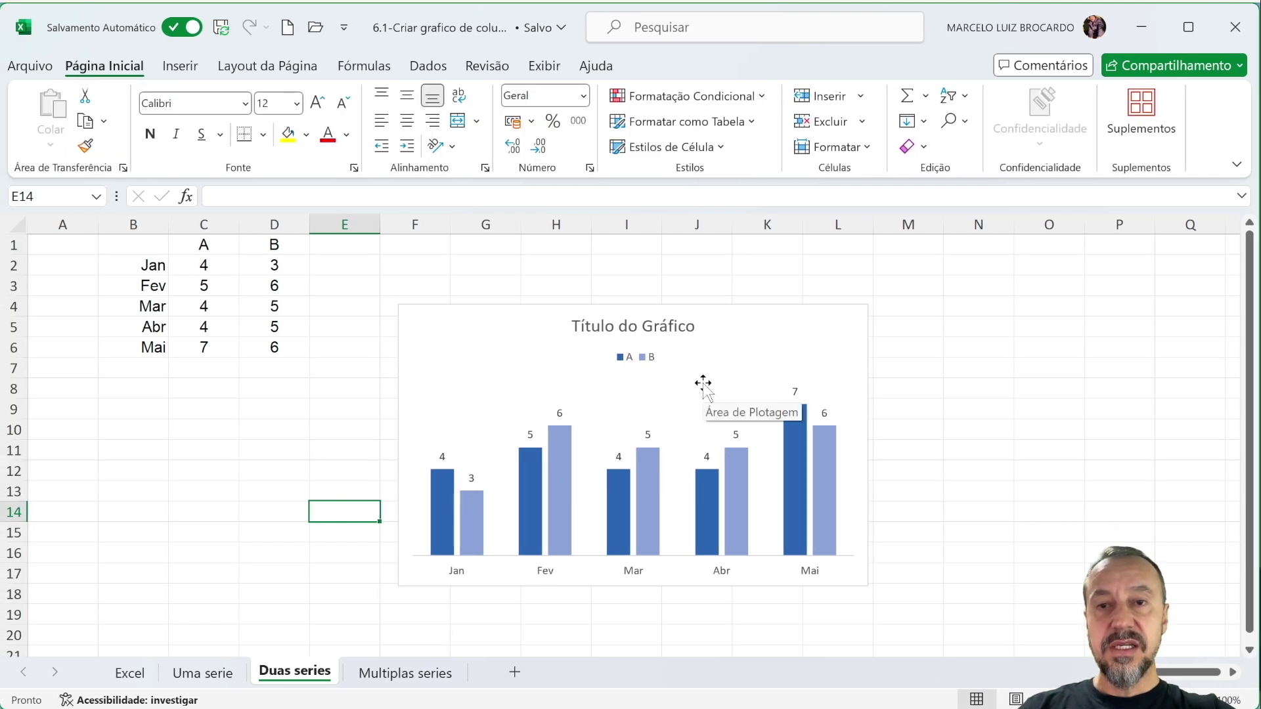
click(495, 318)
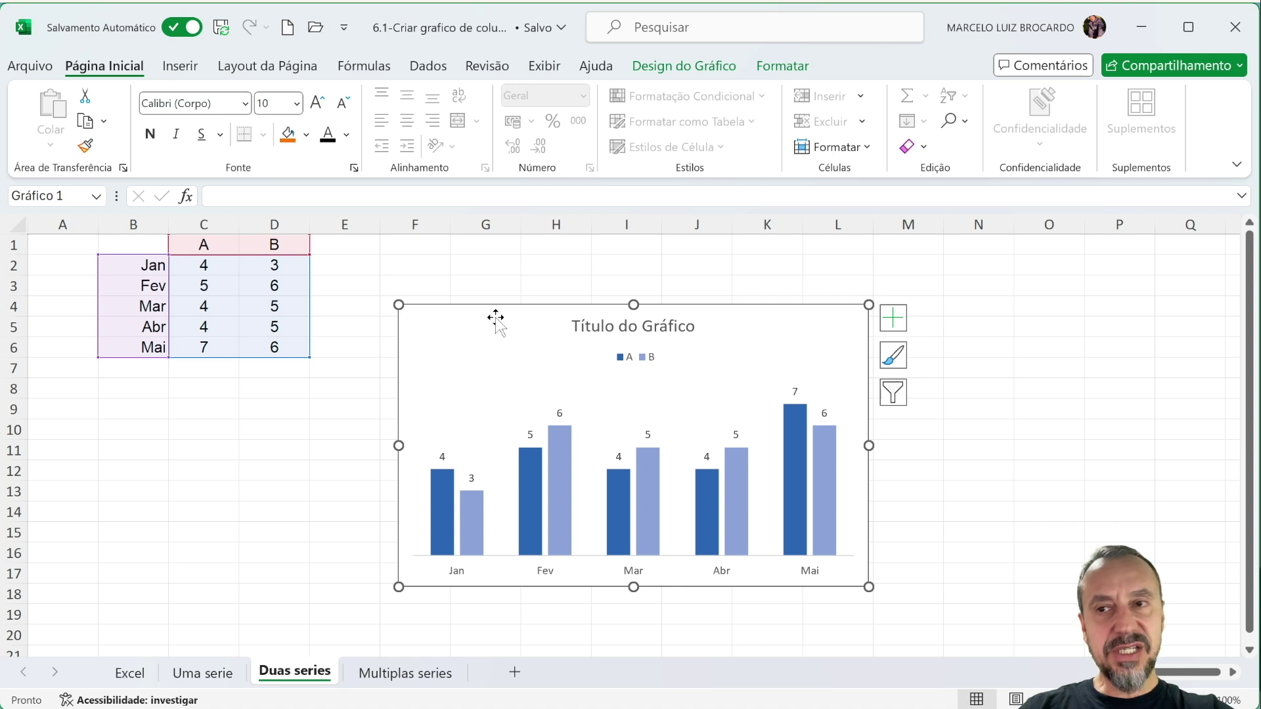
click(683, 66)
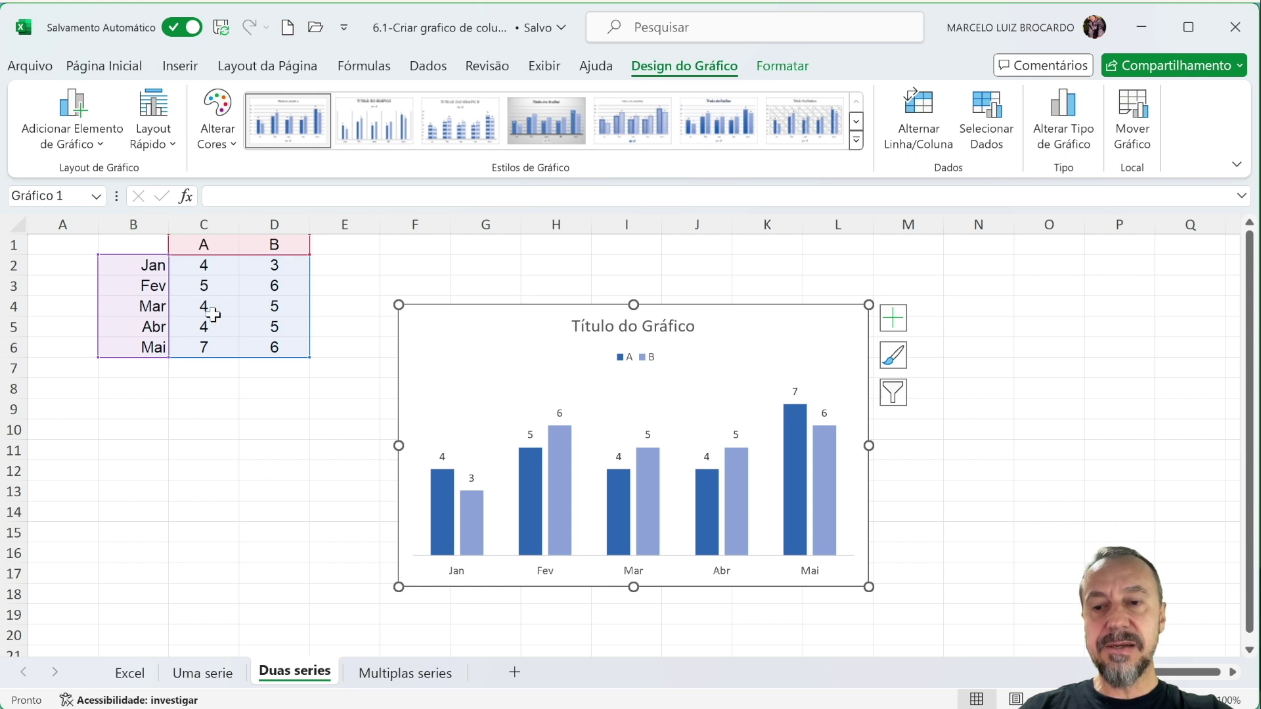
click(174, 146)
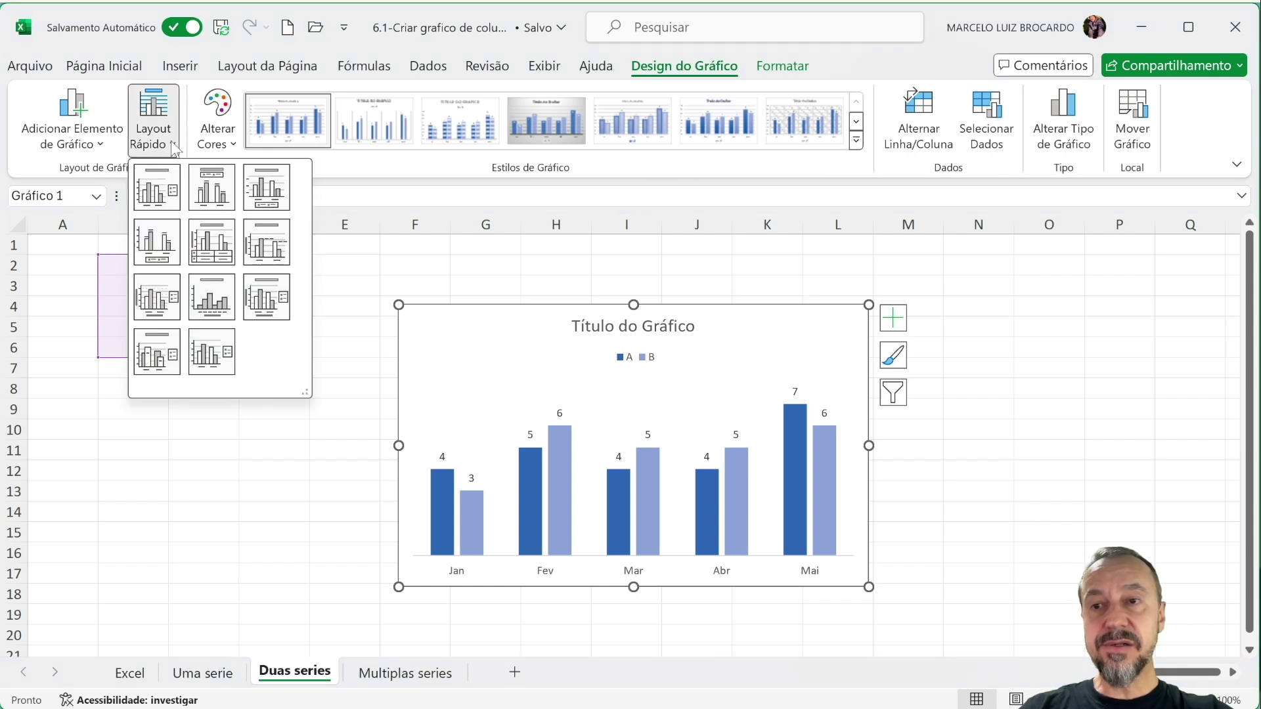
click(104, 146)
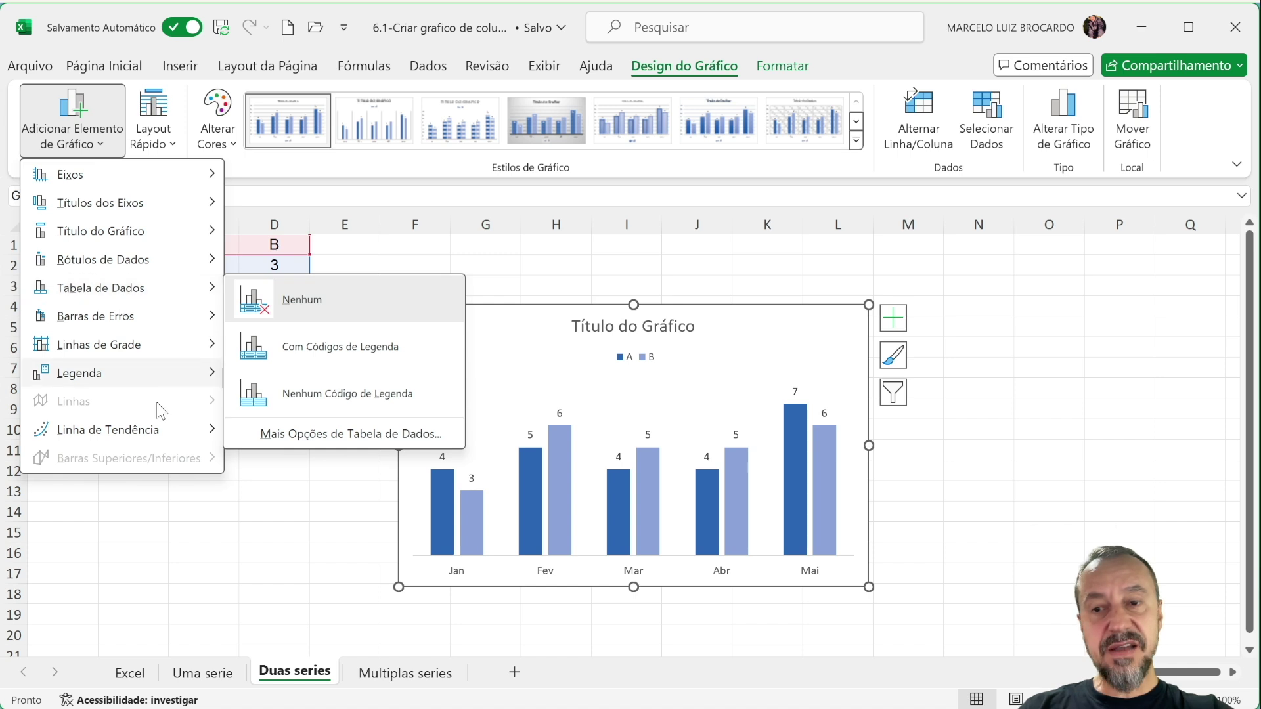
click(159, 528)
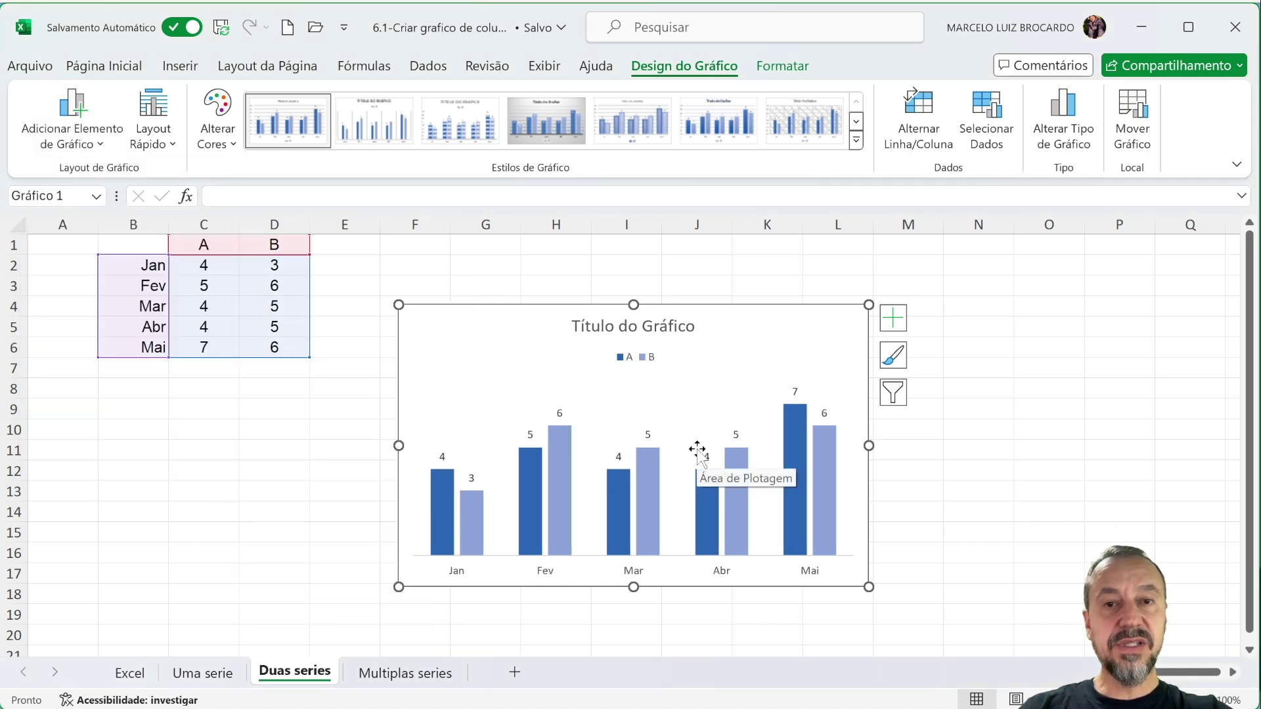
click(856, 140)
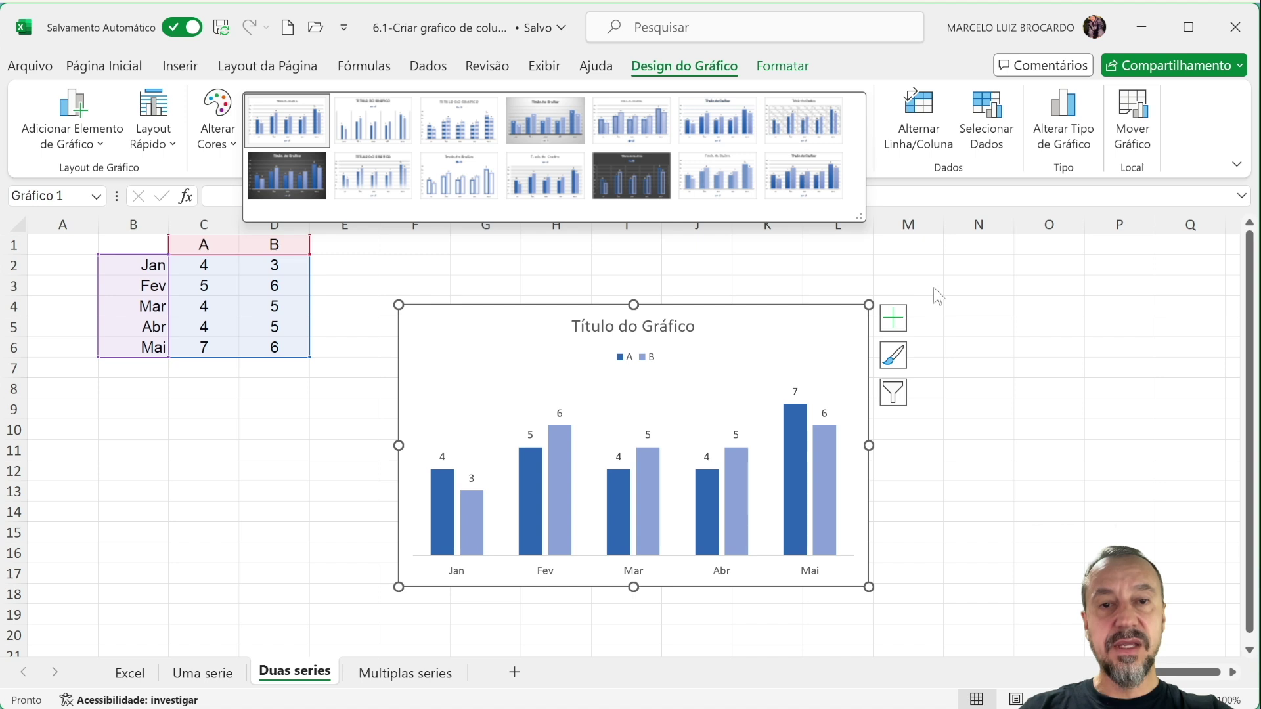
click(978, 332)
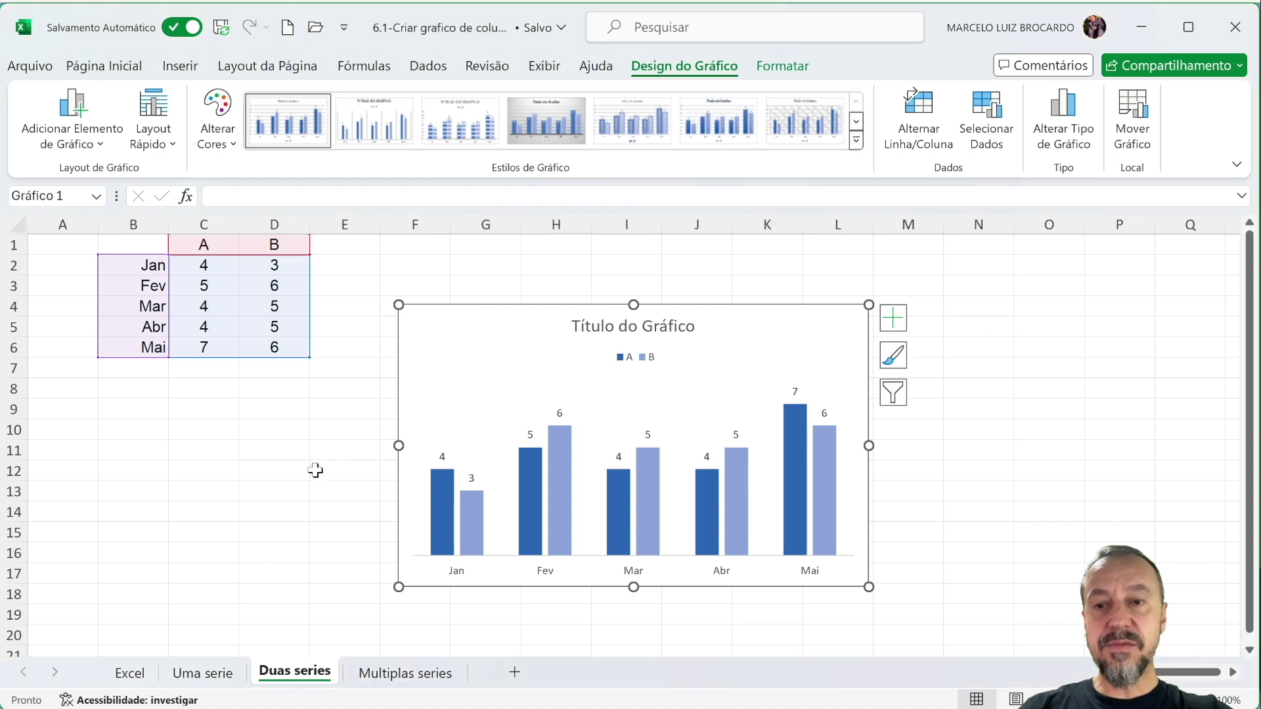
On the Multiplas series sheet, insert a 2D clustered column chart from B1:F6 and move it beside the data
click(405, 674)
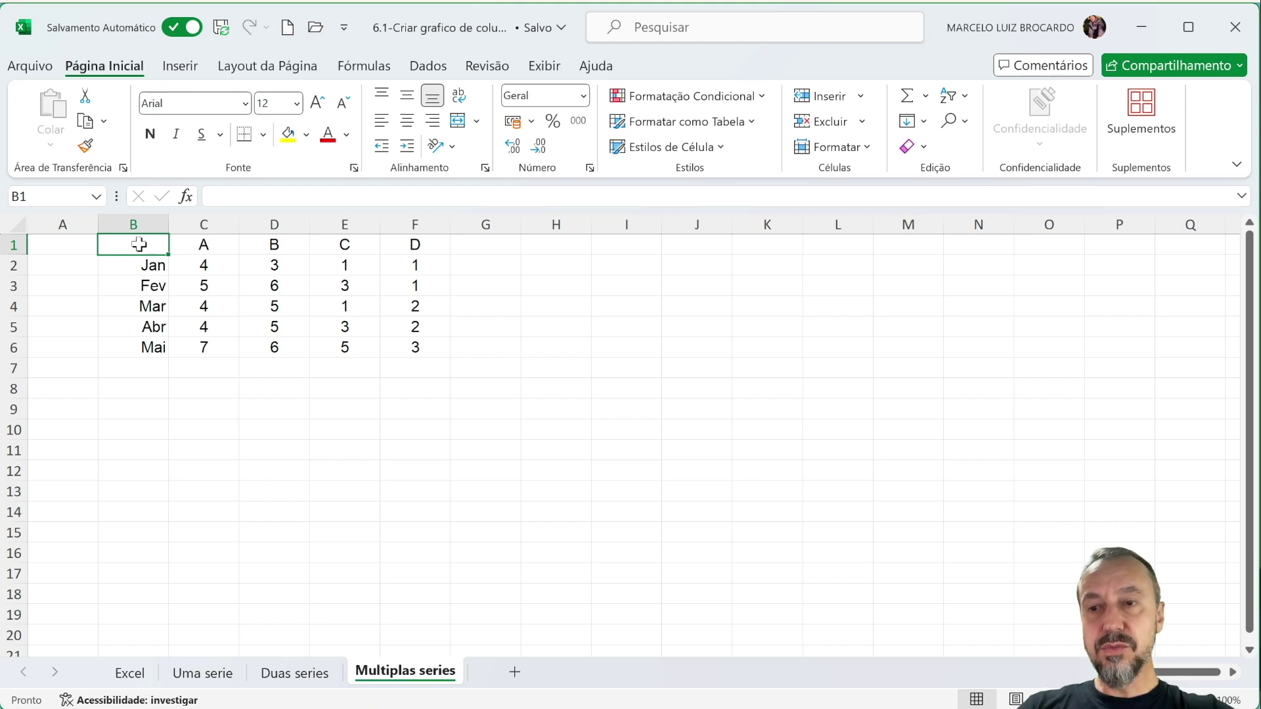
drag(136, 243, 406, 348)
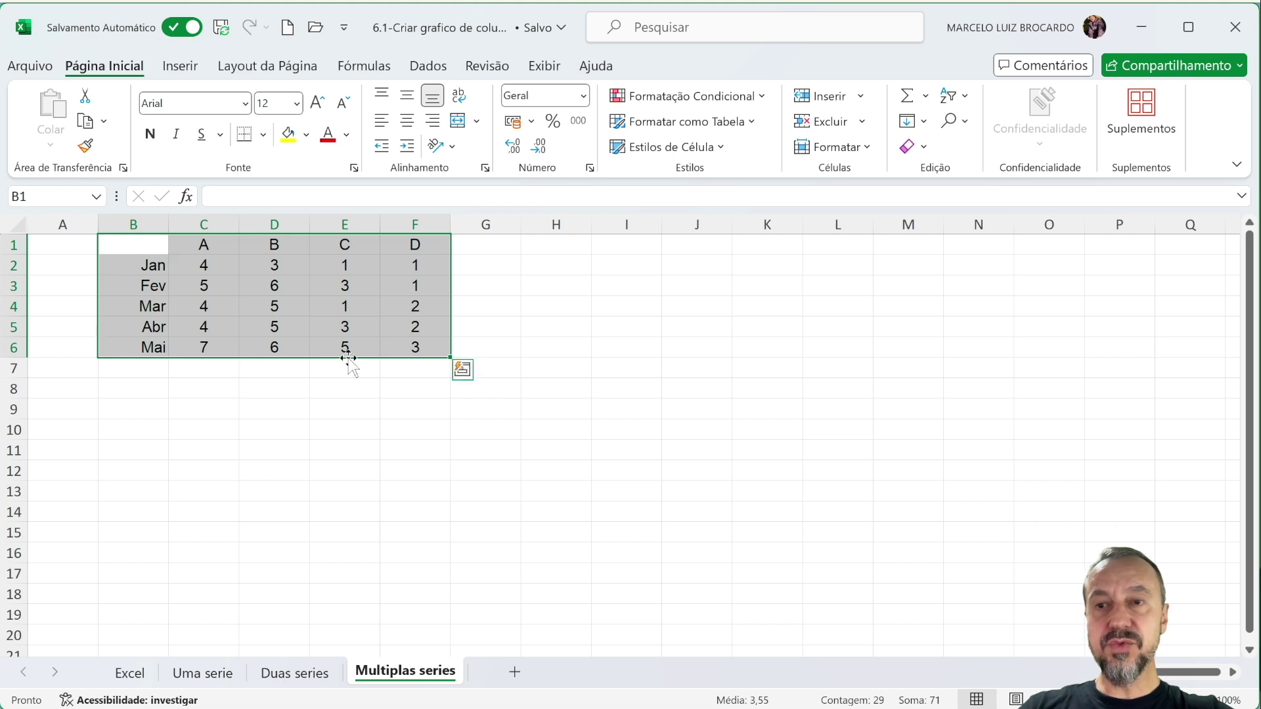
click(176, 71)
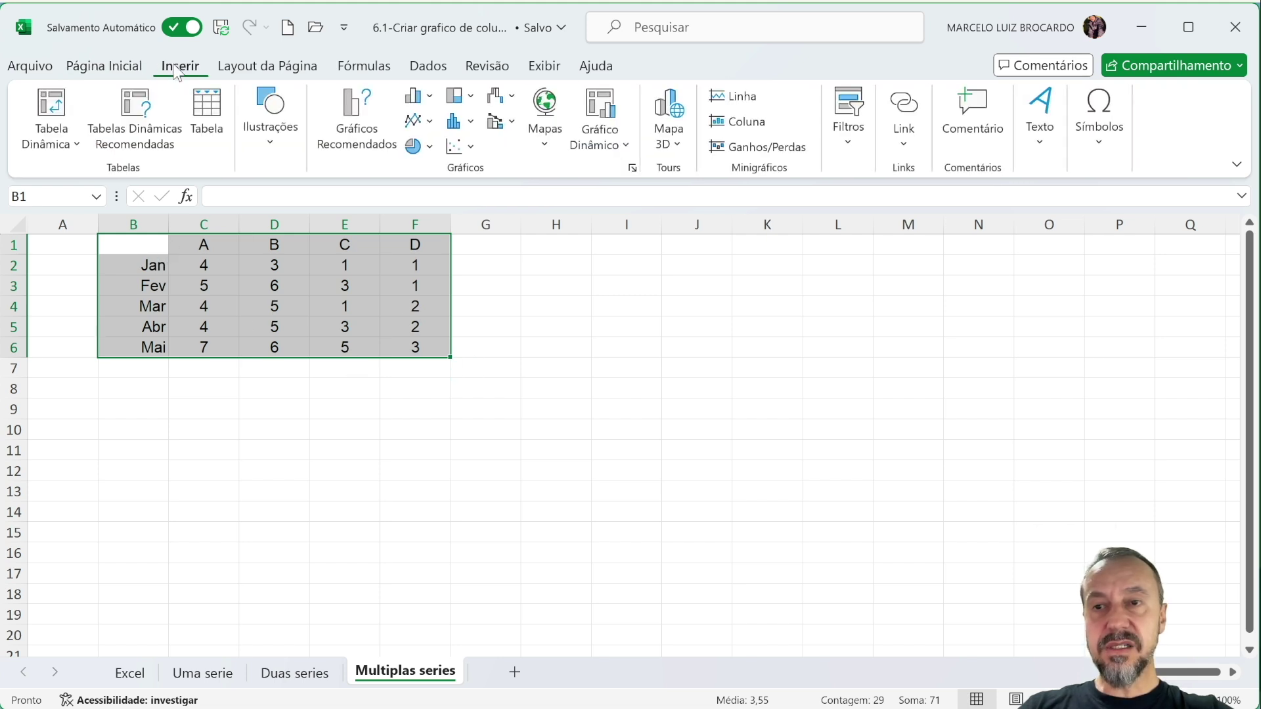
click(415, 96)
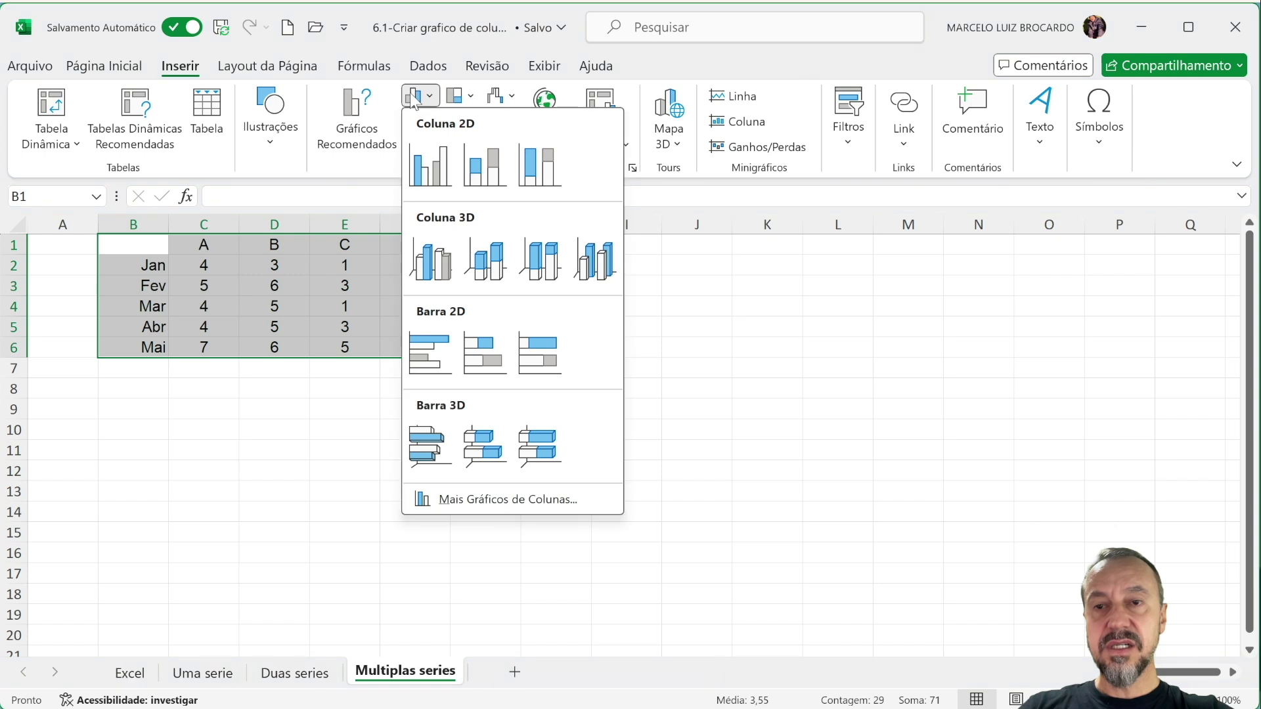
click(425, 176)
mouse_move(492, 324)
mouse_down()
mouse_move(545, 298)
mouse_move(576, 302)
mouse_up()
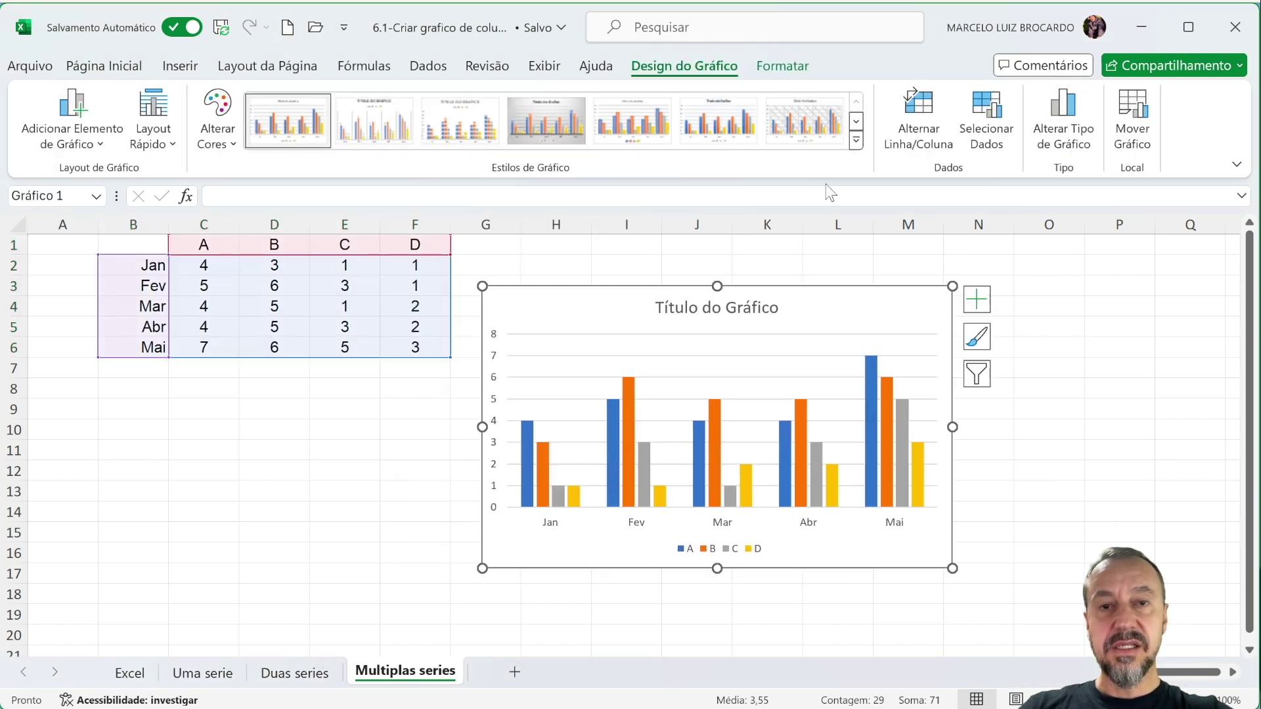
Apply the first chart style to the multi-series chart and deselect it
click(855, 140)
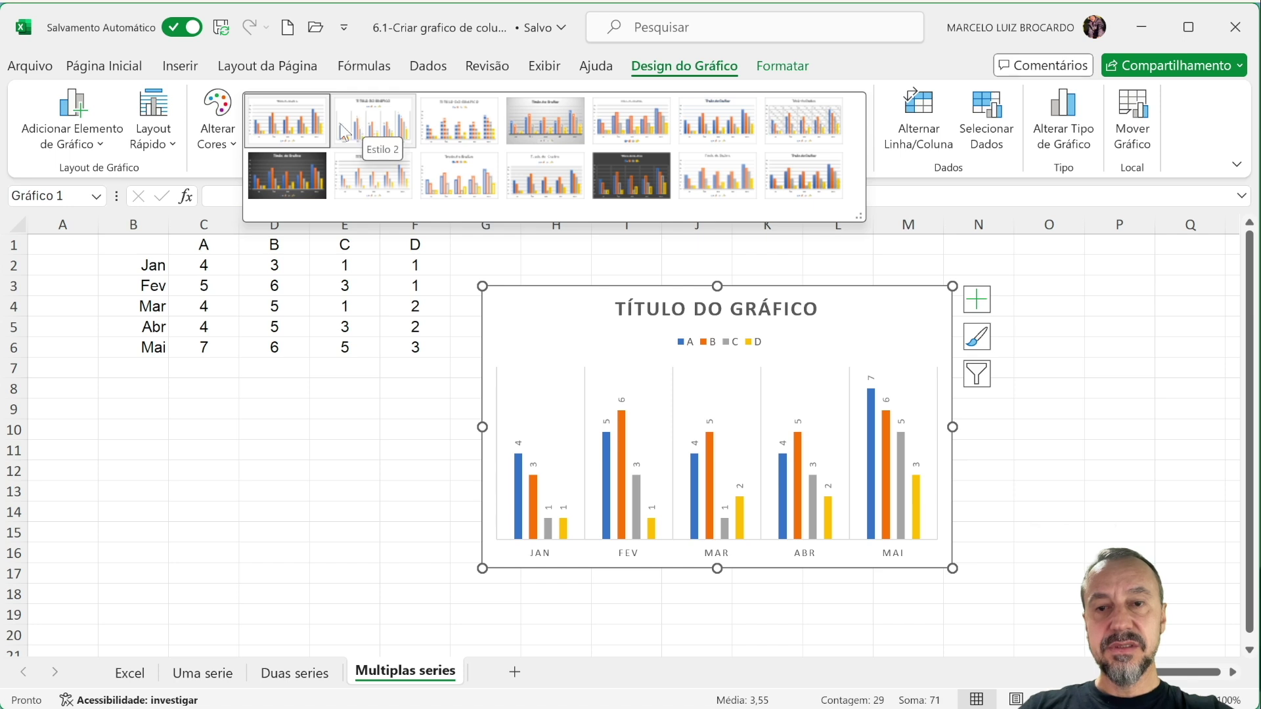
click(287, 126)
click(312, 408)
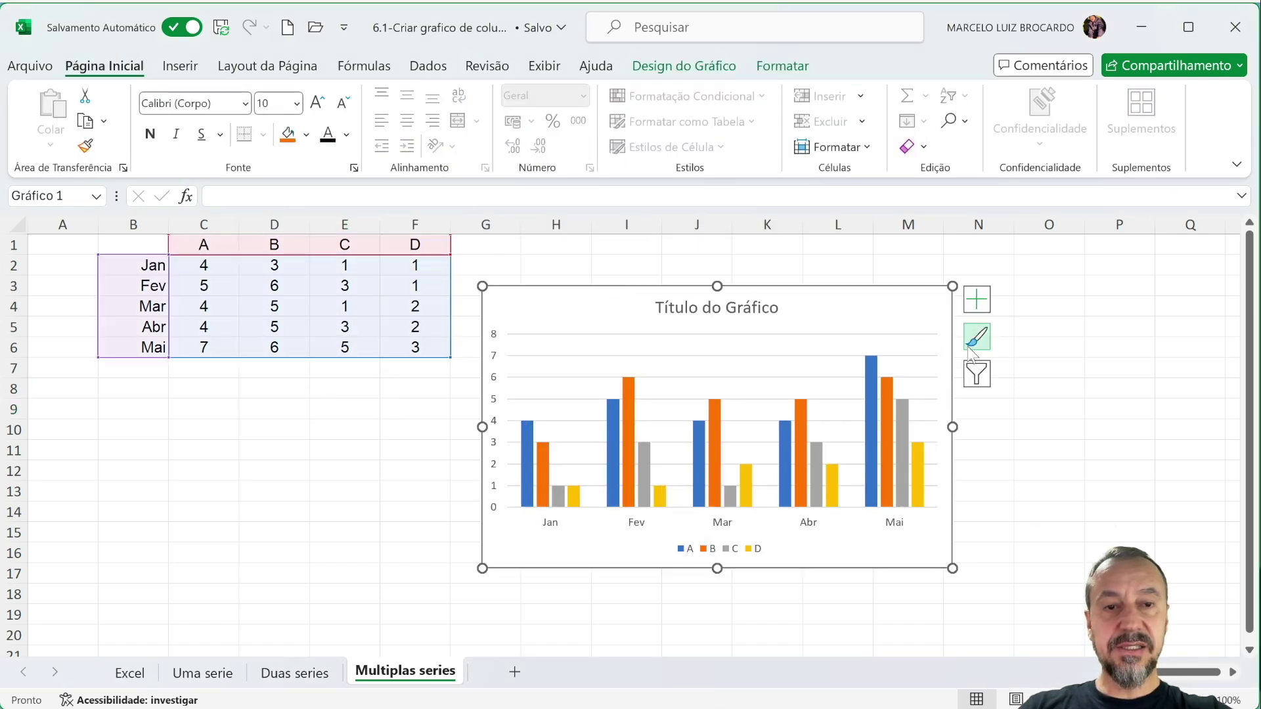
Turn off the multi-series chart's primary horizontal axis
click(978, 304)
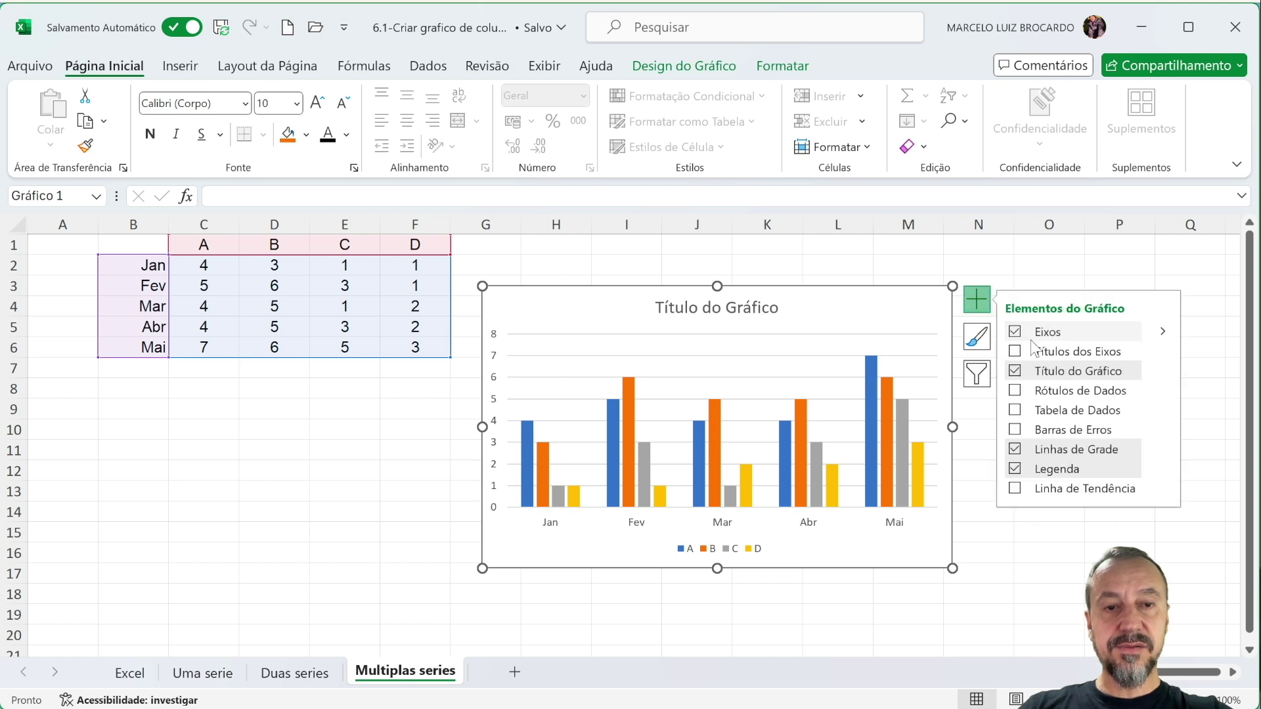
click(1160, 332)
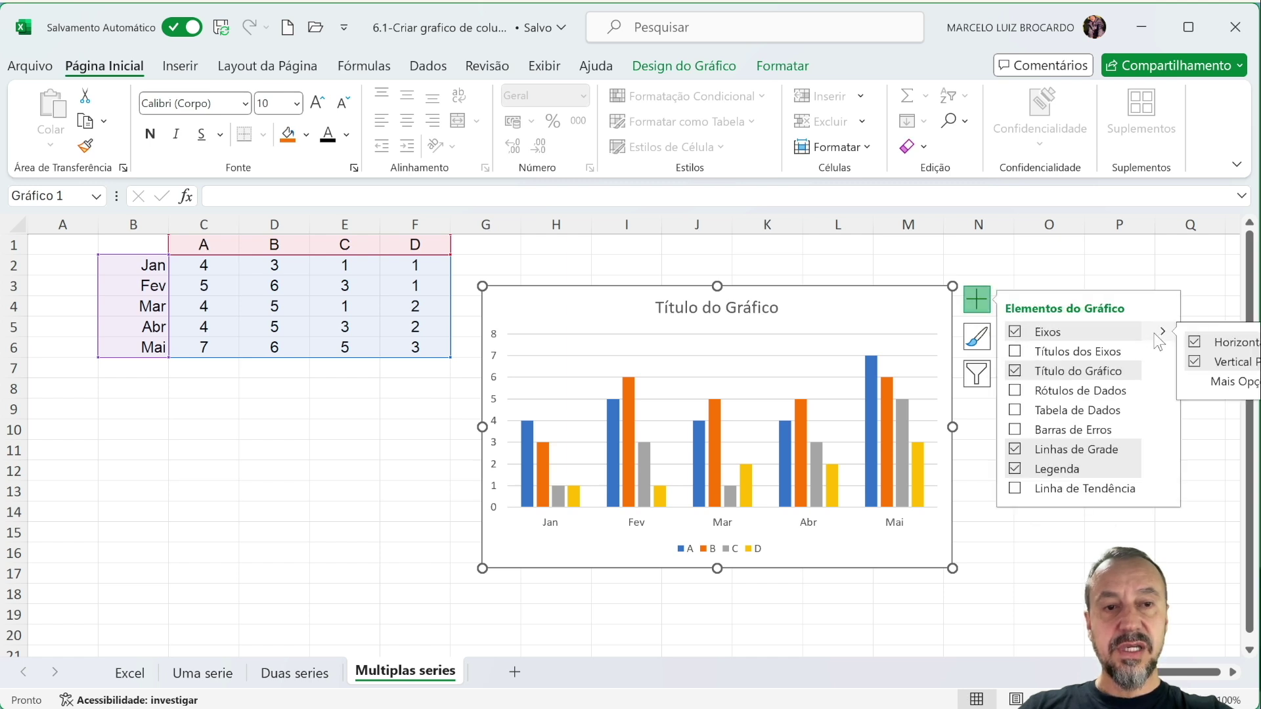
click(1193, 342)
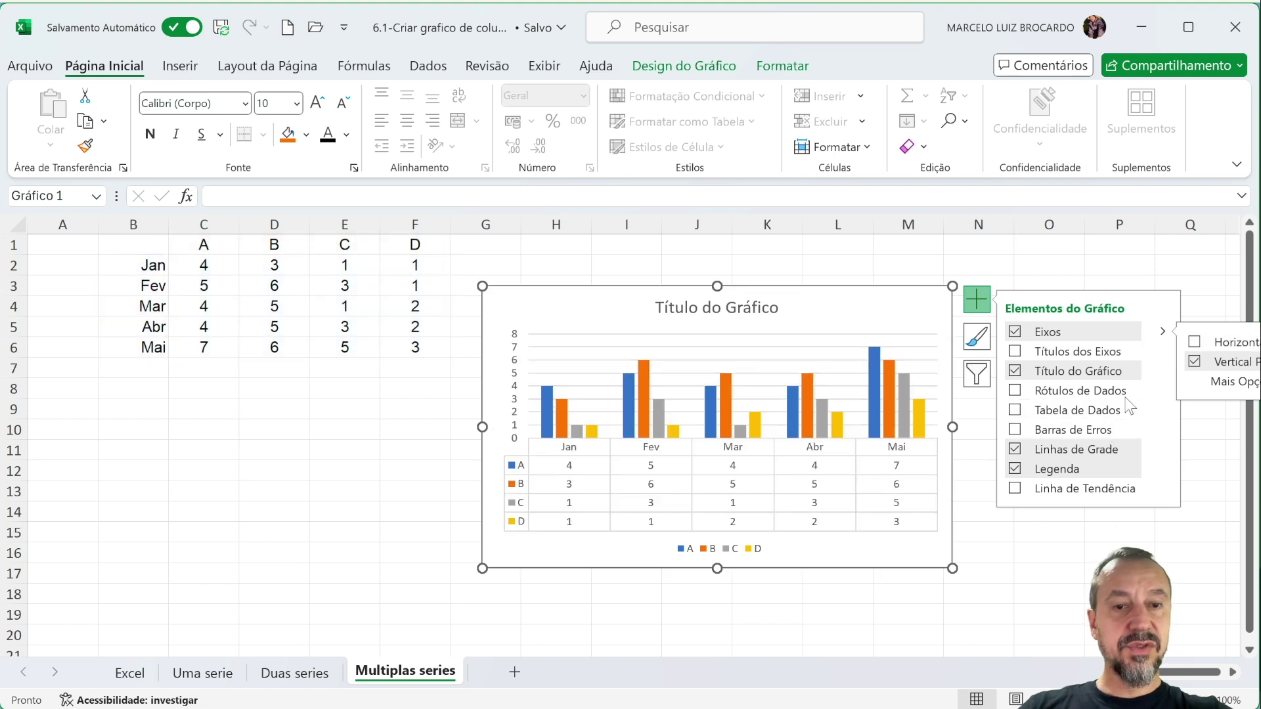
Add a data table (Tabela de Dados) and data labels (Rótulos de Dados) to the multi-series chart
click(1015, 411)
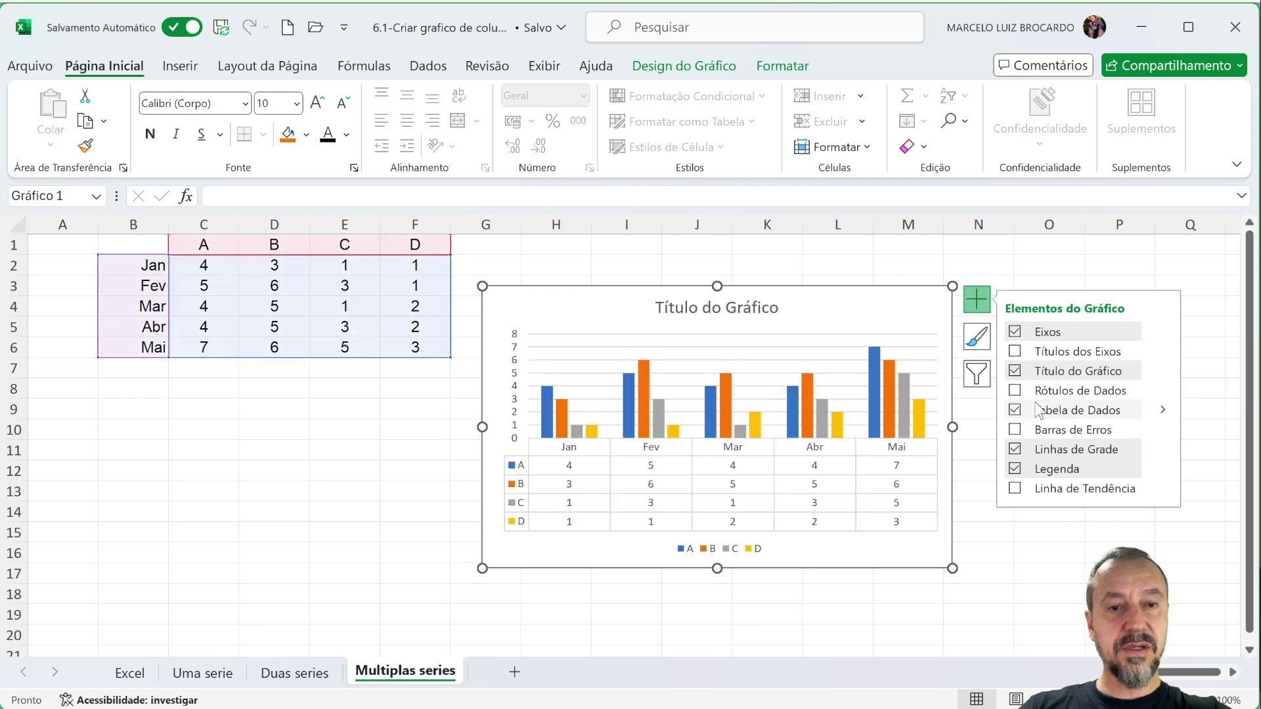
click(1015, 392)
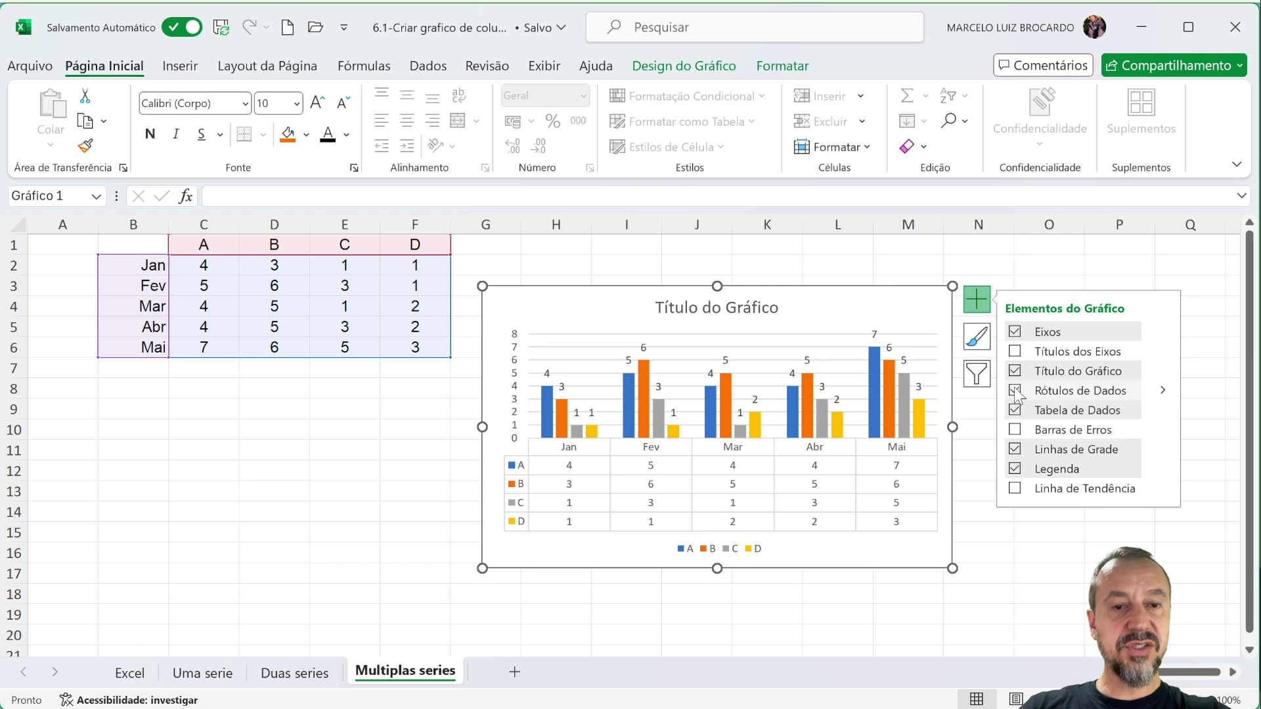
Apply the first monochromatic palette, in shades of blue, to the multi-series chart and deselect it
click(977, 337)
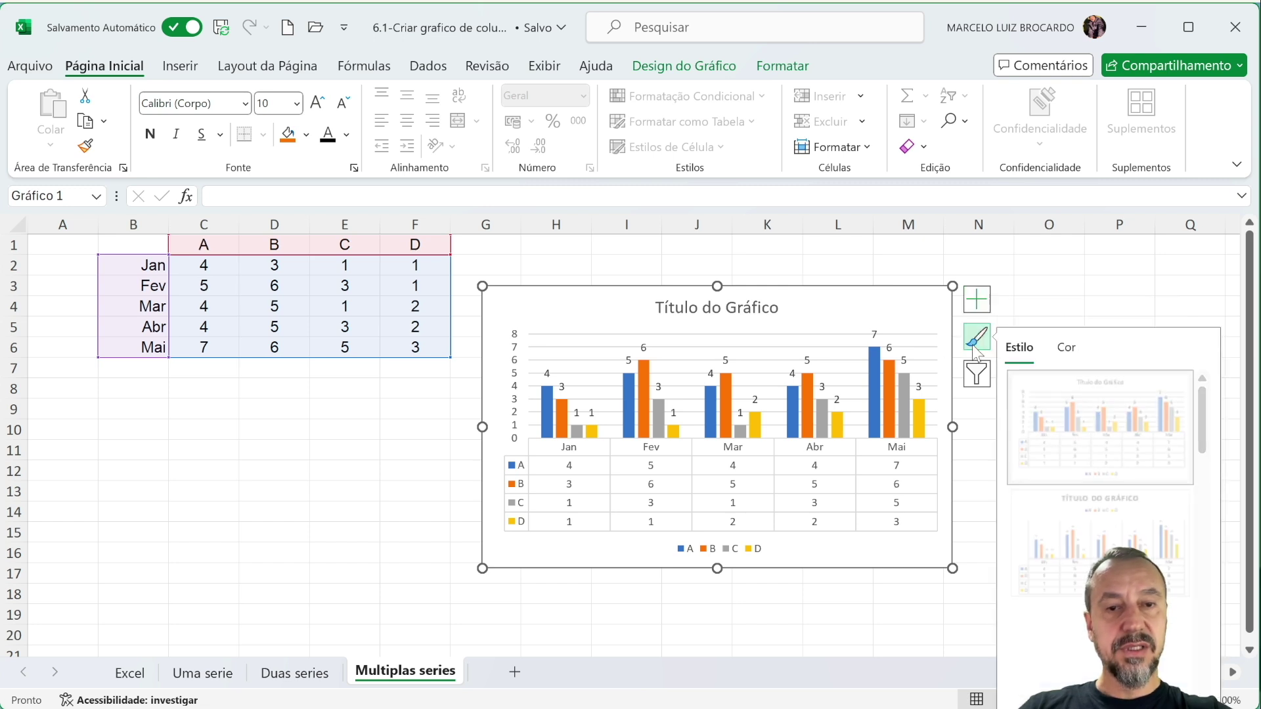
click(1067, 352)
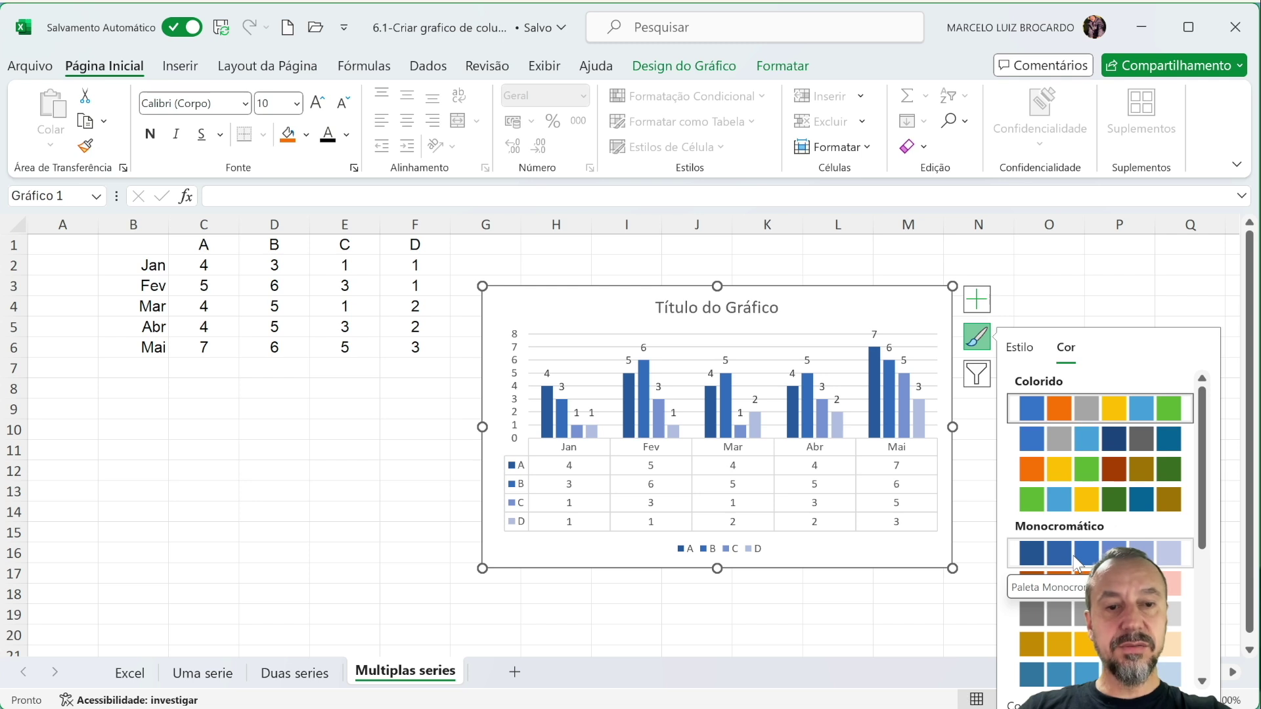
click(1077, 555)
click(922, 608)
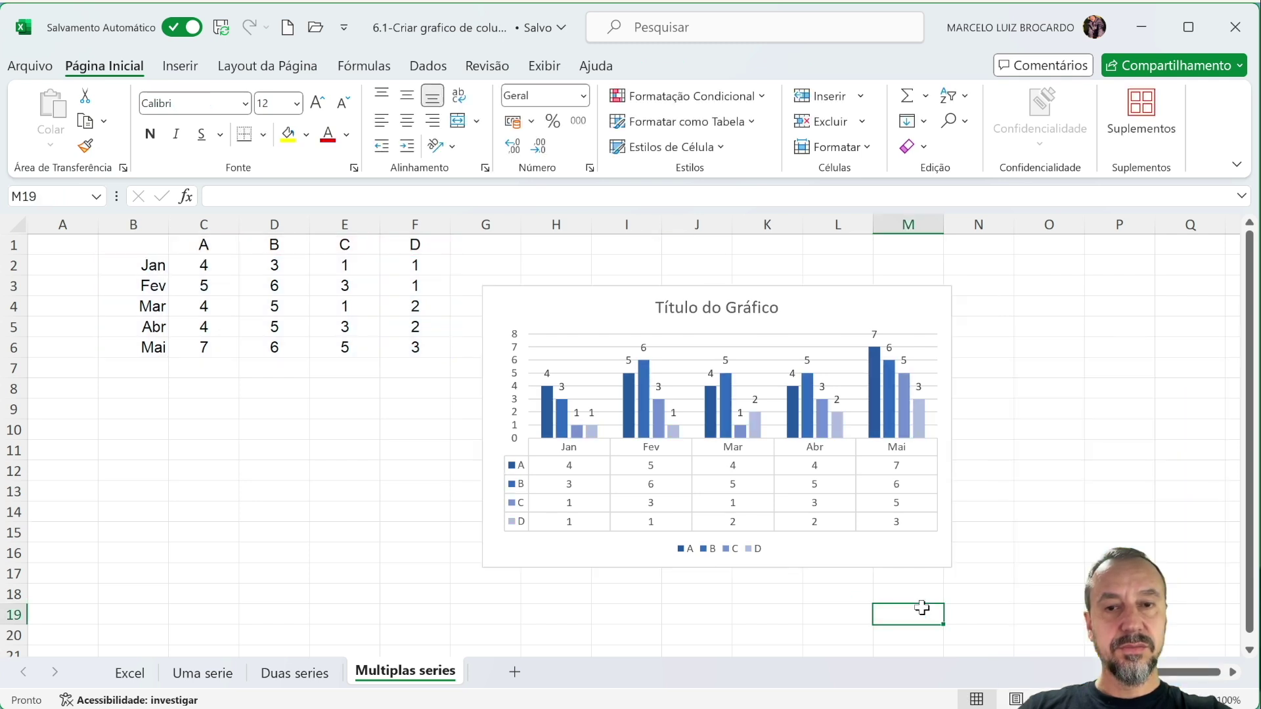
Change the chart title to "Comparar Venda de Produtos", deselect the chart and close the formatting pane
double_click(693, 306)
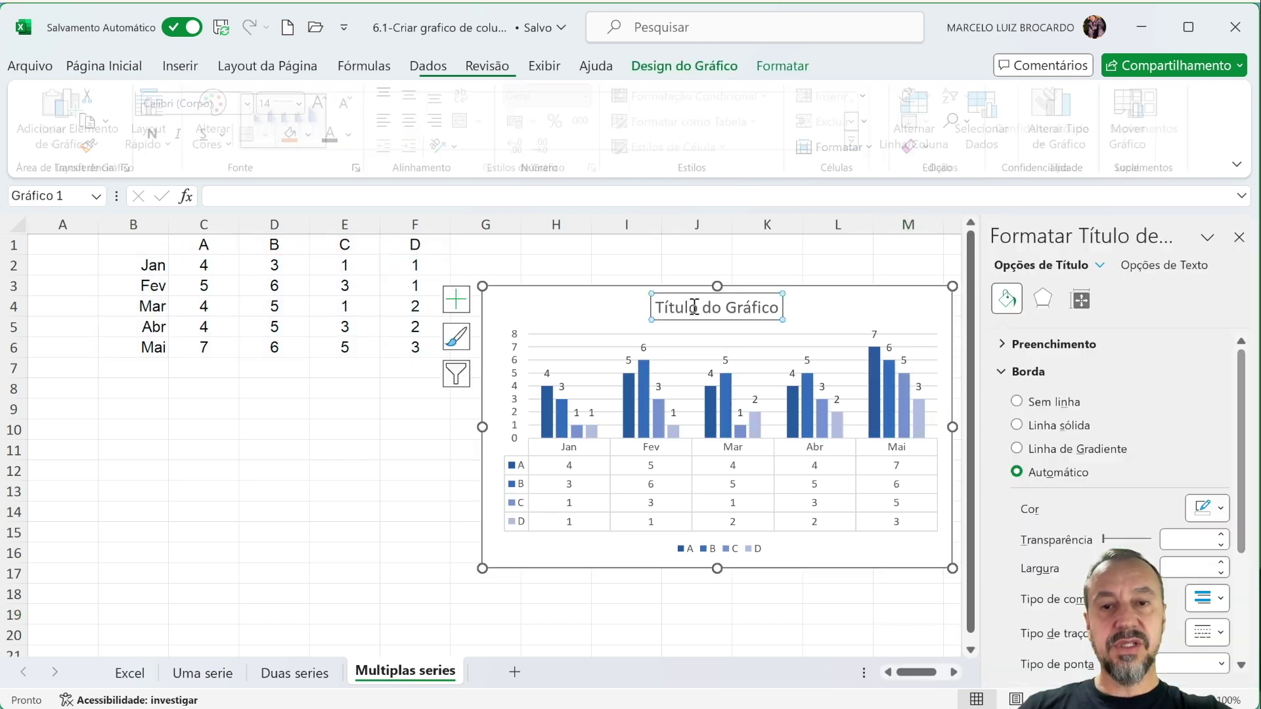
triple_click(693, 306)
text(Compara)
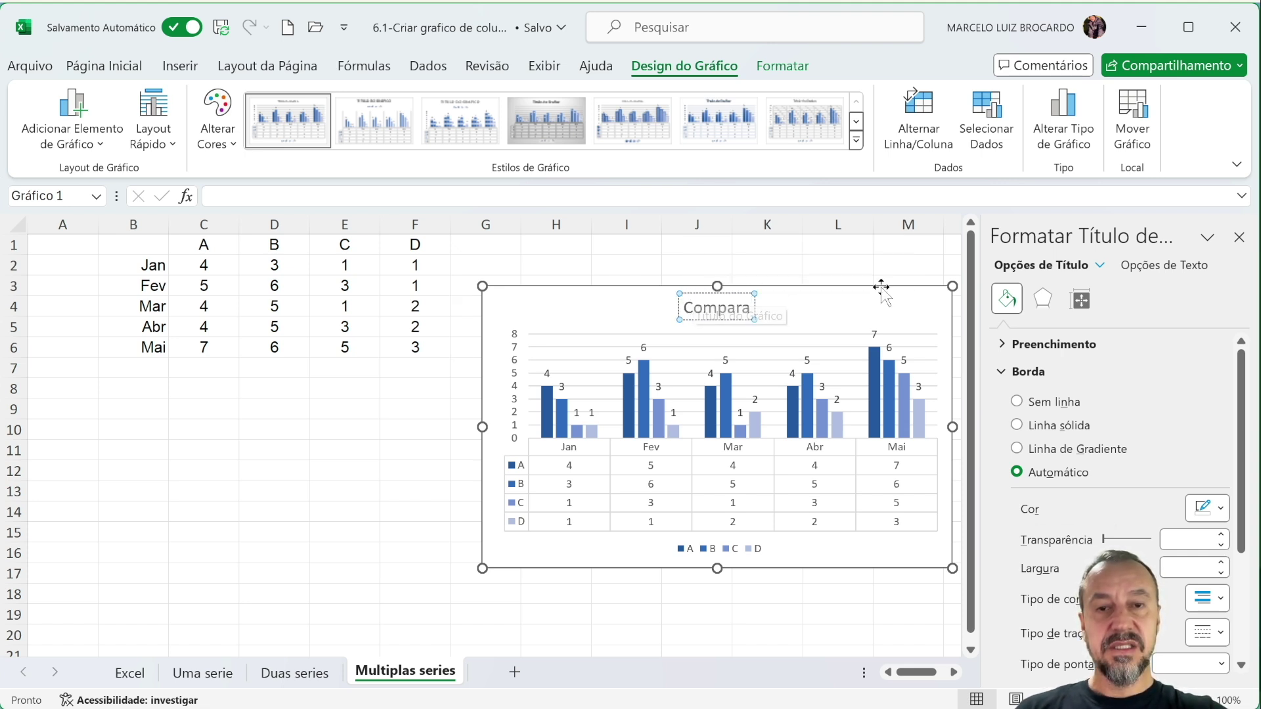
key(BackSpace)
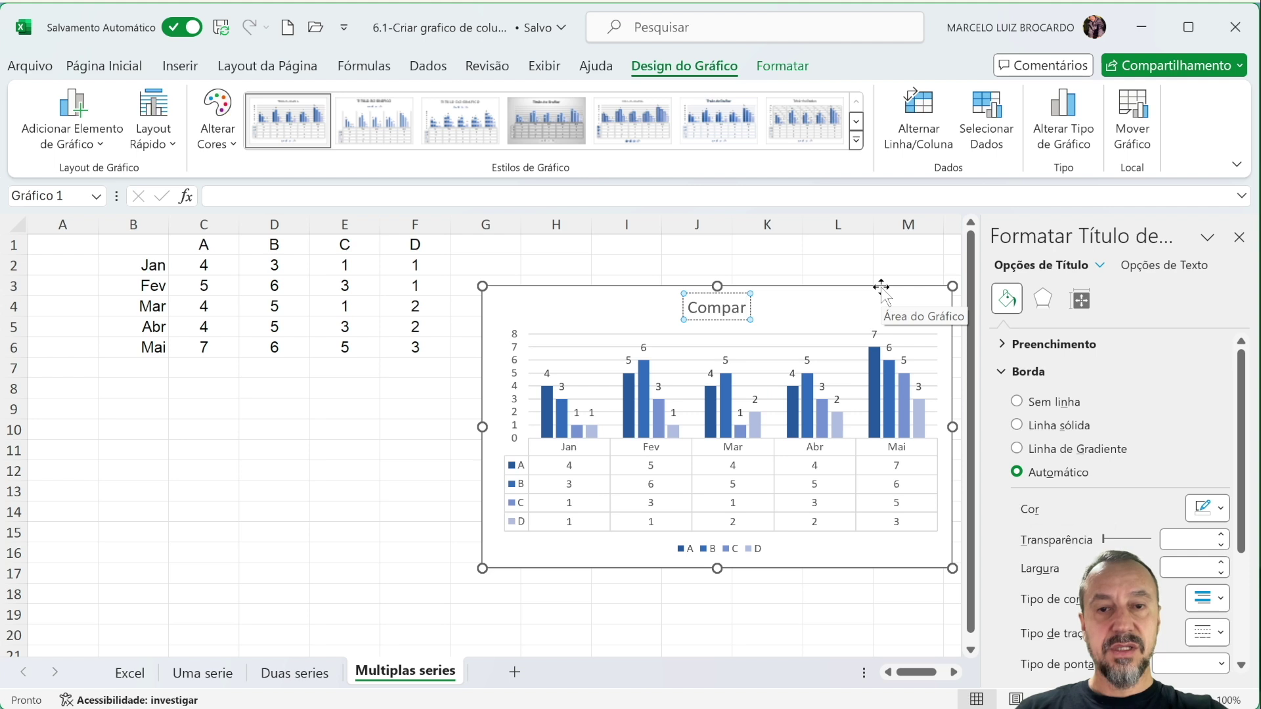
text(ar da)
key(BackSpace)
key(BackSpace)
key(BackSpace)
text(Vend)
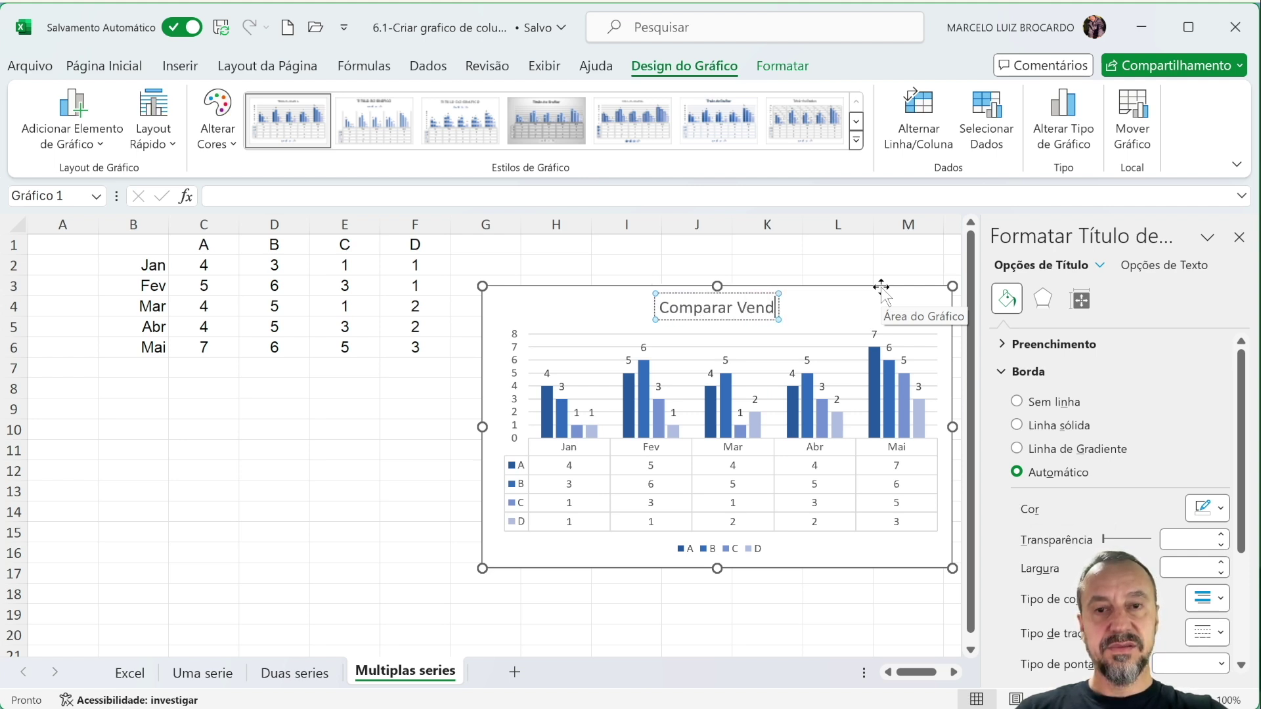
text(a de Pro)
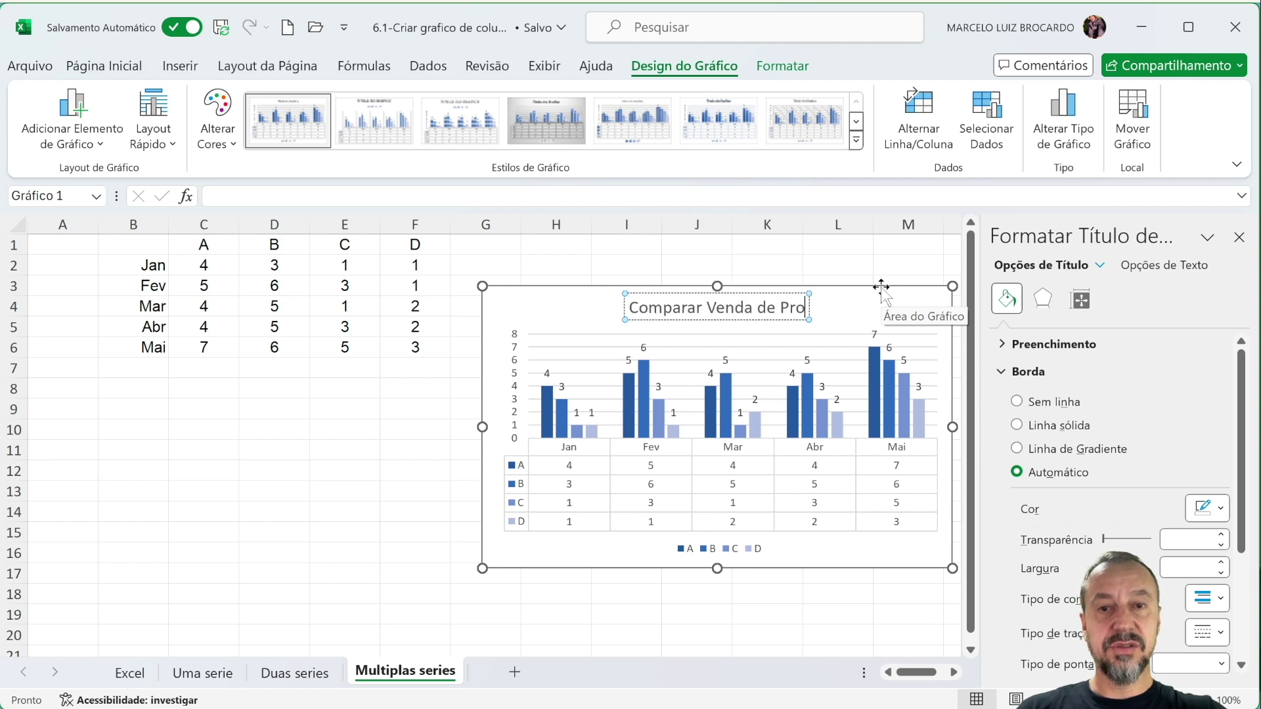
text(dutos)
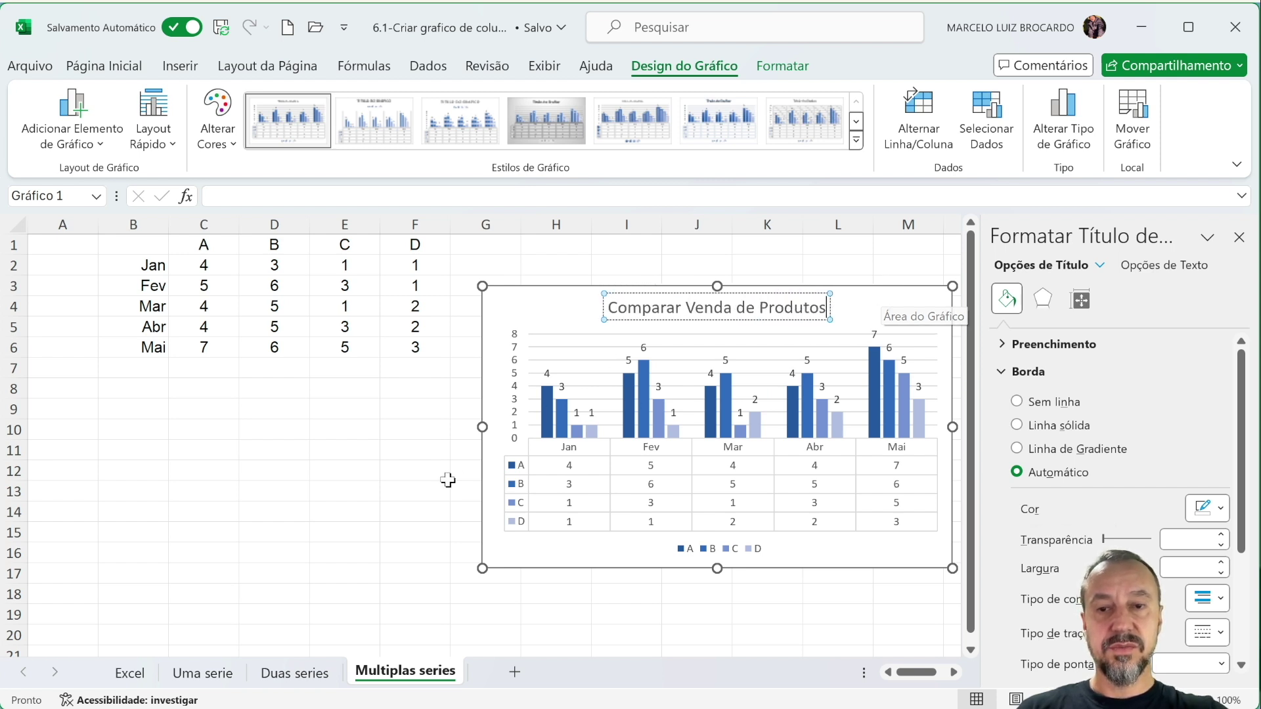
click(419, 491)
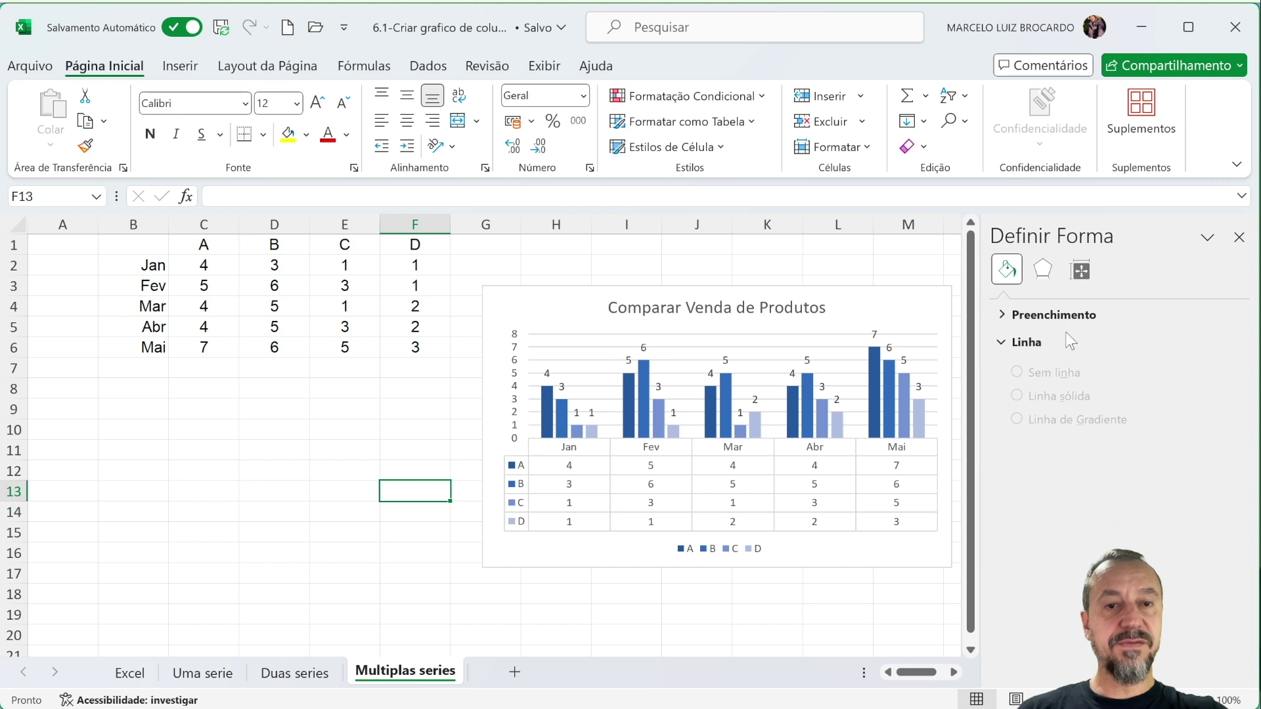
click(1239, 237)
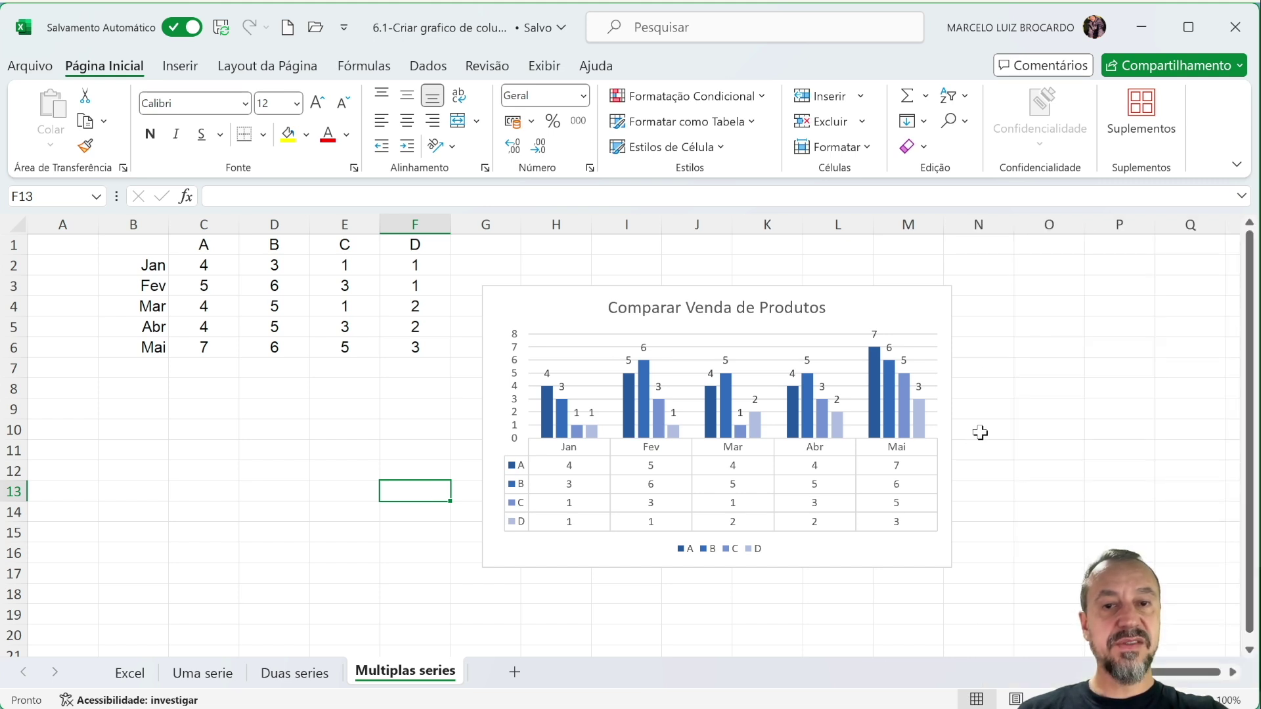
click(936, 313)
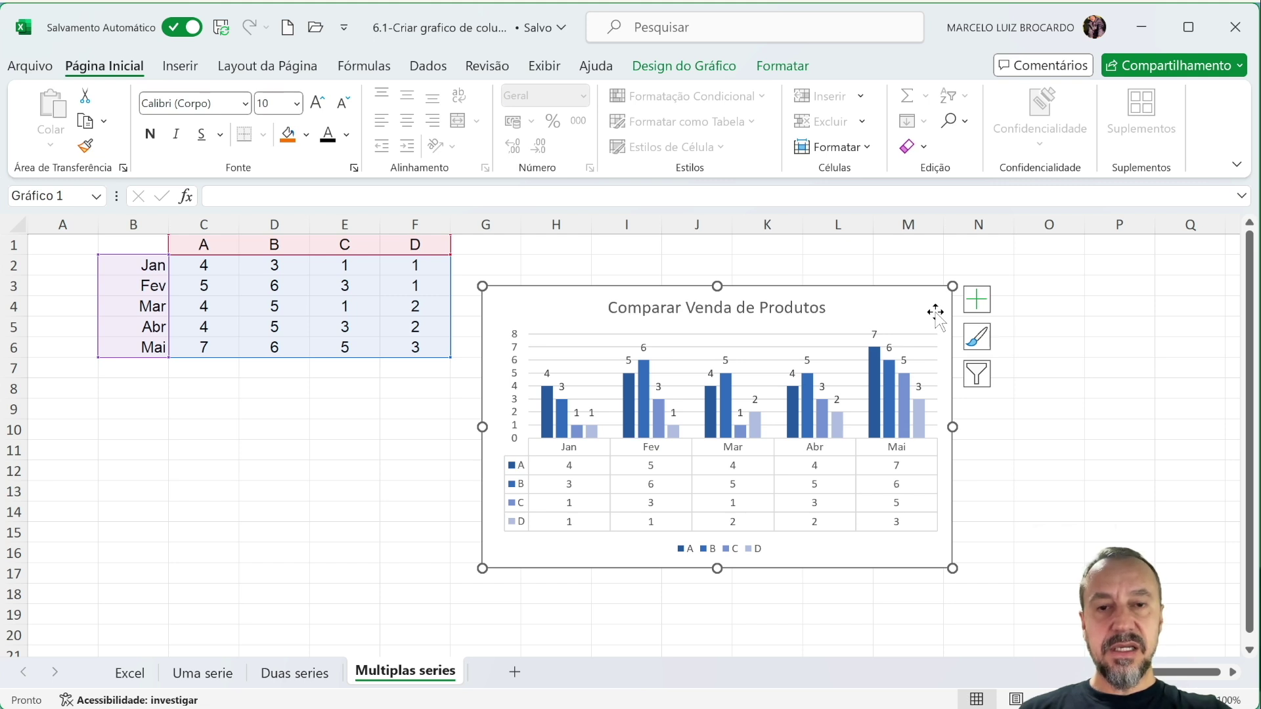
click(716, 68)
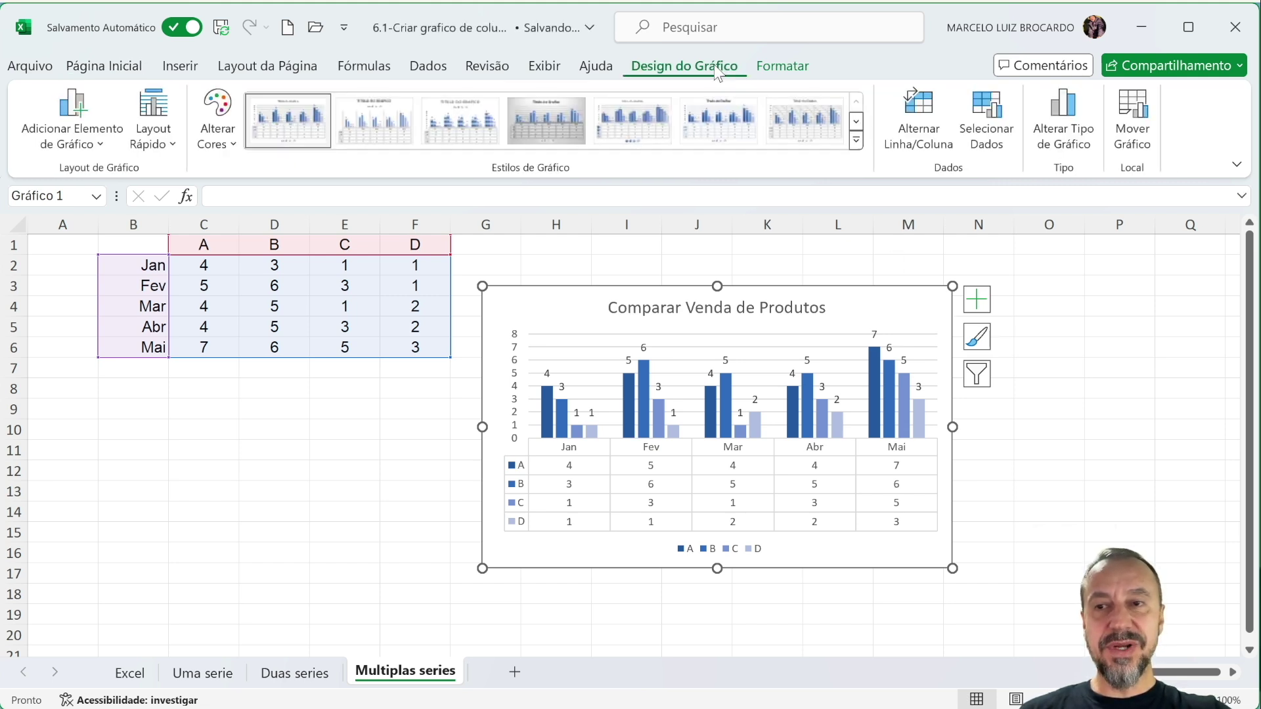
click(165, 152)
click(101, 148)
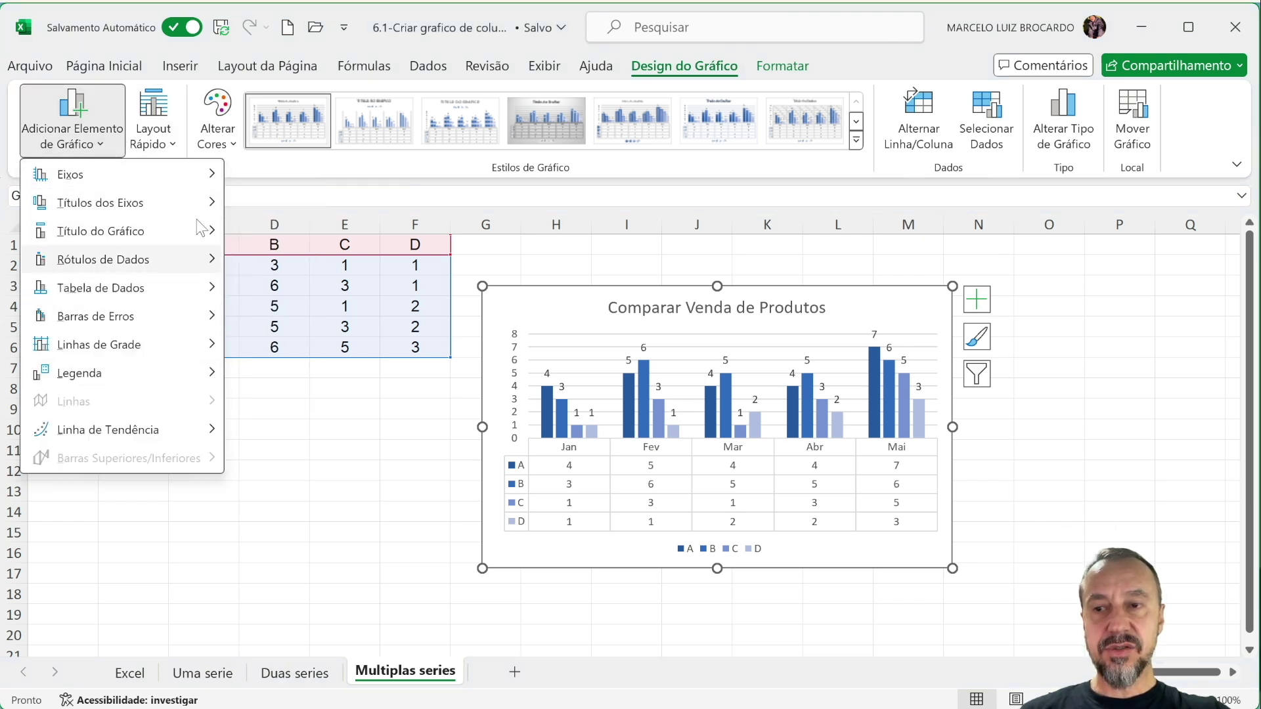
mouse_move(195, 438)
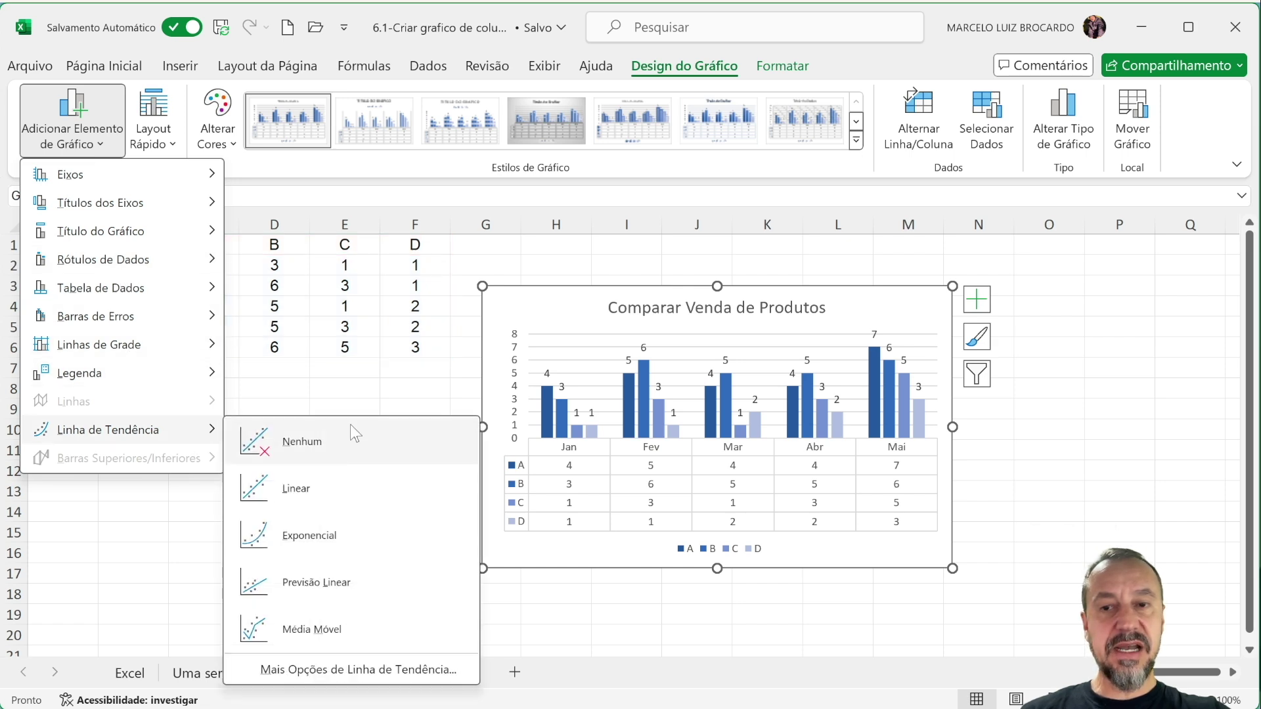
click(408, 393)
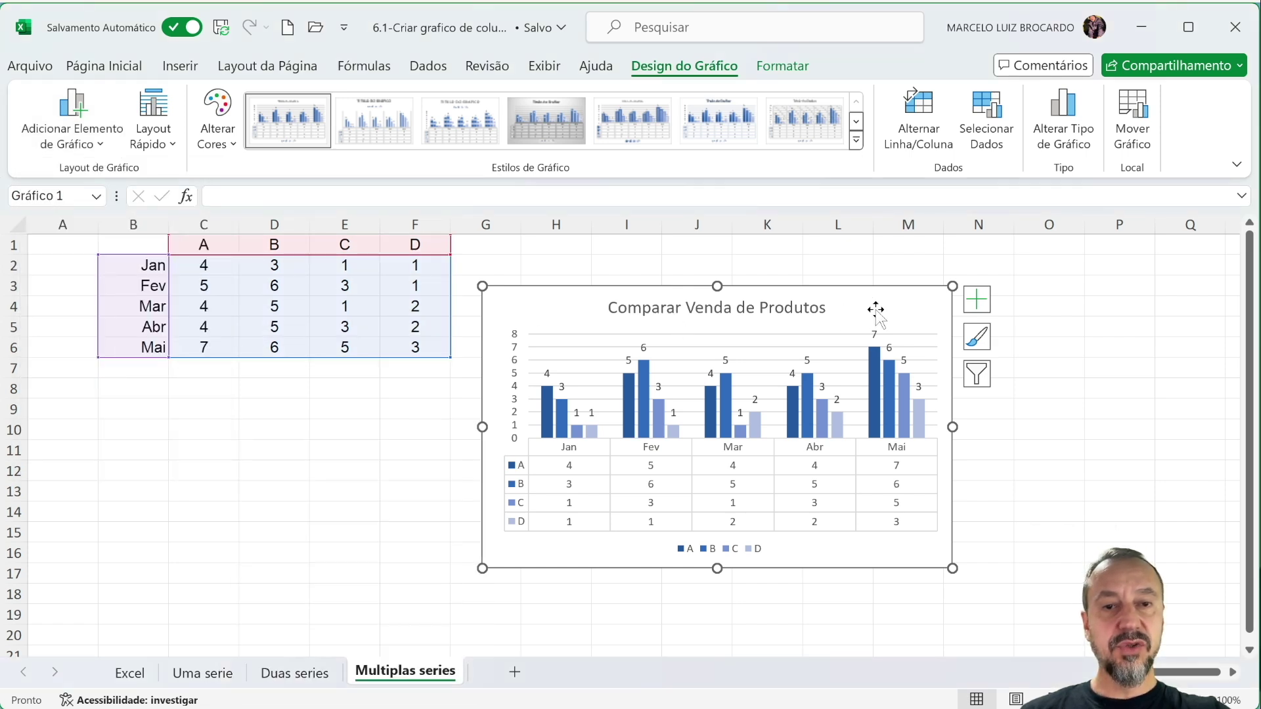